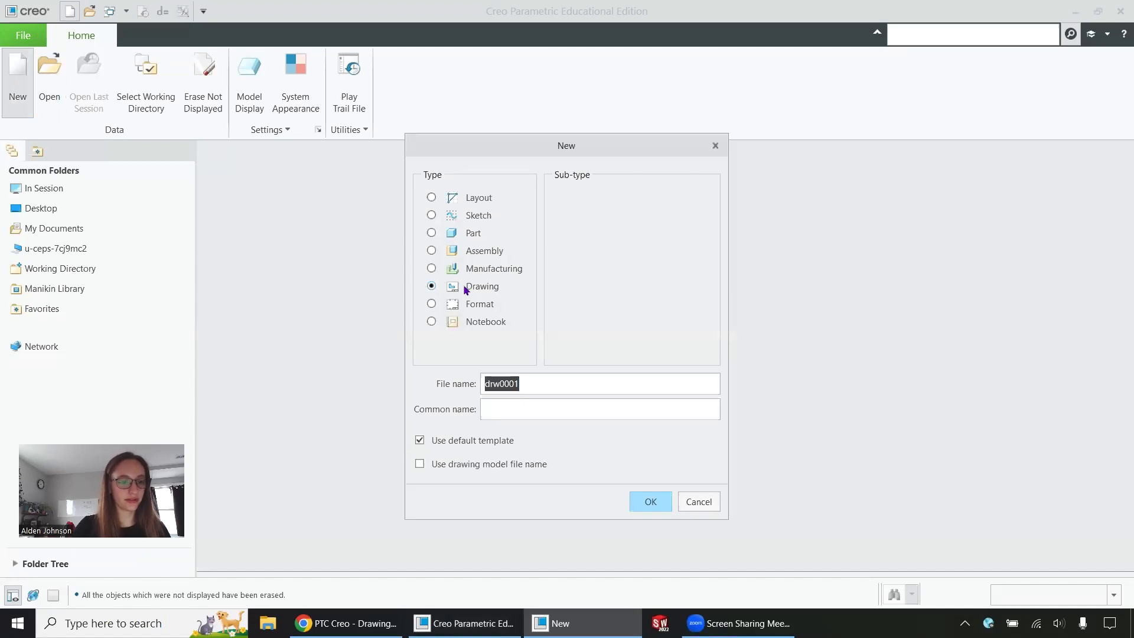
Step: Name the new drawing file DrawingTutorial and confirm its creation
{"action": "type", "text": "Drwa"}
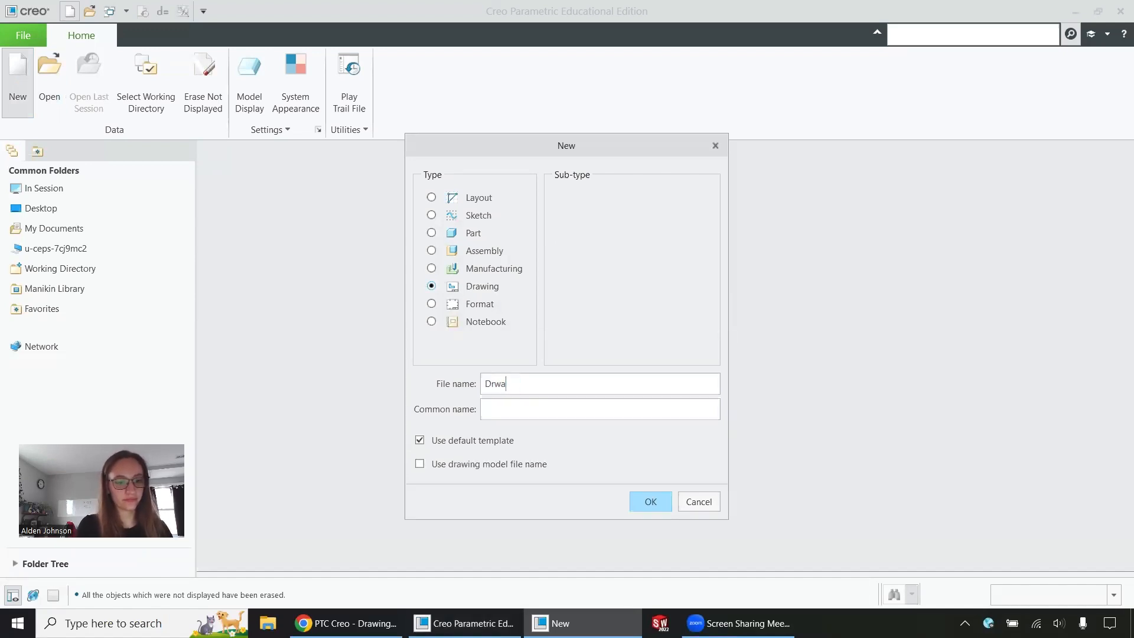
{"action": "key", "text": "BackSpace"}
{"action": "key", "text": "BackSpace"}
{"action": "type", "text": "awingTutorial"}
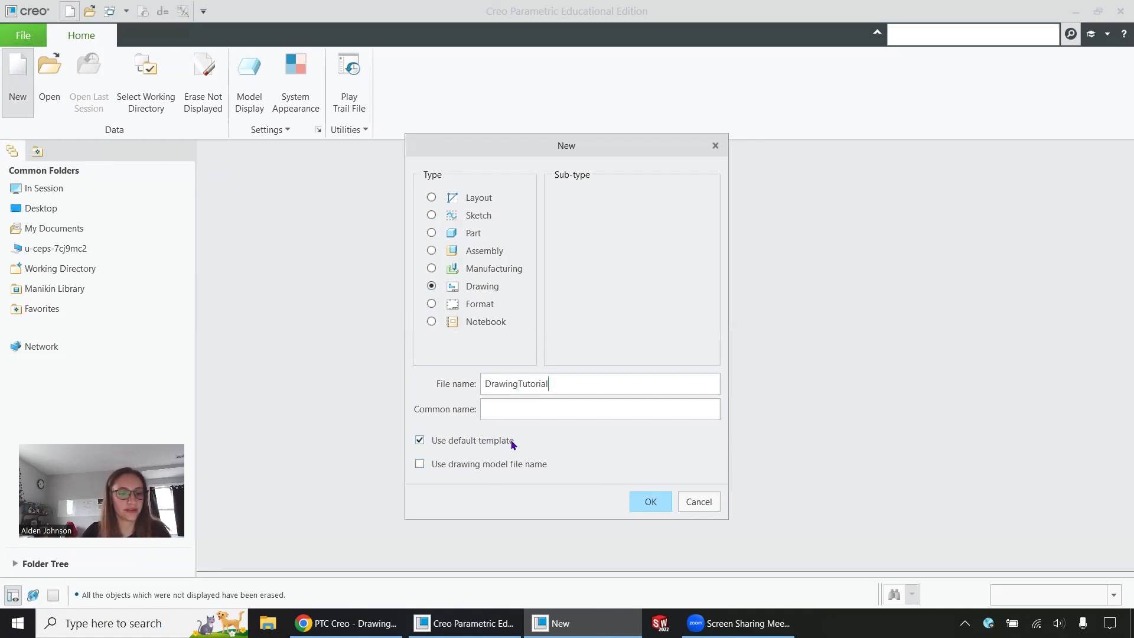
{"action": "left_click", "coordinate": [652, 501]}
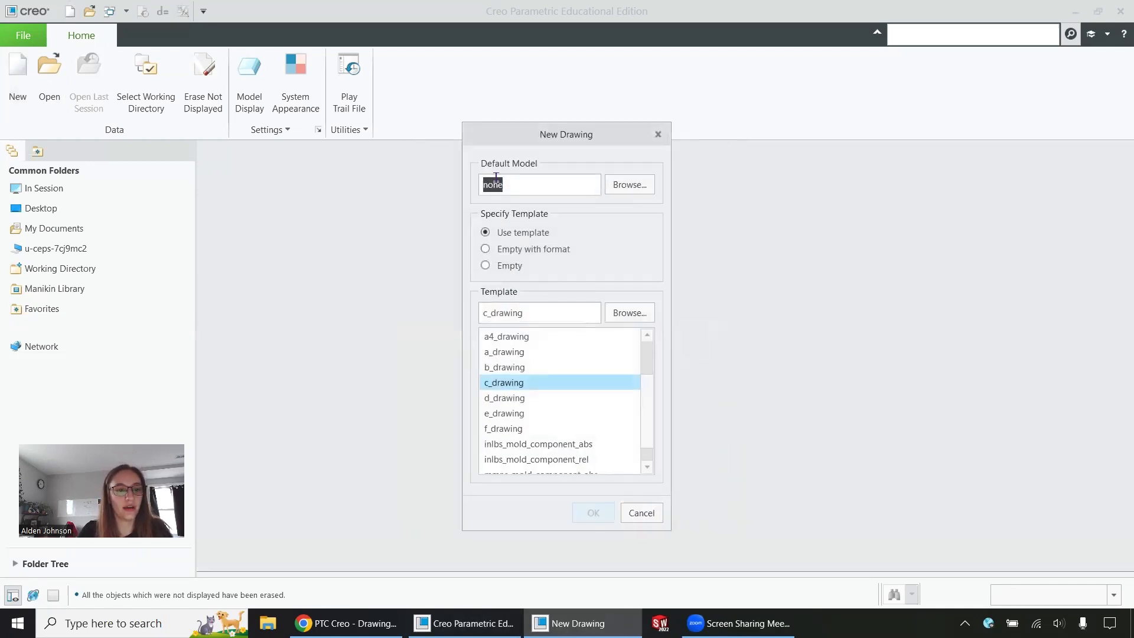
Step: Set tutorialdrawing.prt as the drawing's default model
{"action": "left_click", "coordinate": [621, 184]}
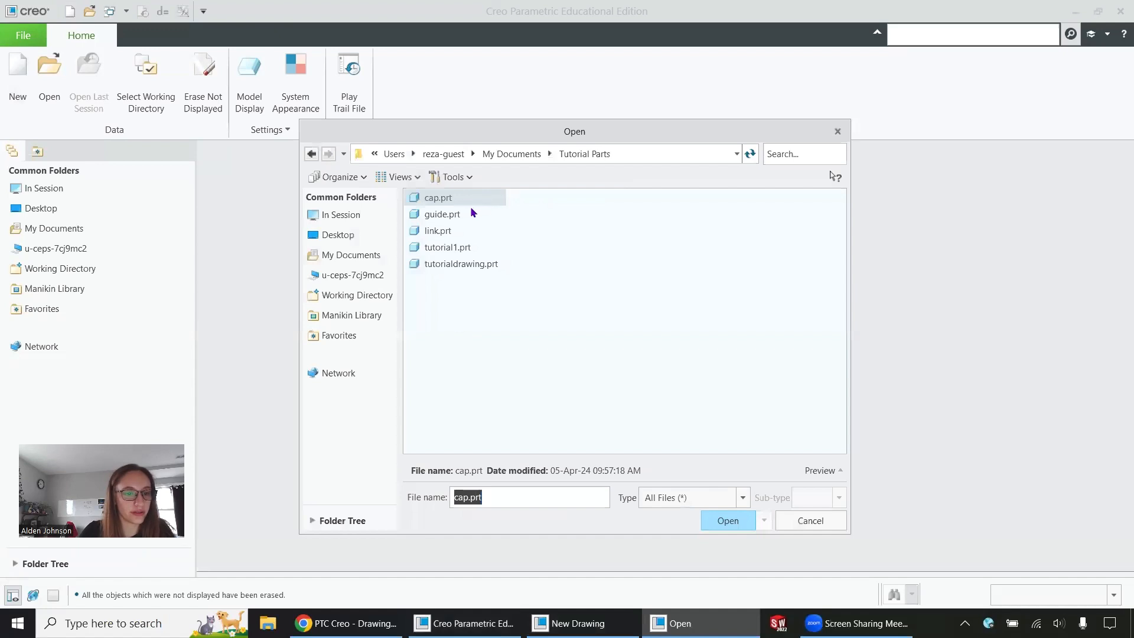
{"action": "left_click", "coordinate": [464, 266]}
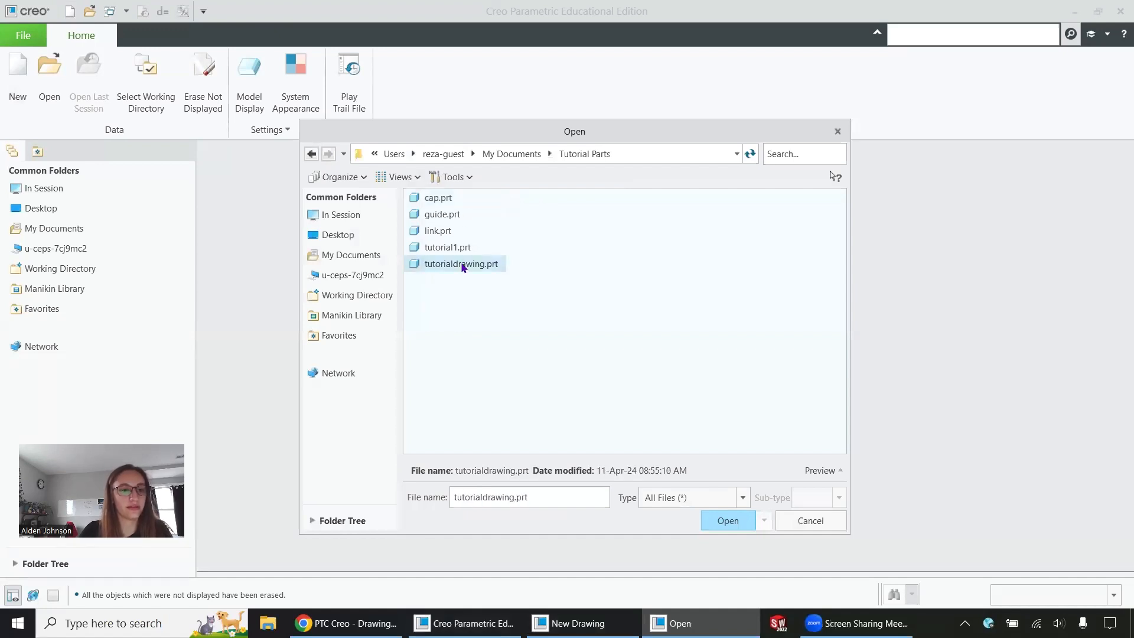
{"action": "left_click", "coordinate": [727, 521]}
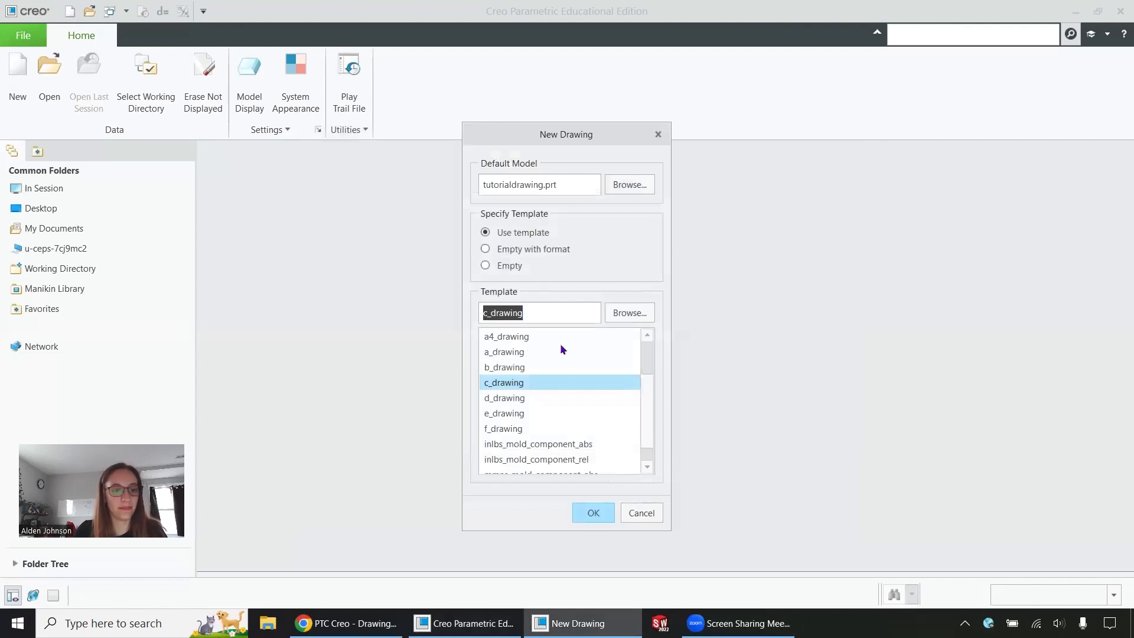
{"action": "scroll", "coordinate": [526, 384], "scroll_direction": "down", "scroll_amount": 1}
{"action": "scroll", "coordinate": [511, 362], "scroll_direction": "up", "scroll_amount": 3}
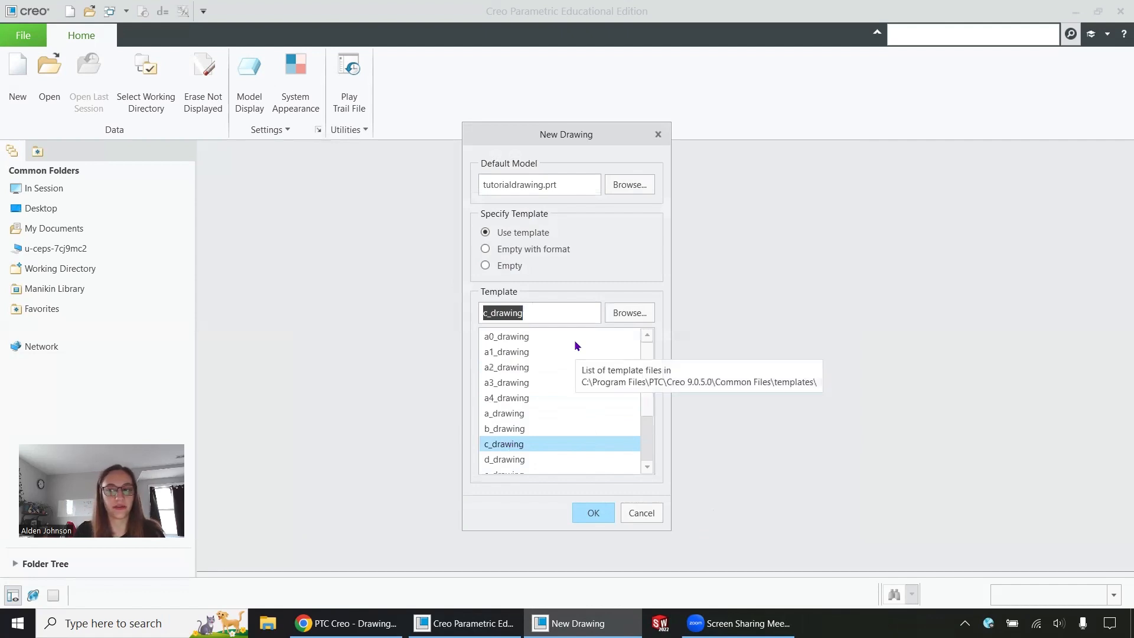
Step: Choose the part_a_in template and create the drawing
{"action": "left_click", "coordinate": [617, 313]}
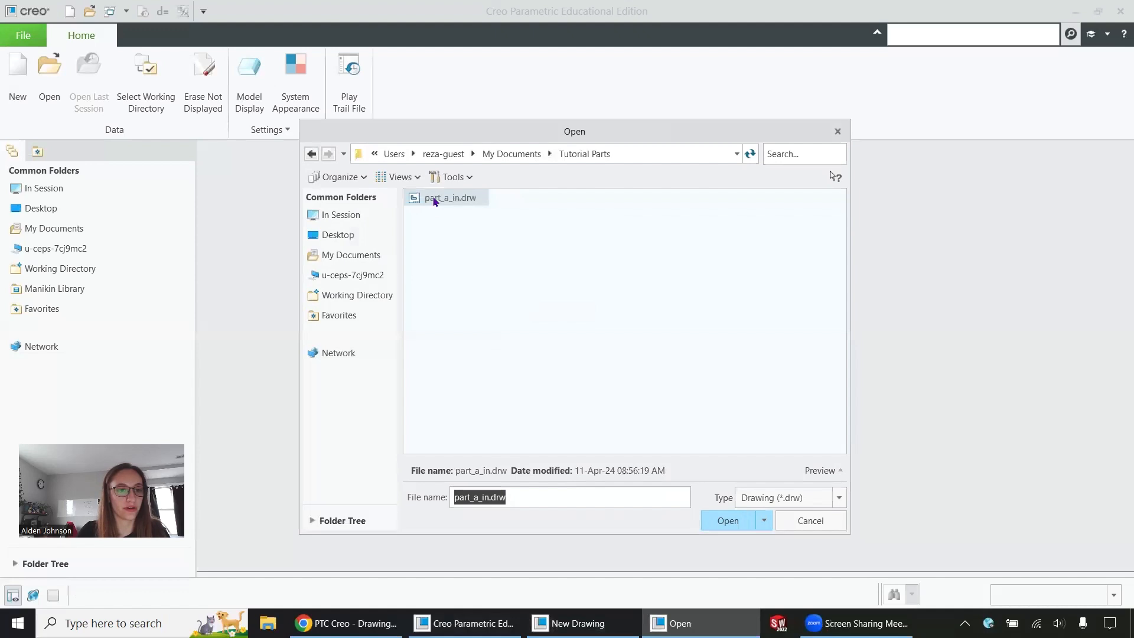
{"action": "left_click", "coordinate": [737, 520]}
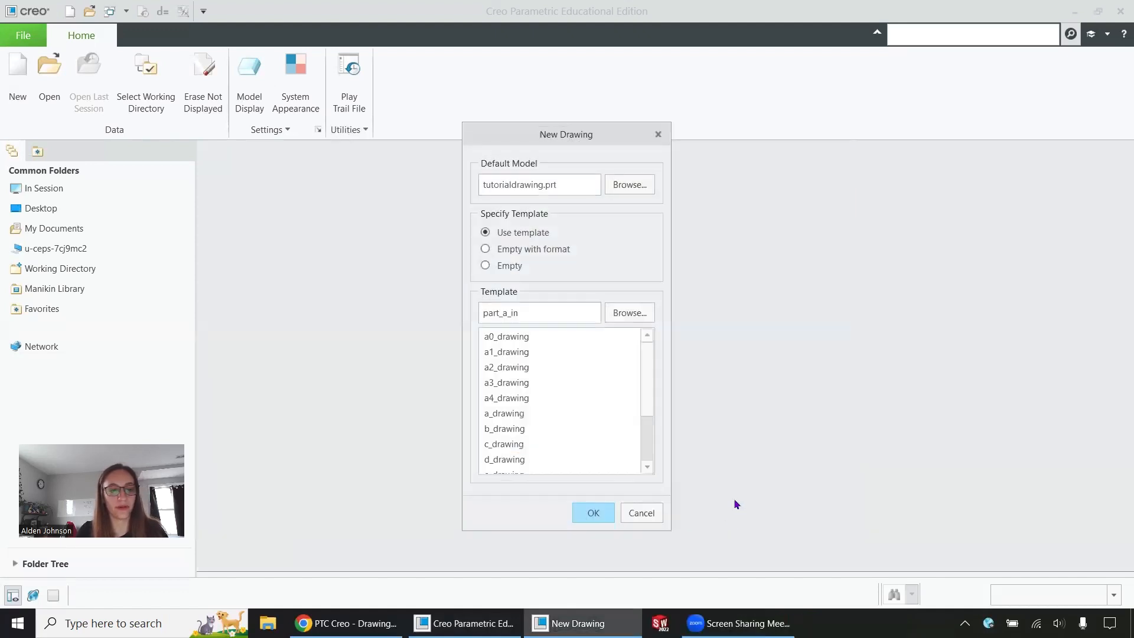
{"action": "left_click", "coordinate": [594, 514]}
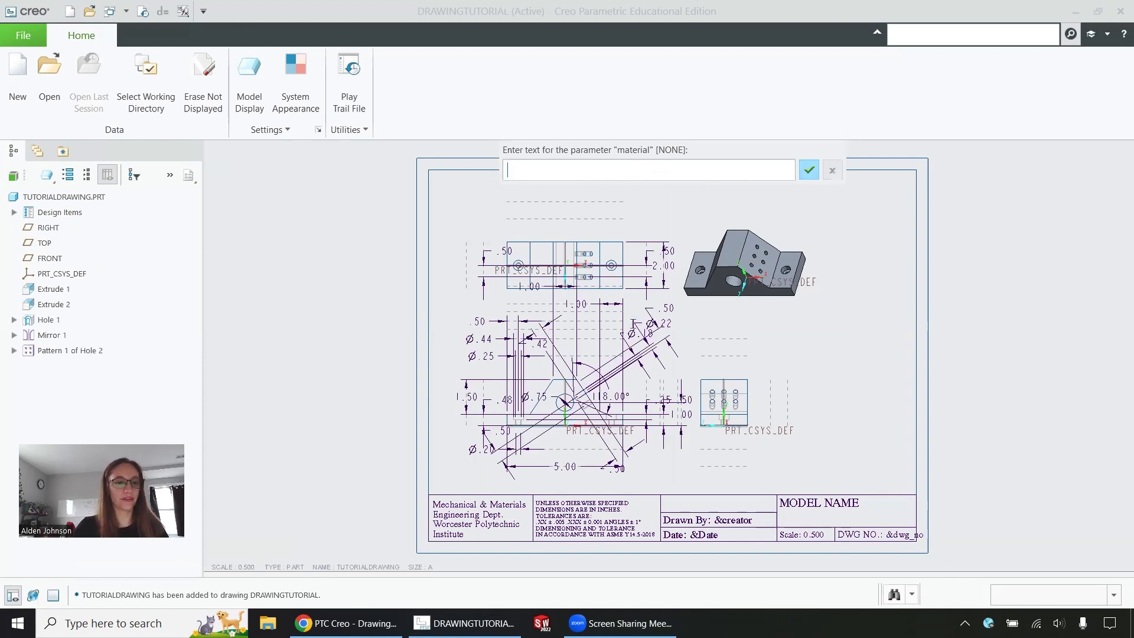
Step: Enter material Aluminum, the drafter's initials, date 04.11.2024 and drawing number 1001
{"action": "type", "text": "Alu"}
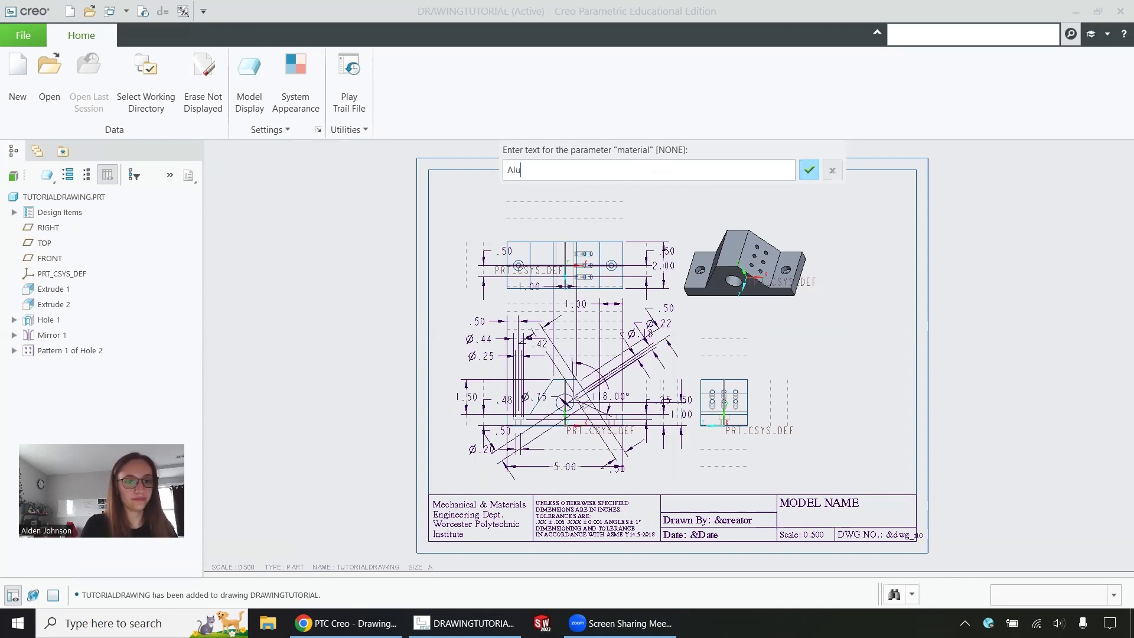
{"action": "type", "text": "minum"}
{"action": "key", "text": "Return"}
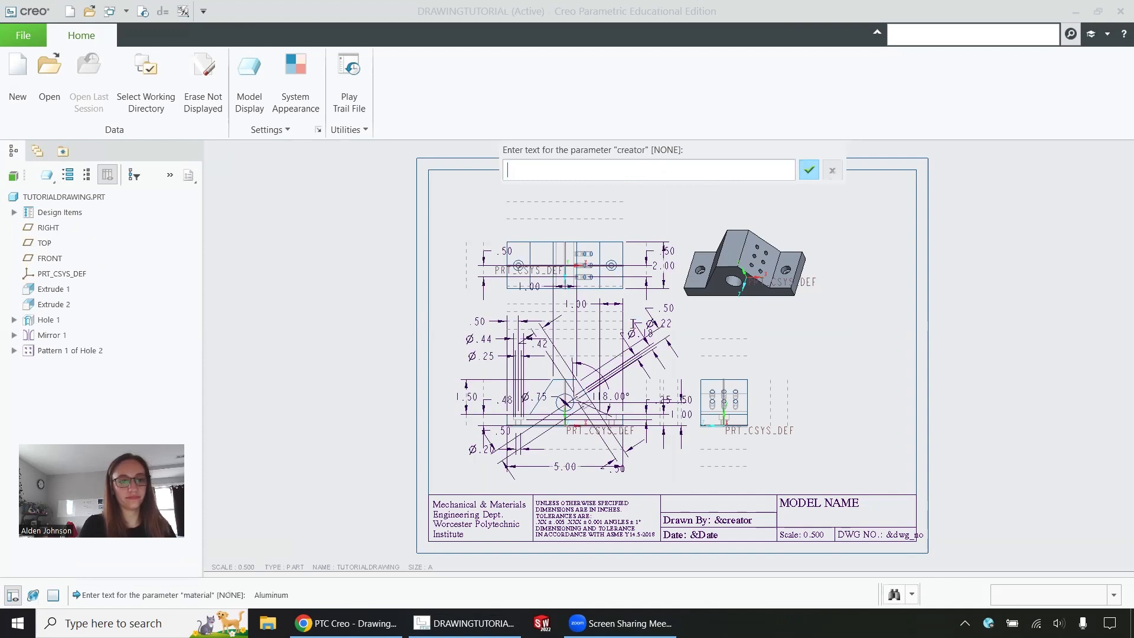
{"action": "type", "text": "AJ"}
{"action": "key", "text": "Return"}
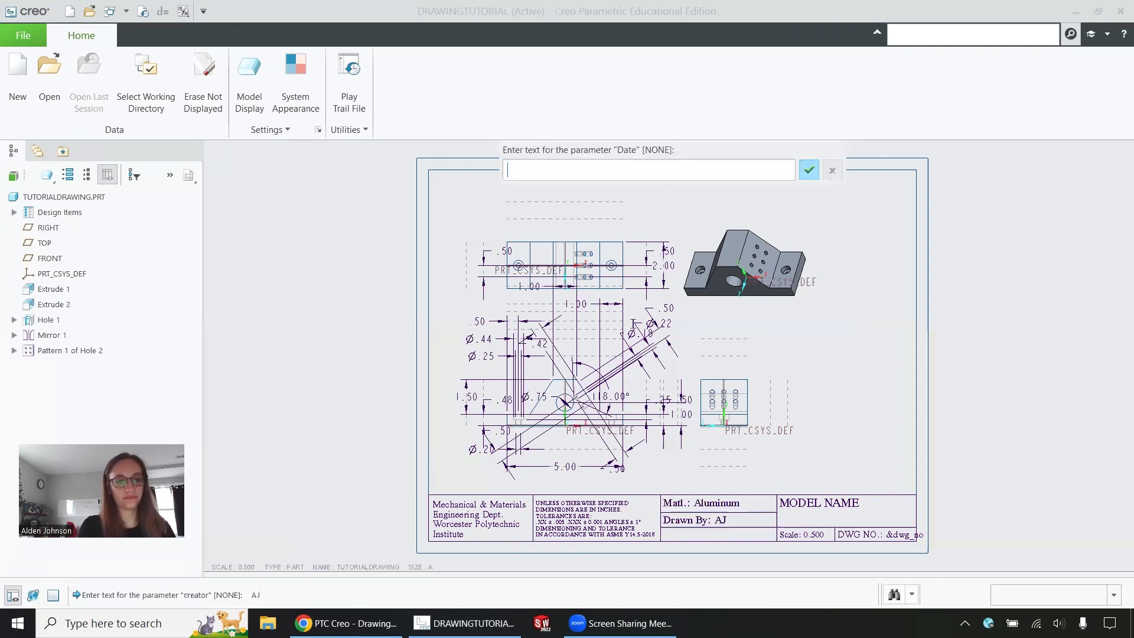
{"action": "type", "text": "04"}
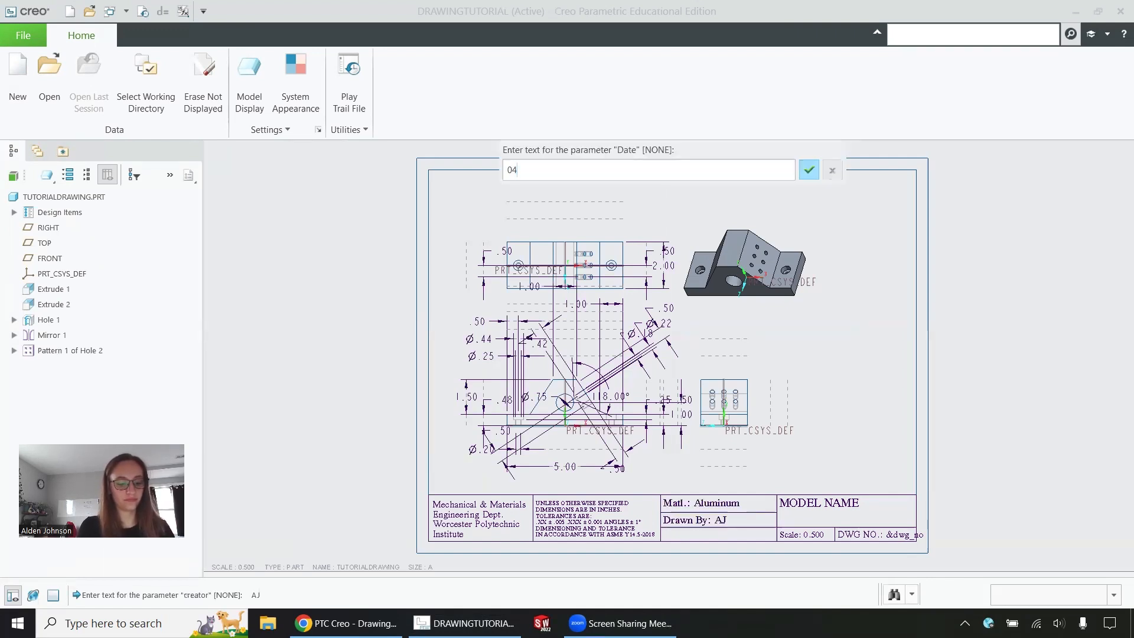
{"action": "type", "text": ".11.2024"}
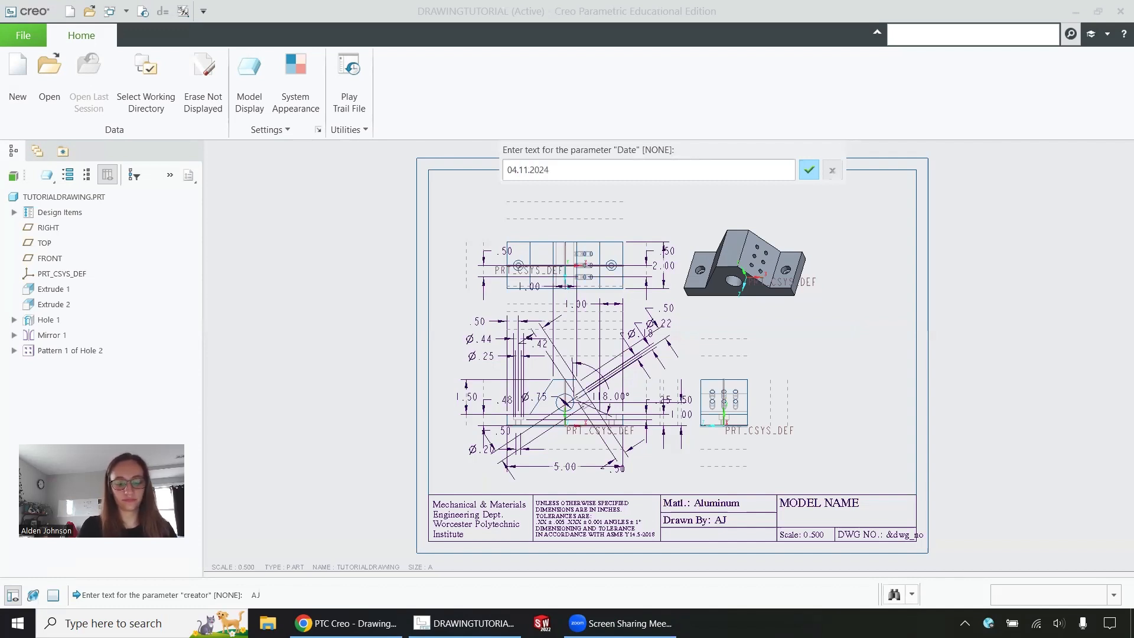
{"action": "key", "text": "Return"}
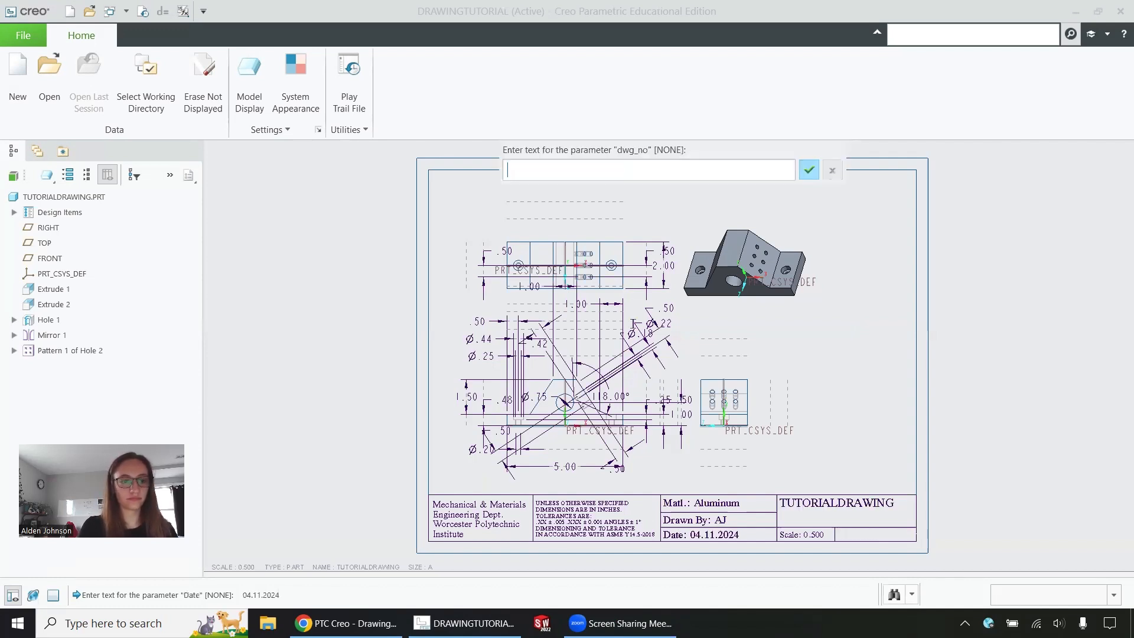
{"action": "type", "text": "1001"}
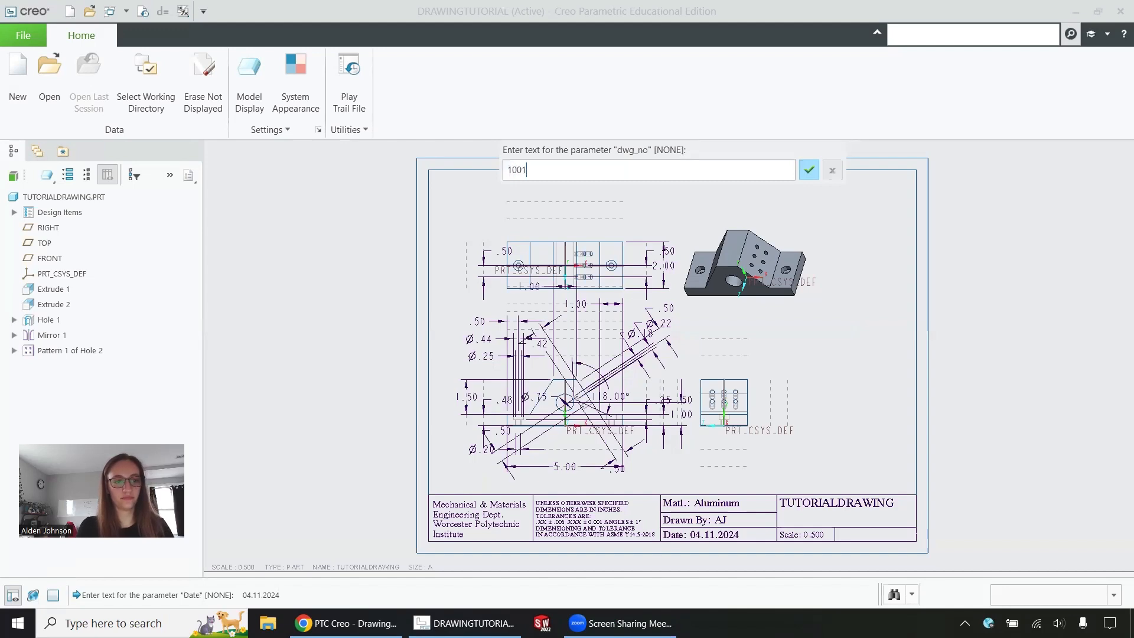
{"action": "left_click", "coordinate": [809, 170]}
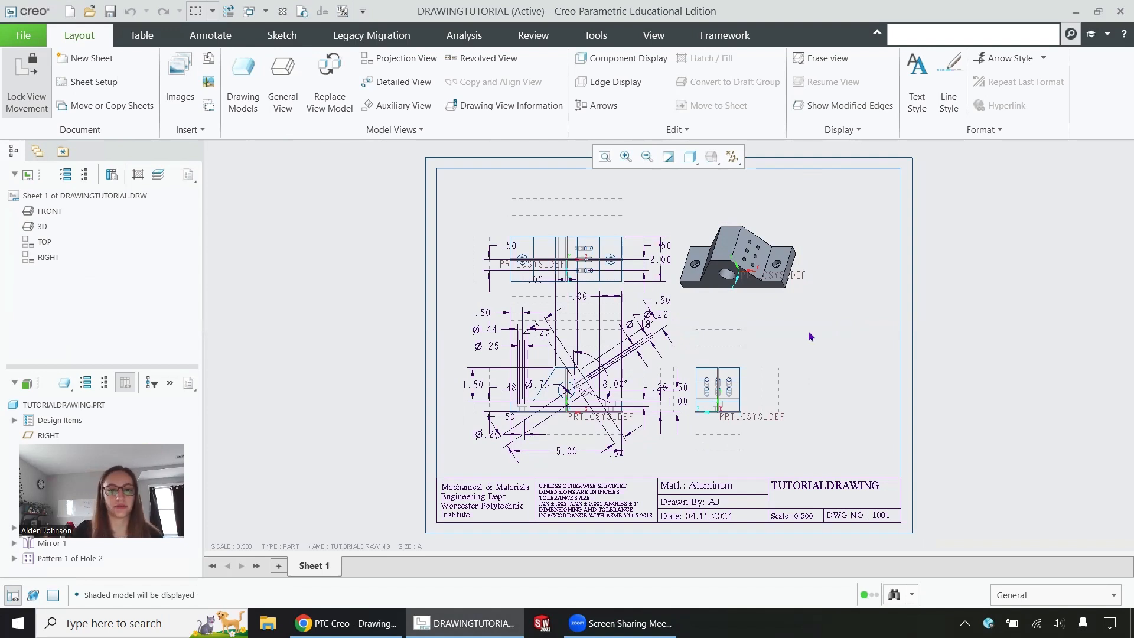
{"action": "left_click", "coordinate": [766, 264]}
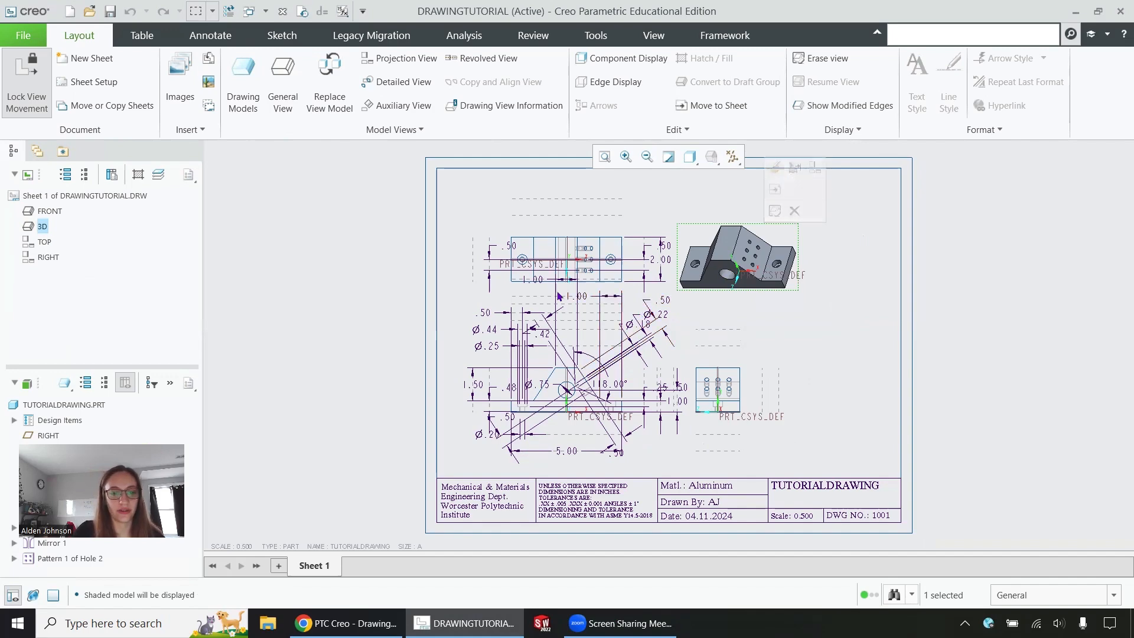
{"action": "mouse_move", "coordinate": [528, 300]}
{"action": "middle_mouse_down"}
{"action": "mouse_move", "coordinate": [684, 357]}
{"action": "mouse_move", "coordinate": [704, 349]}
{"action": "mouse_move", "coordinate": [558, 301]}
{"action": "middle_mouse_up"}
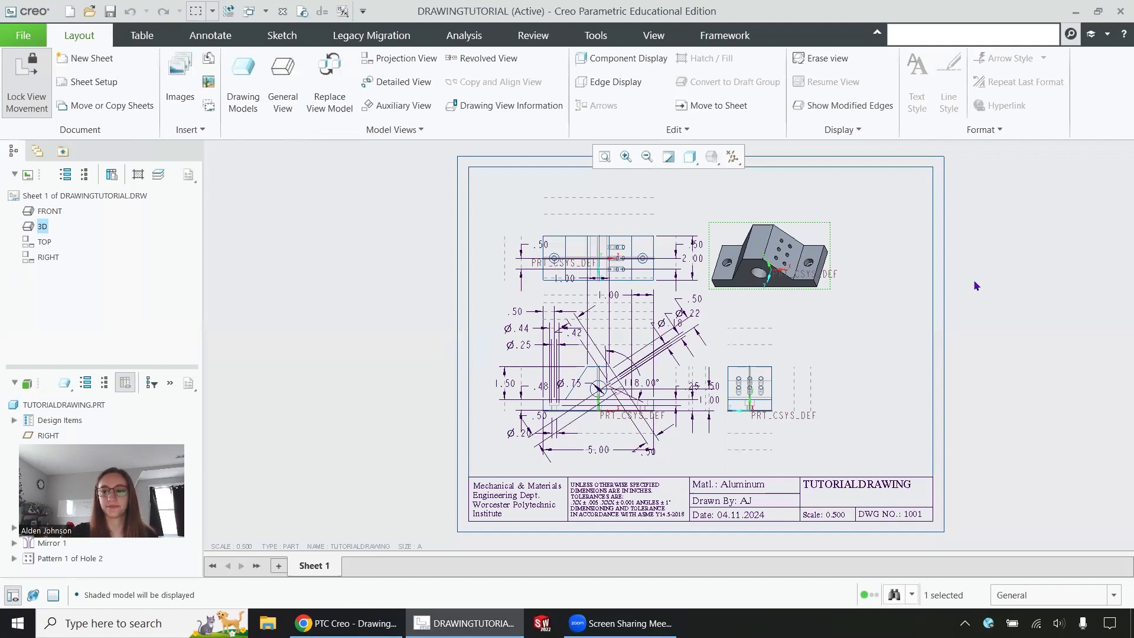
{"action": "left_click", "coordinate": [17, 41]}
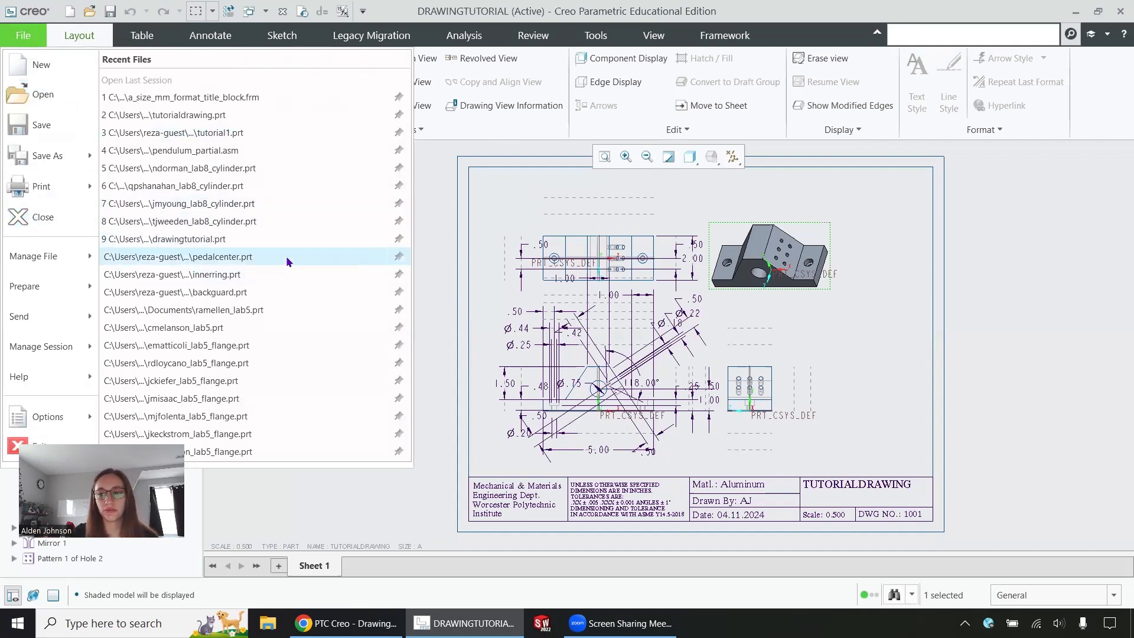
{"action": "left_click", "coordinate": [87, 41]}
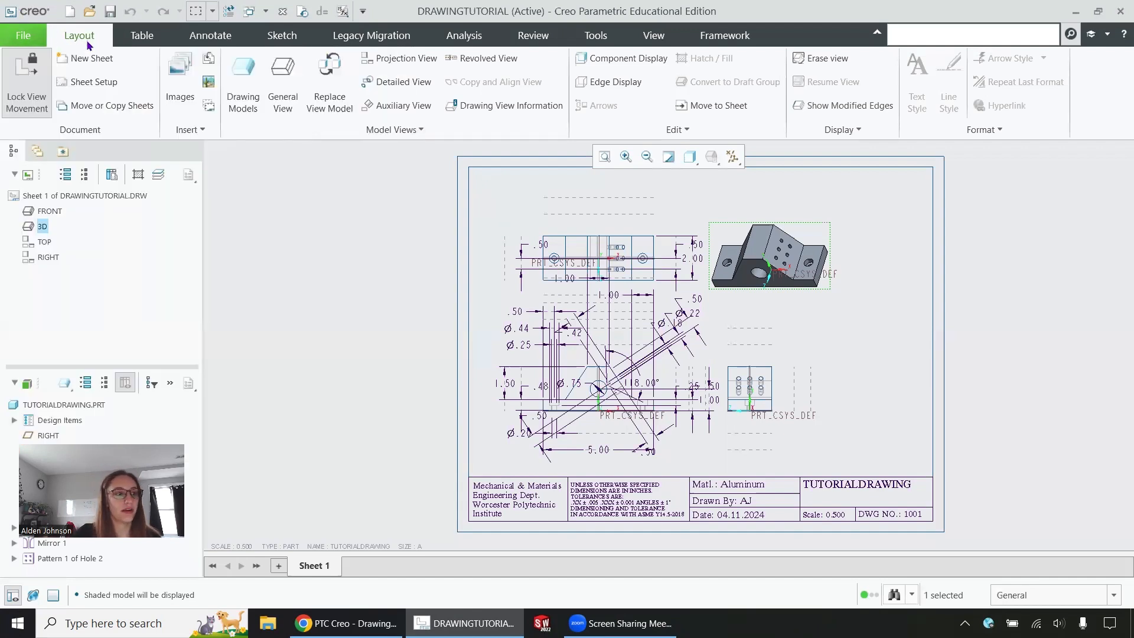
{"action": "left_click", "coordinate": [29, 88]}
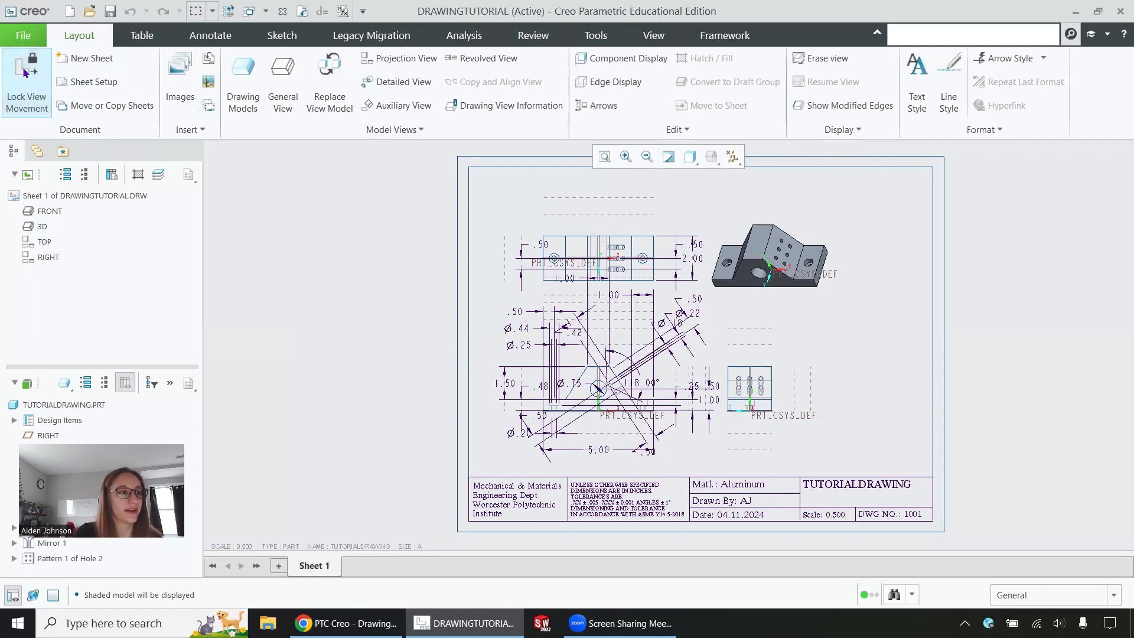
{"action": "left_click", "coordinate": [26, 74]}
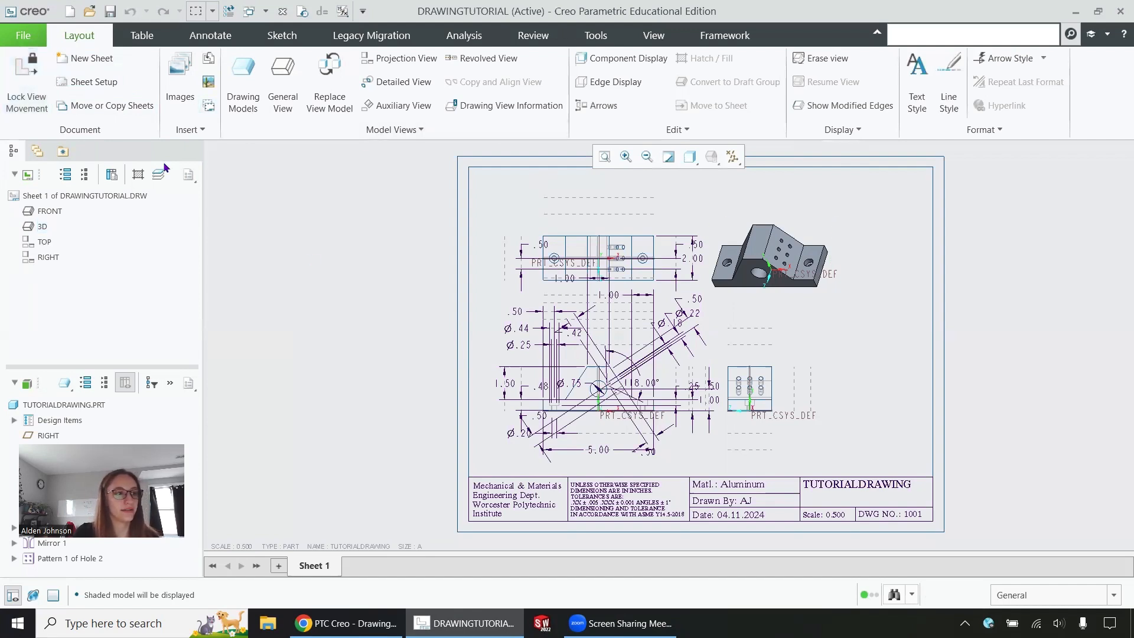
{"action": "left_click", "coordinate": [826, 248]}
Step: Reposition the 3D view, the right-side view and the top view on the sheet
{"action": "left_click_drag", "start_coordinate": [818, 232], "coordinate": [884, 250]}
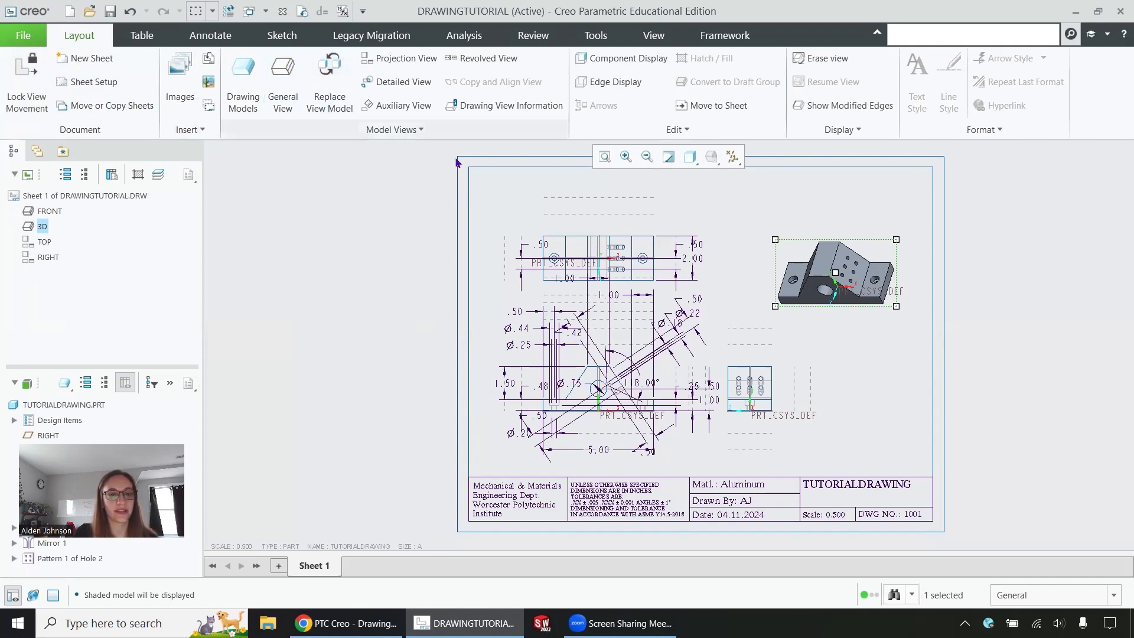
{"action": "left_click_drag", "start_coordinate": [875, 251], "coordinate": [848, 231]}
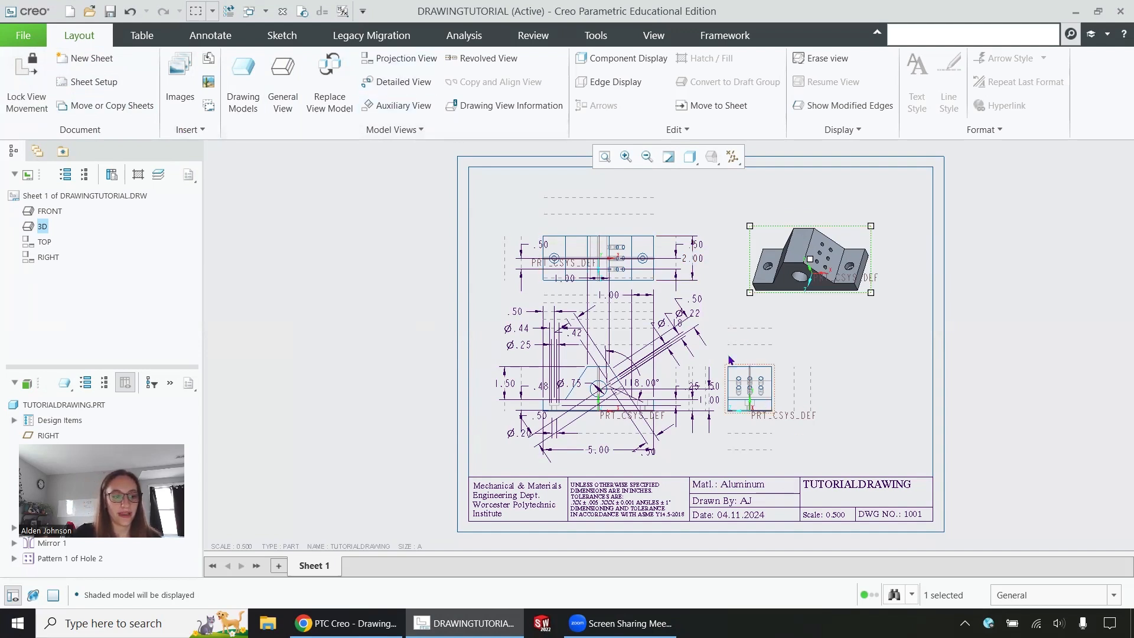
{"action": "left_click", "coordinate": [771, 380]}
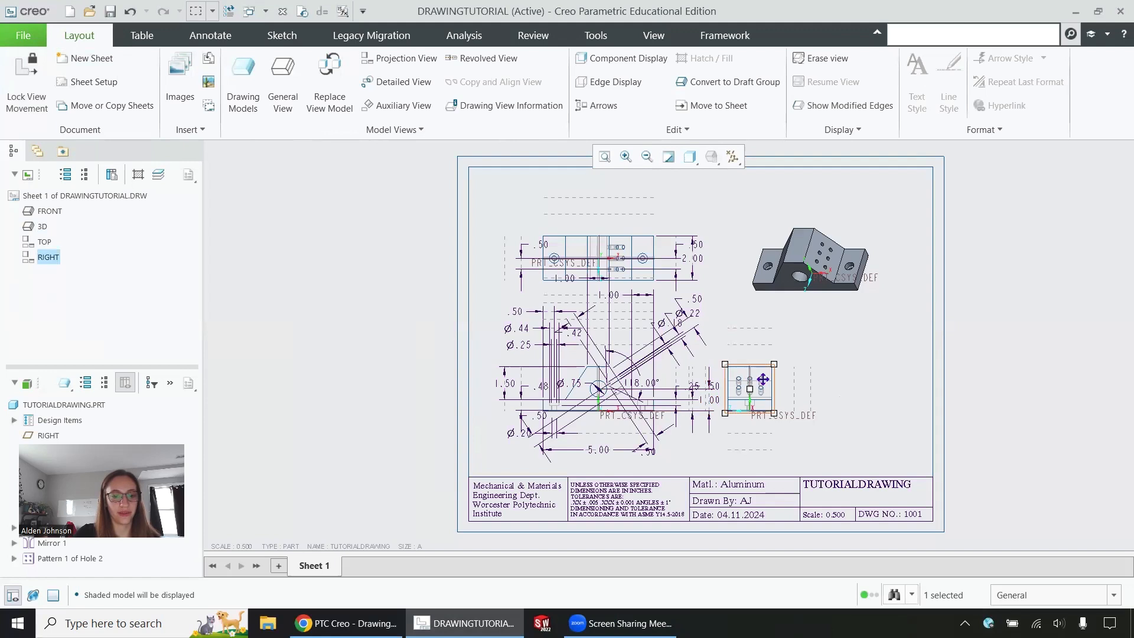
{"action": "left_click_drag", "start_coordinate": [768, 383], "coordinate": [861, 387]}
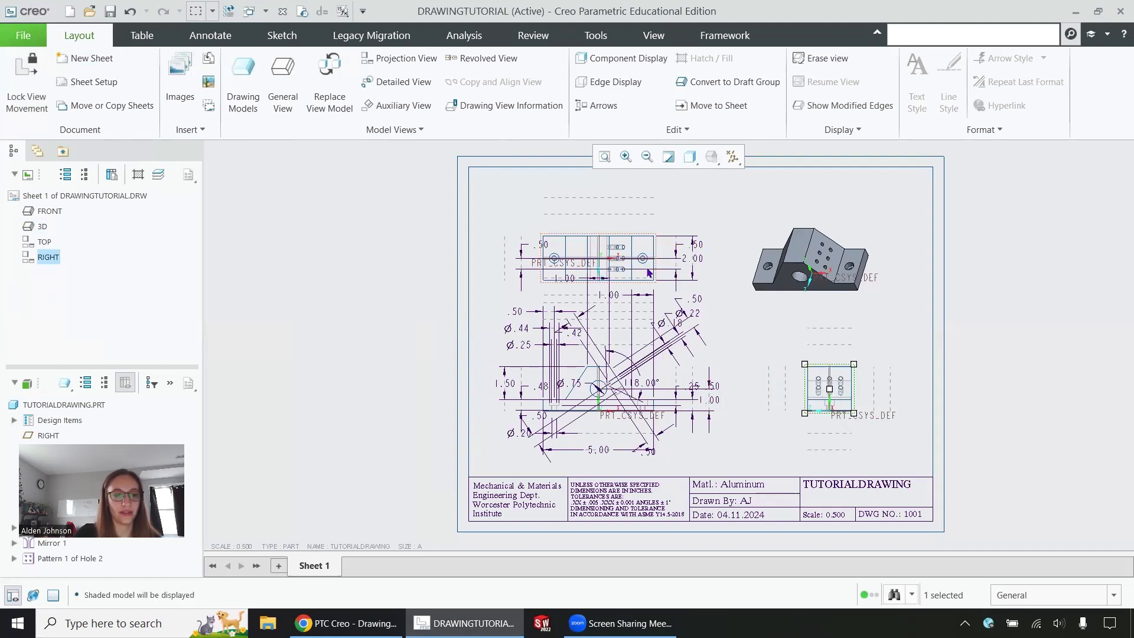
{"action": "left_click", "coordinate": [697, 244]}
{"action": "left_click", "coordinate": [645, 242]}
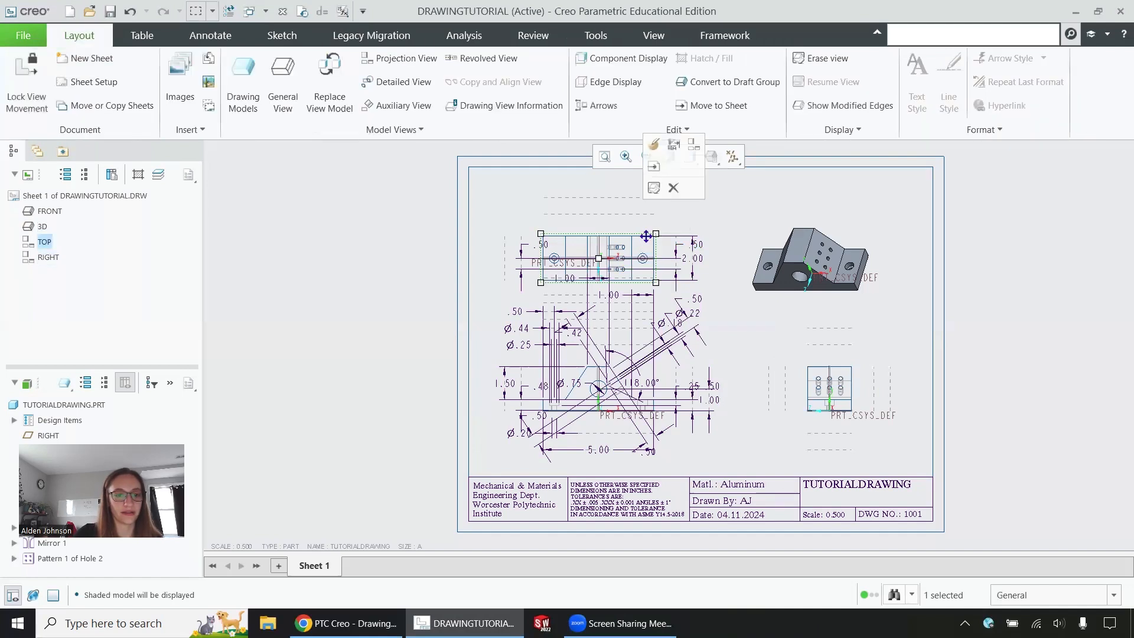
{"action": "mouse_move", "coordinate": [646, 238]}
{"action": "left_mouse_down"}
{"action": "mouse_move", "coordinate": [660, 254]}
{"action": "mouse_move", "coordinate": [657, 241]}
{"action": "left_mouse_up"}
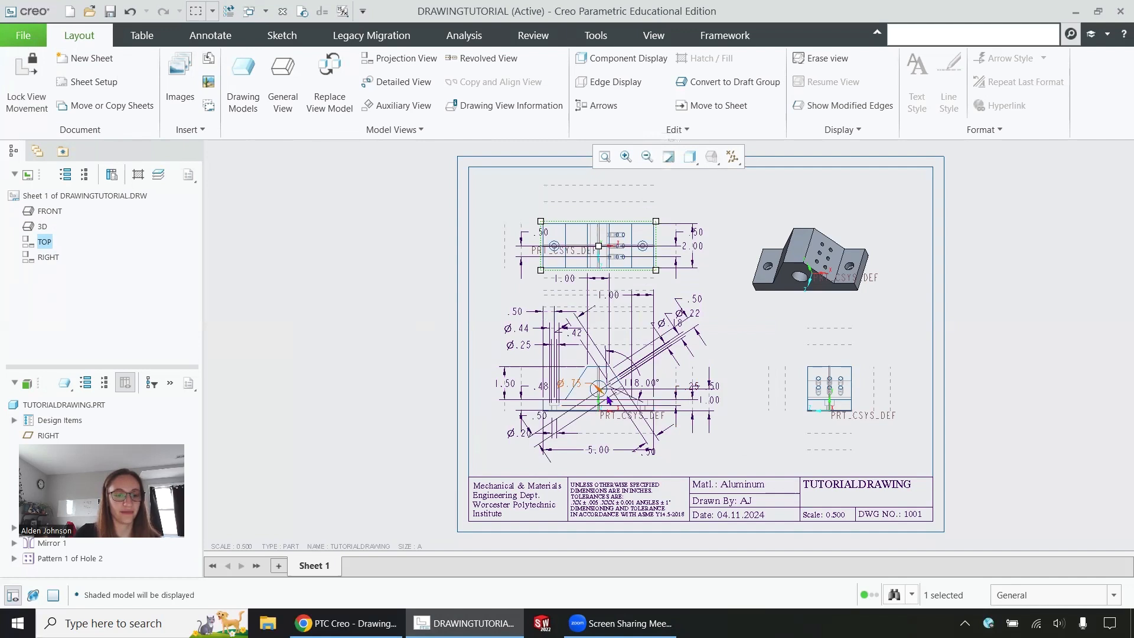
Step: Try moving the front view, undo the move, then select the 3D pictorial view
{"action": "left_click", "coordinate": [595, 383]}
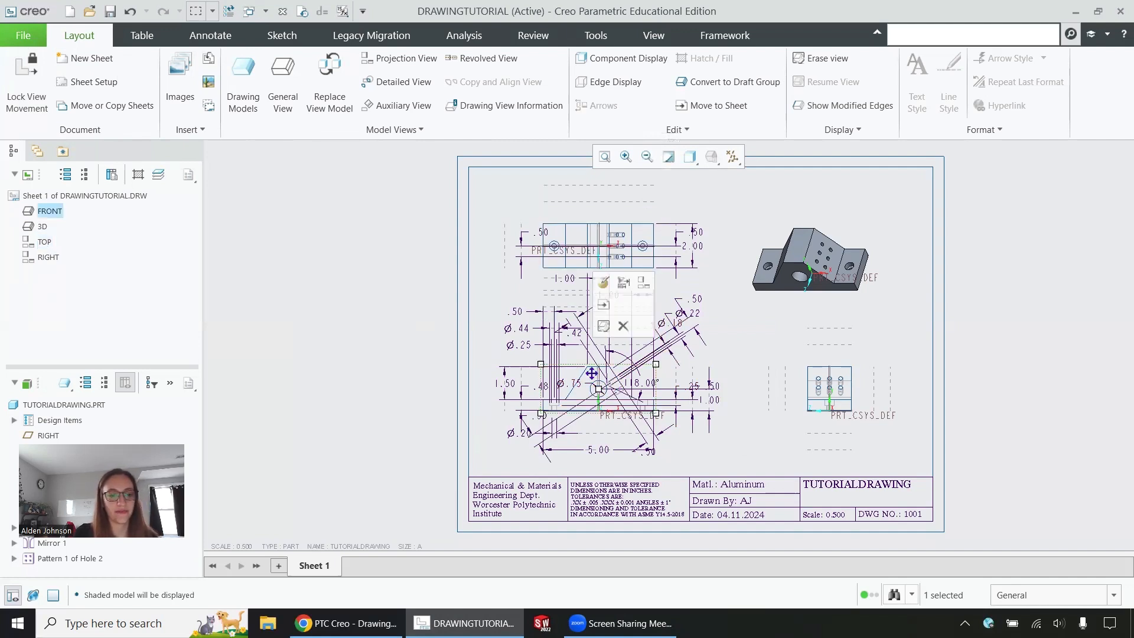
{"action": "left_click_drag", "start_coordinate": [591, 368], "coordinate": [555, 393]}
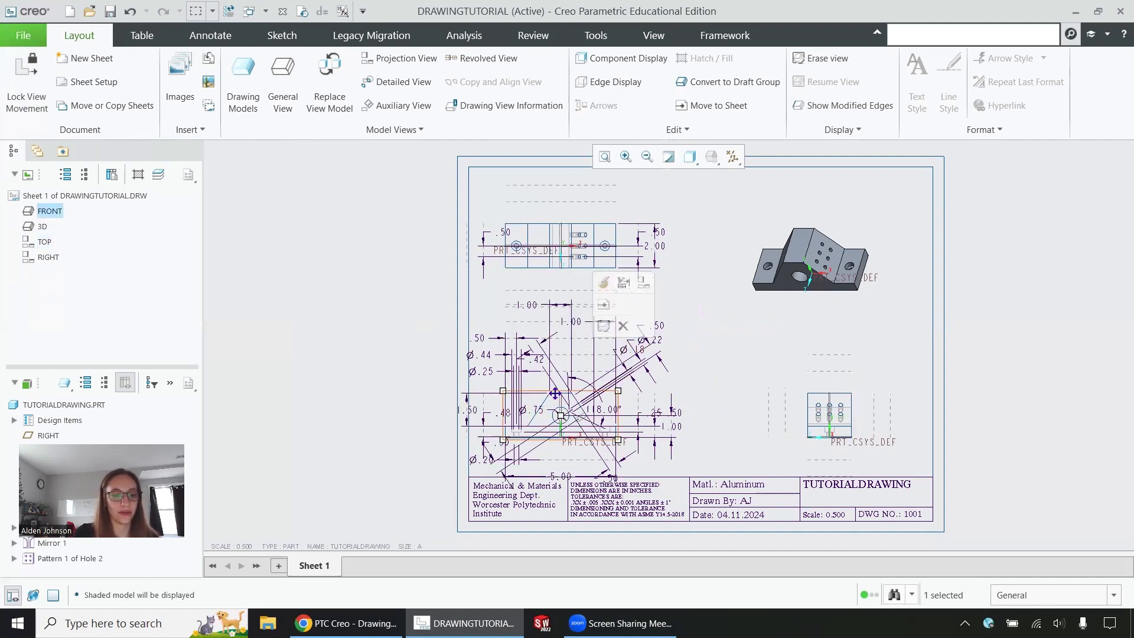
{"action": "key", "text": "ctrl+z"}
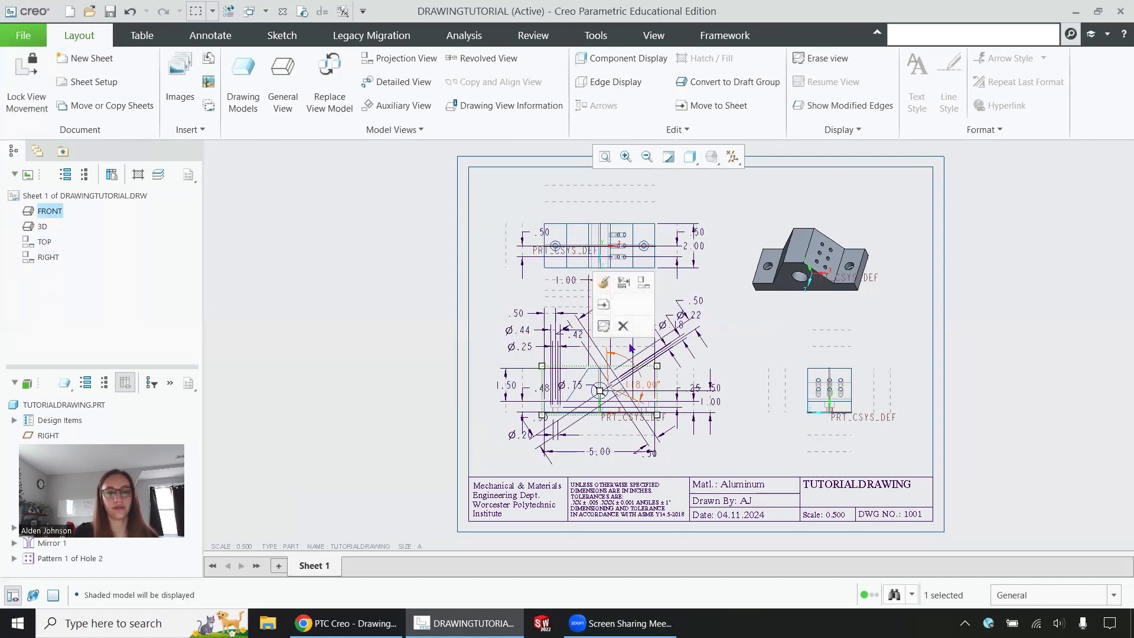
{"action": "left_click", "coordinate": [1004, 319]}
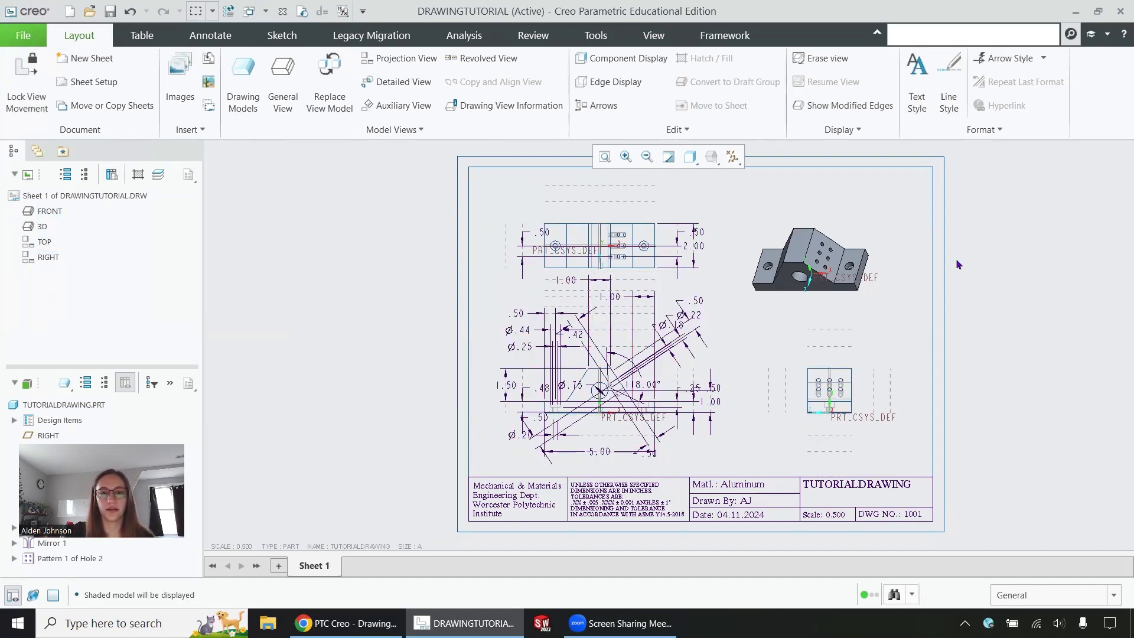
{"action": "left_click", "coordinate": [795, 243]}
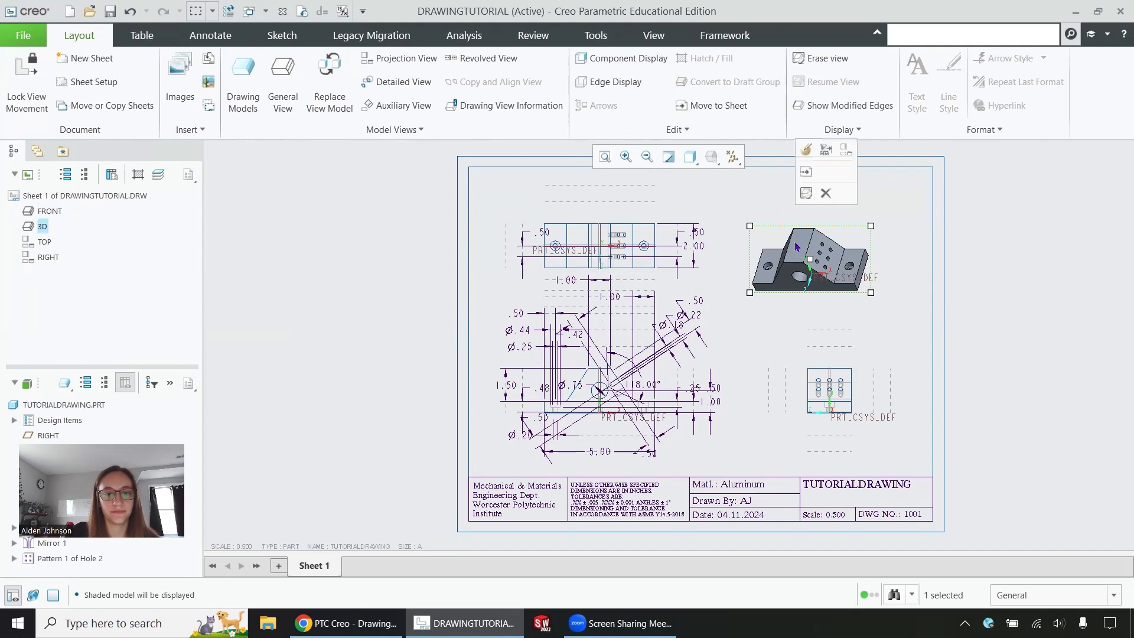
Step: In the 3D view's properties, preview BOTTOM orientation, then restore Default Orientation
{"action": "left_click", "coordinate": [808, 150]}
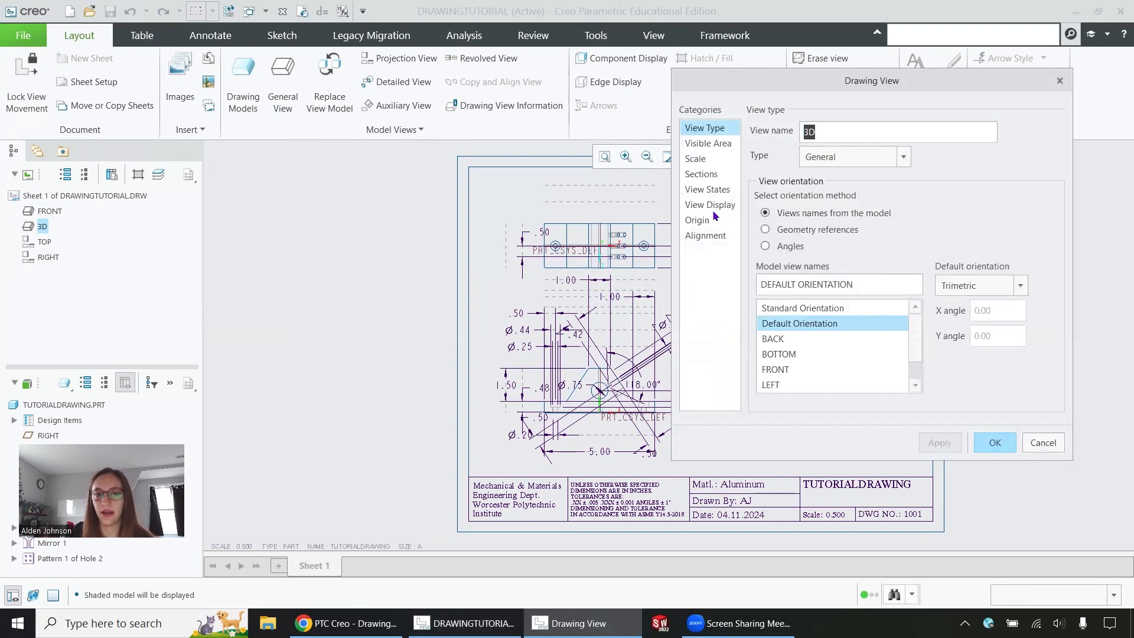
{"action": "left_click", "coordinate": [897, 157]}
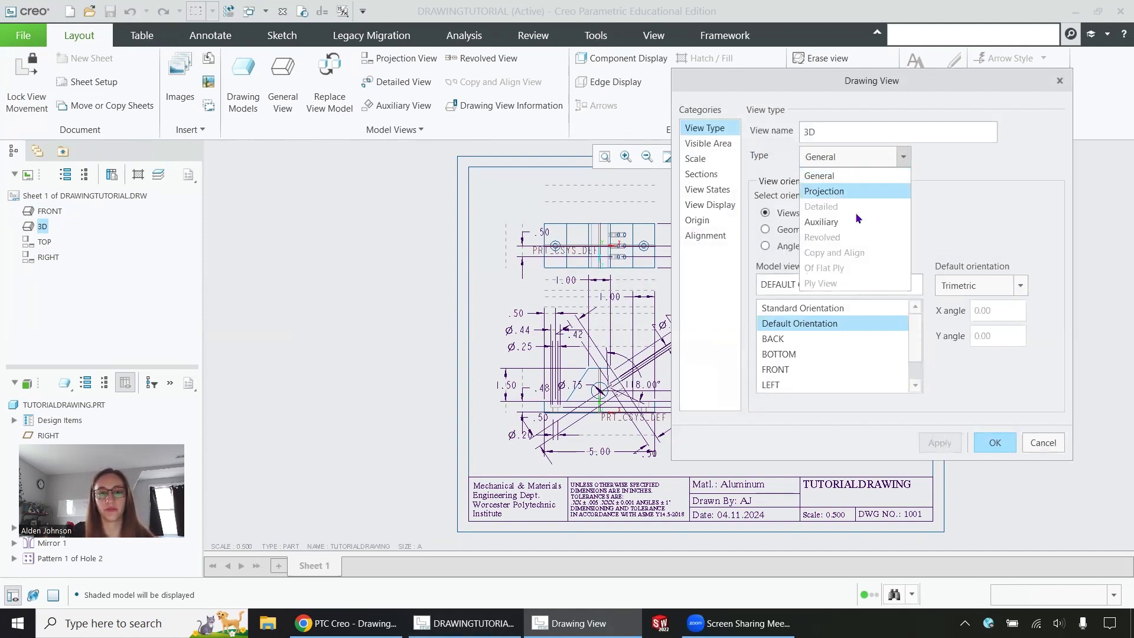
{"action": "left_click", "coordinate": [899, 159]}
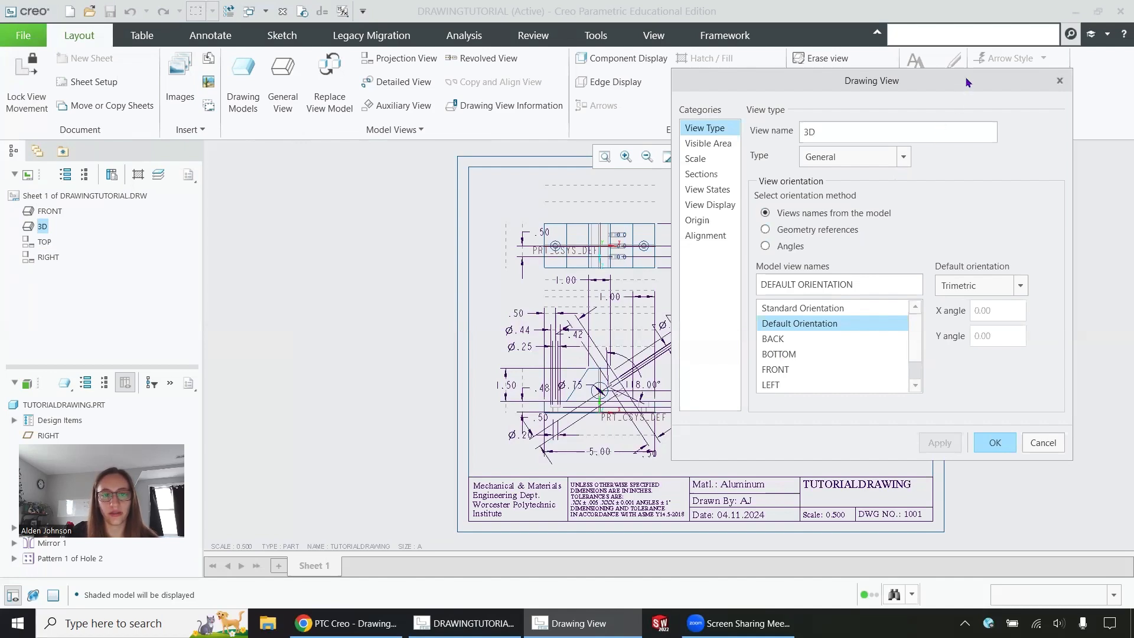
{"action": "left_click_drag", "start_coordinate": [963, 81], "coordinate": [566, 80]}
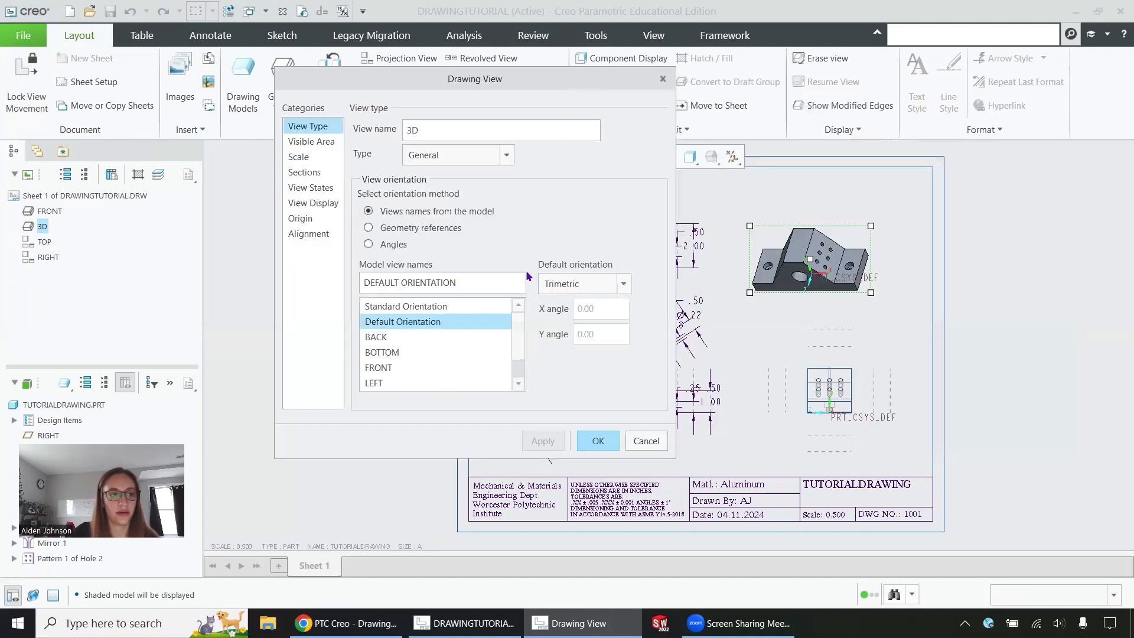
{"action": "left_click", "coordinate": [387, 352]}
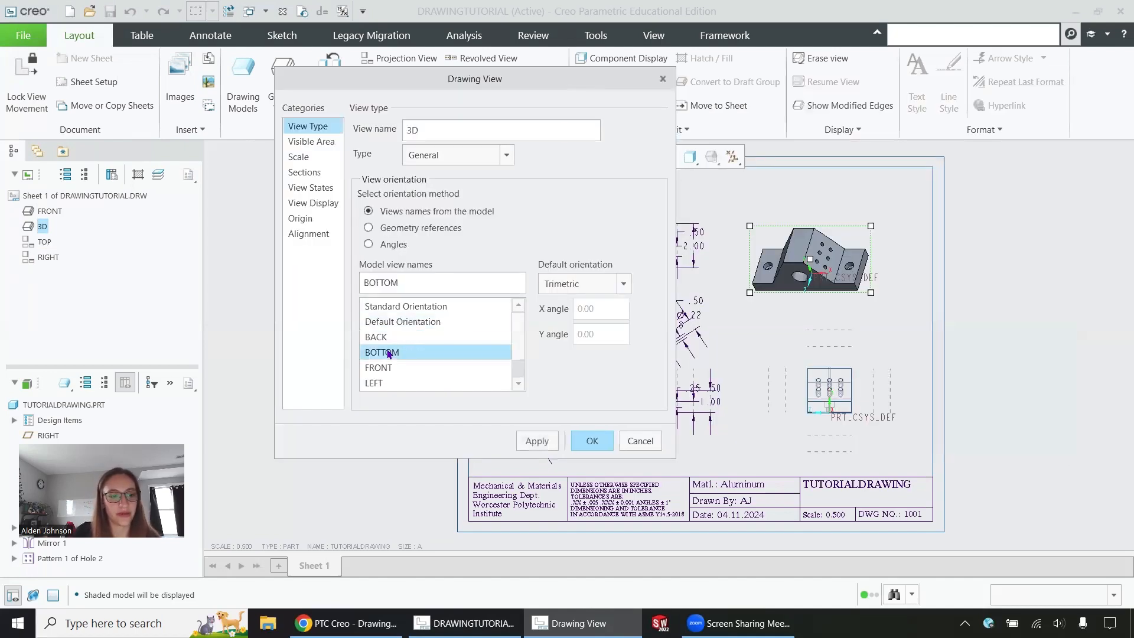
{"action": "left_click", "coordinate": [548, 442]}
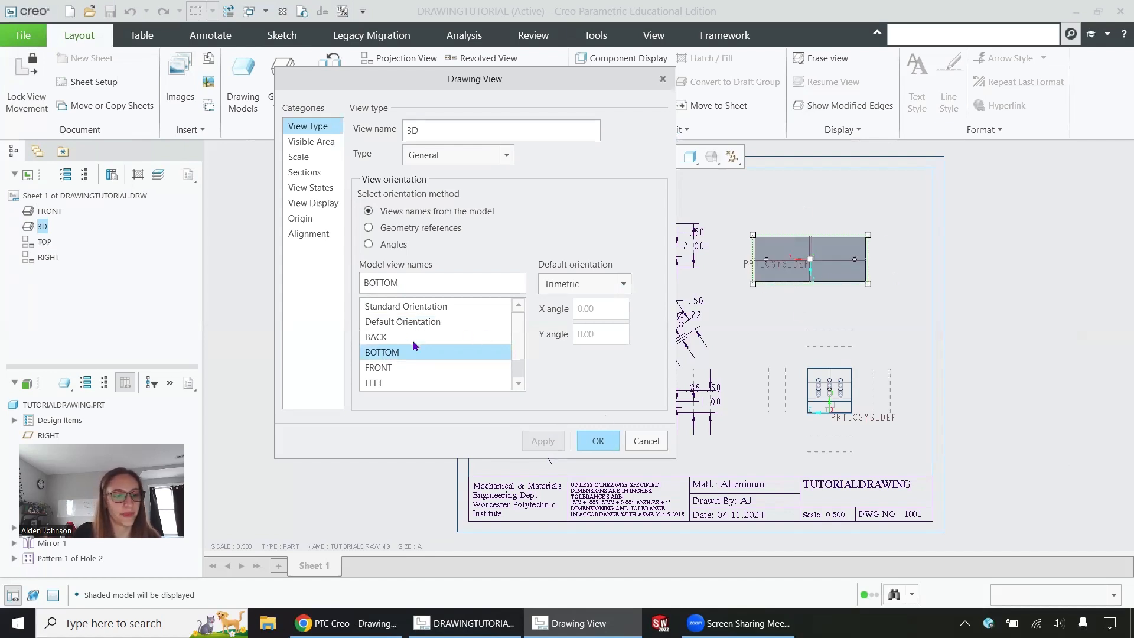
{"action": "left_click", "coordinate": [407, 321]}
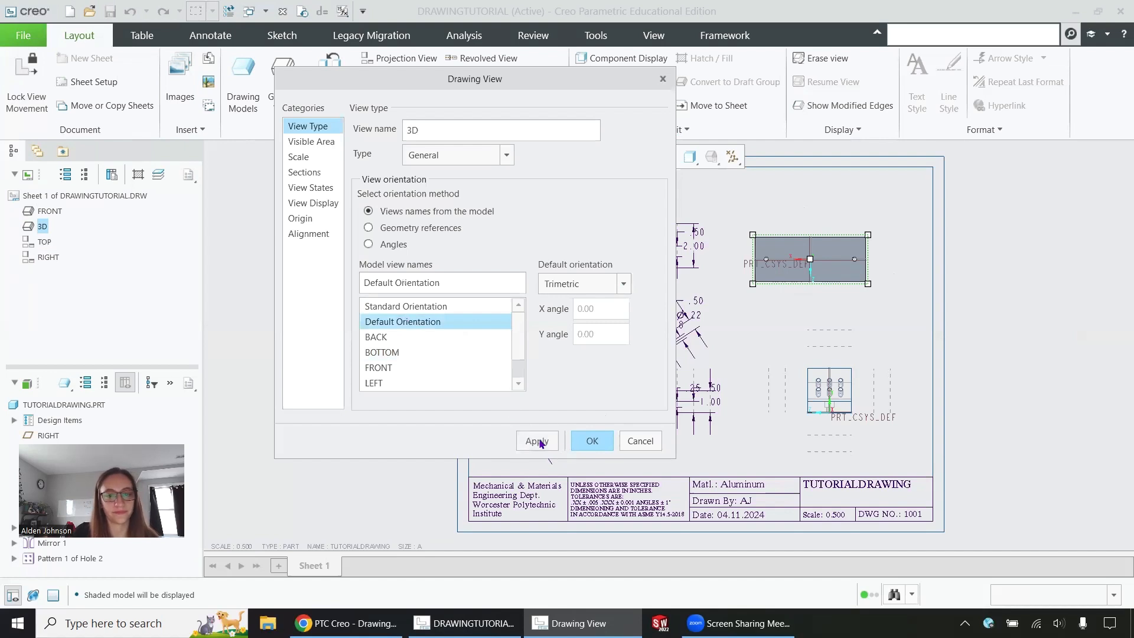
{"action": "left_click", "coordinate": [540, 441]}
Step: Try a custom scale of 1 on the 3D view, then revert to the sheet's default scale
{"action": "left_click", "coordinate": [309, 140]}
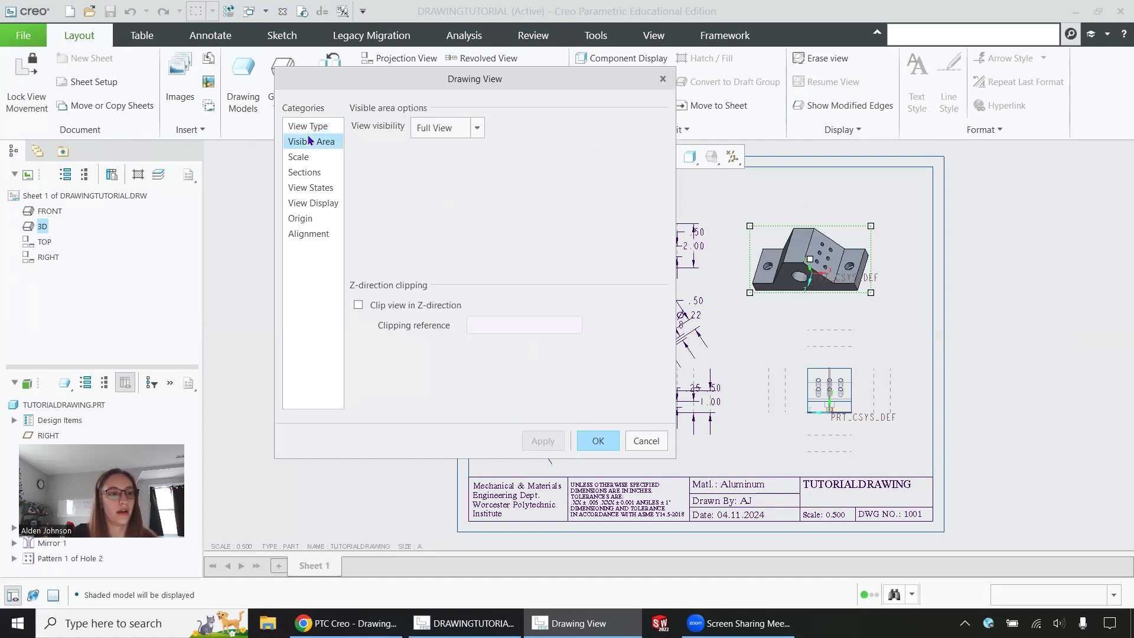
{"action": "left_click", "coordinate": [477, 128]}
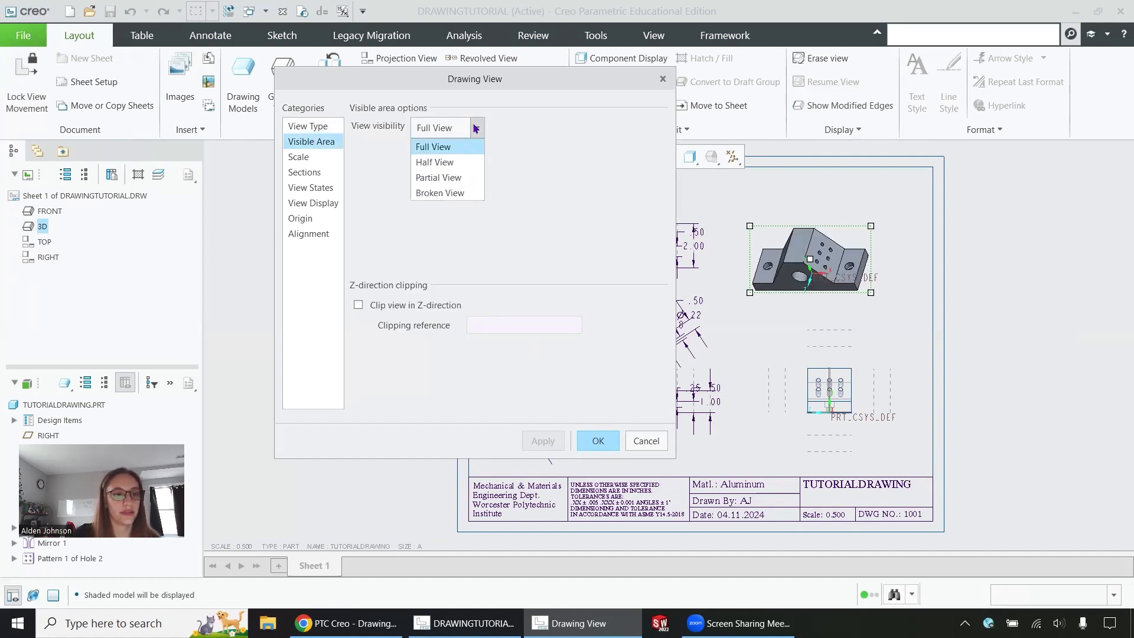
{"action": "left_click", "coordinate": [308, 157]}
{"action": "left_click", "coordinate": [308, 157]}
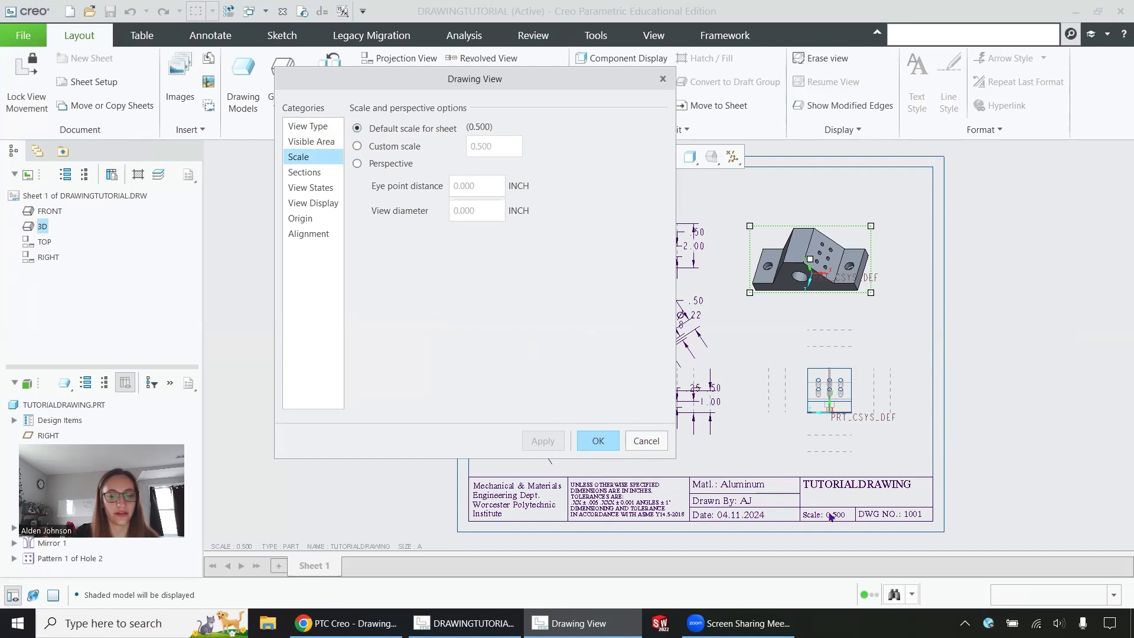
{"action": "left_click", "coordinate": [356, 147]}
{"action": "type", "text": "1"}
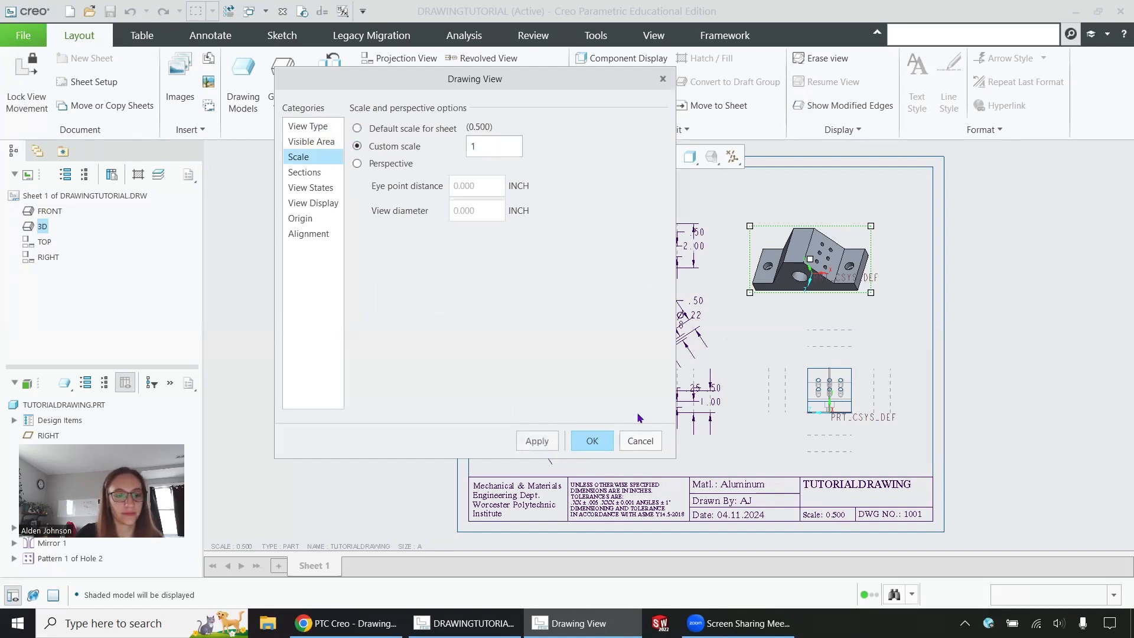
{"action": "left_click", "coordinate": [537, 440]}
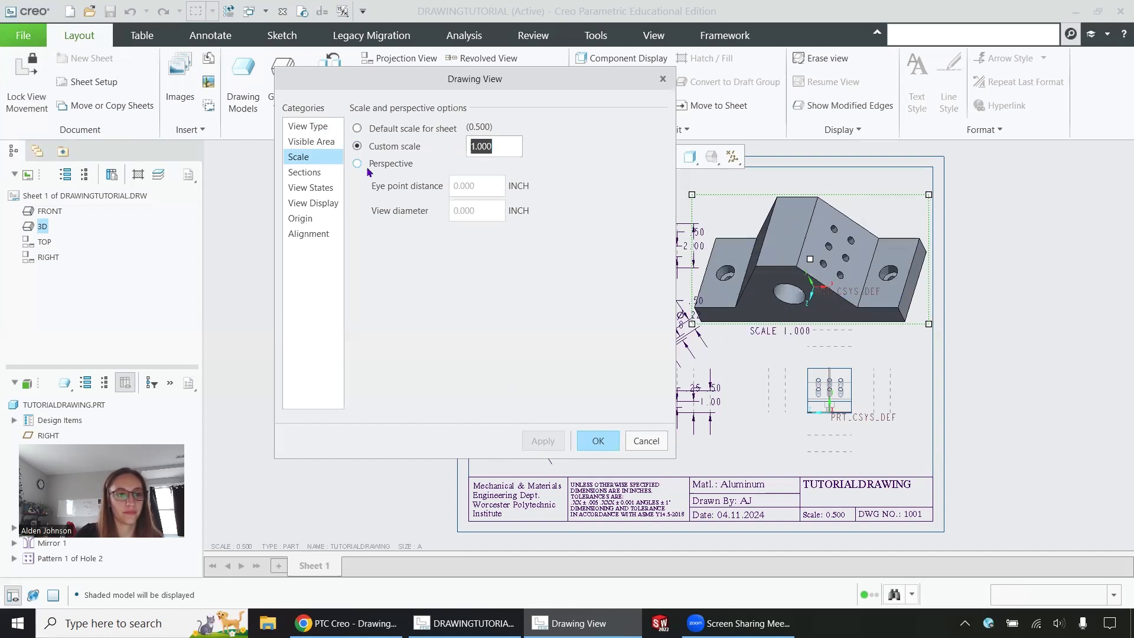
{"action": "left_click", "coordinate": [357, 128]}
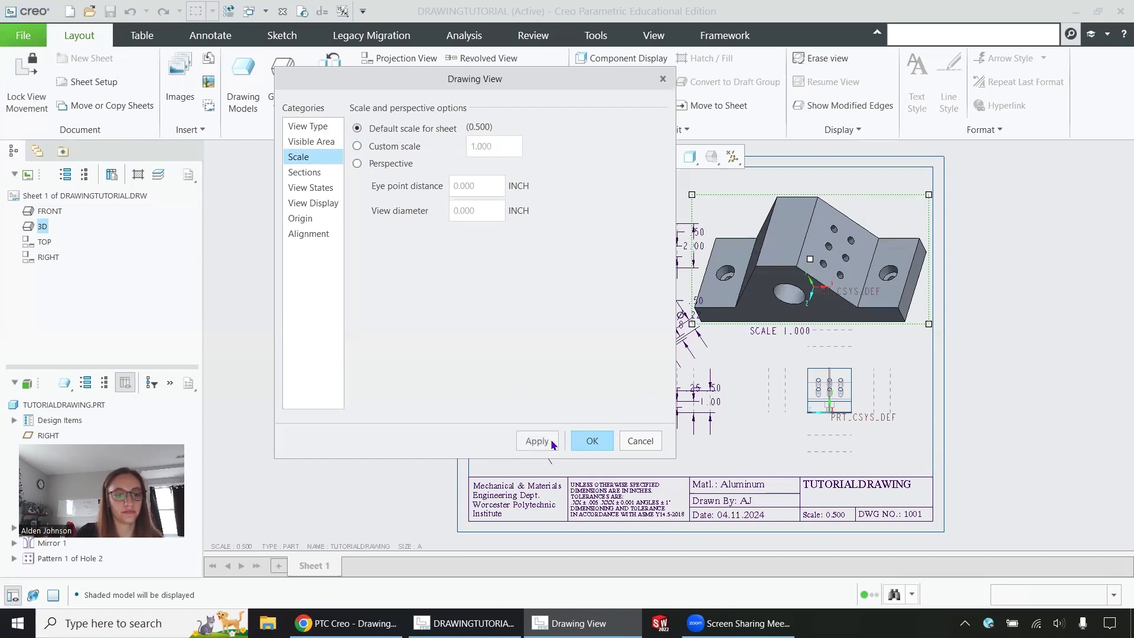
{"action": "left_click", "coordinate": [552, 442]}
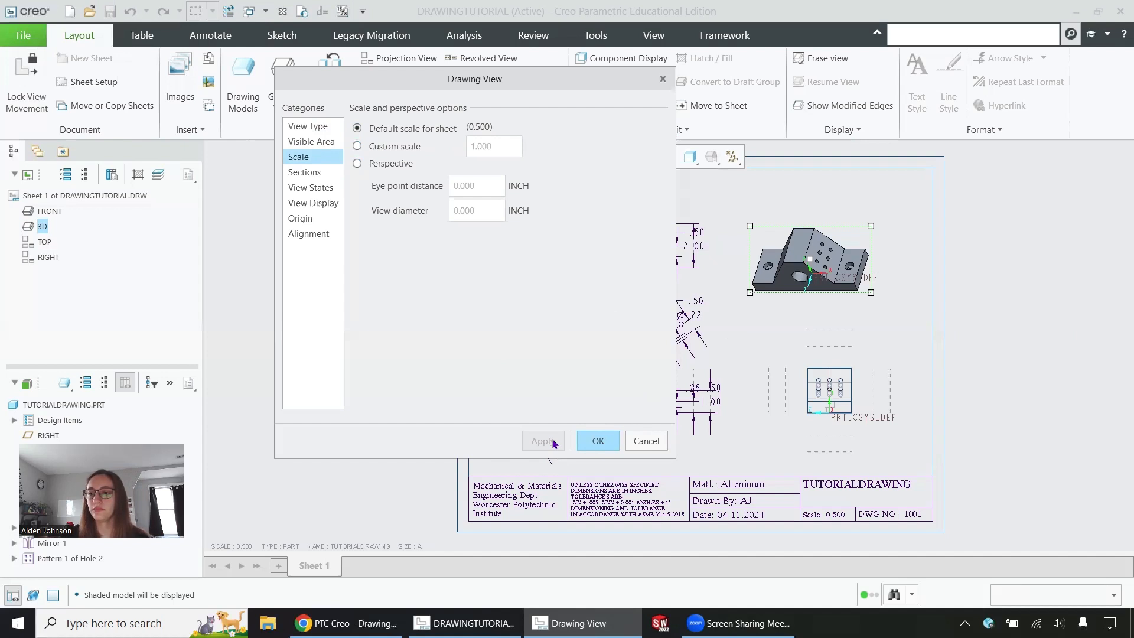
Step: Apply the Hidden display style to the 3D view as a preview
{"action": "left_click", "coordinate": [315, 173]}
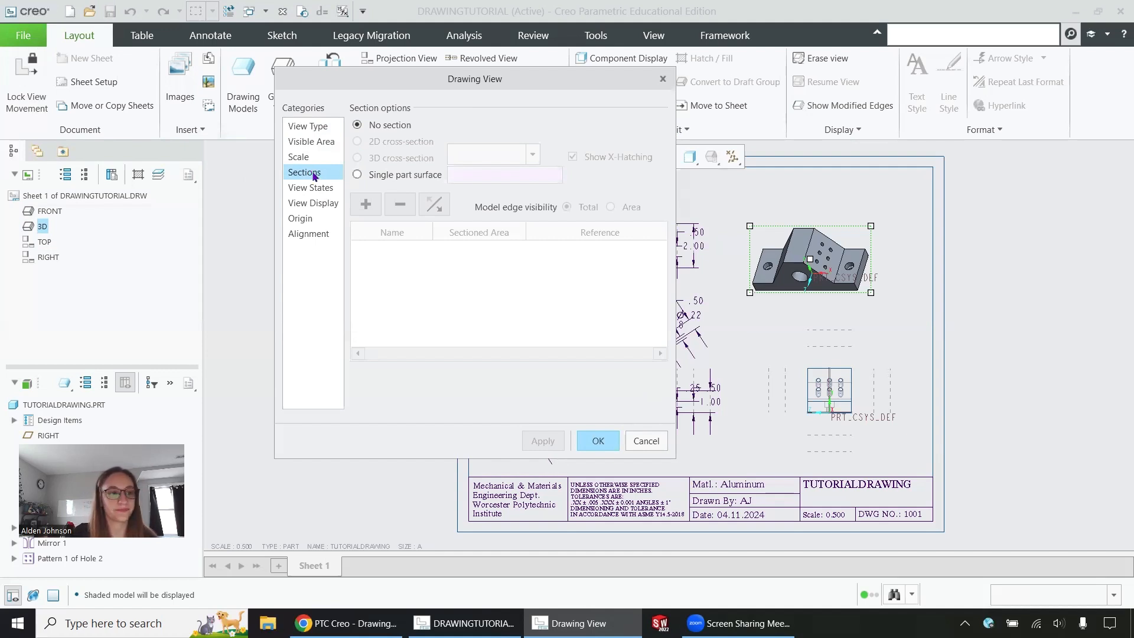
{"action": "left_click", "coordinate": [321, 189]}
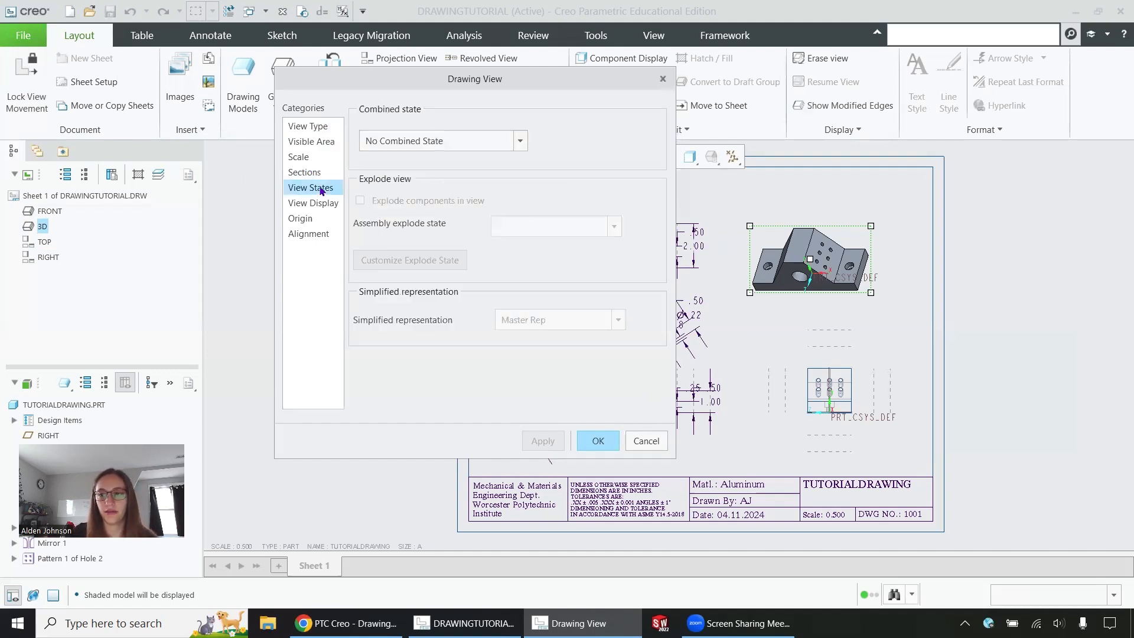
{"action": "left_click", "coordinate": [319, 205]}
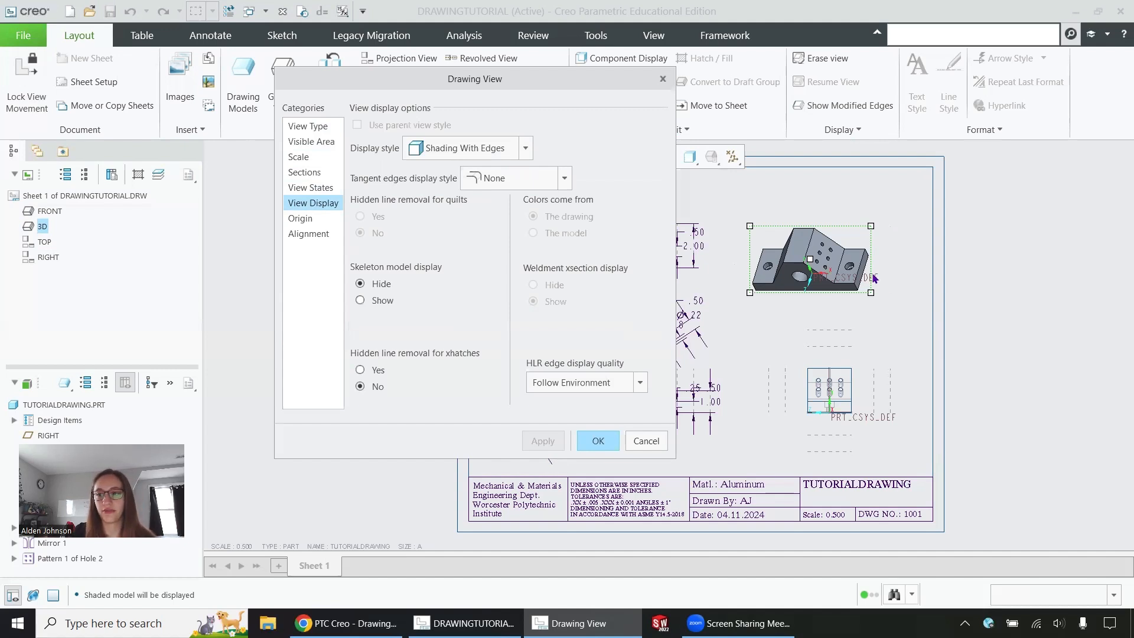
{"action": "left_click", "coordinate": [526, 149]}
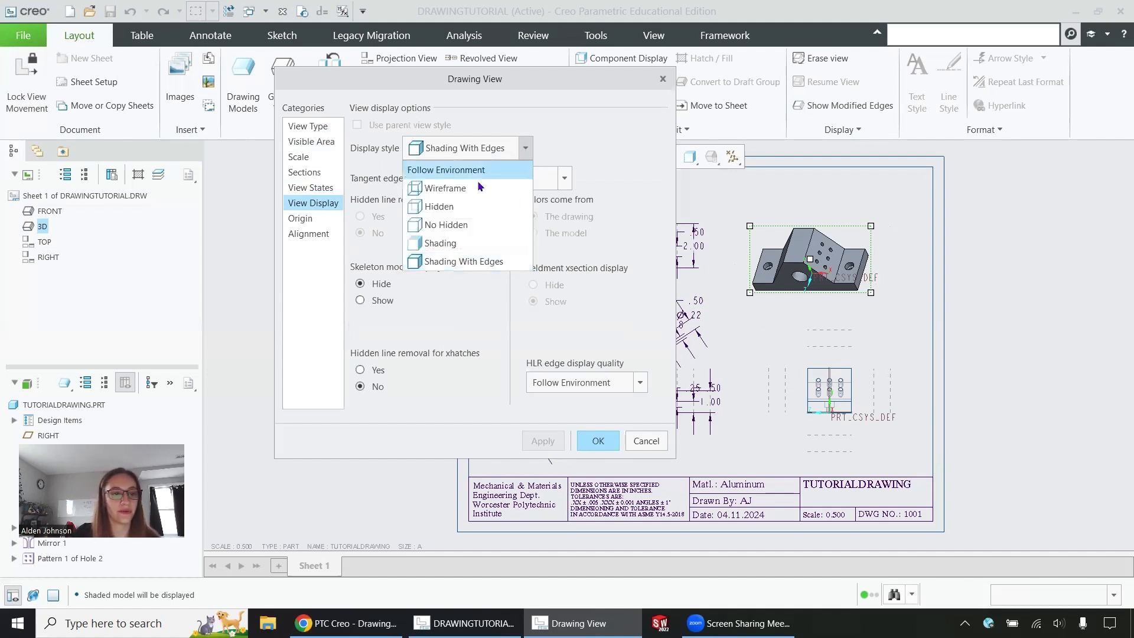
{"action": "left_click", "coordinate": [453, 208]}
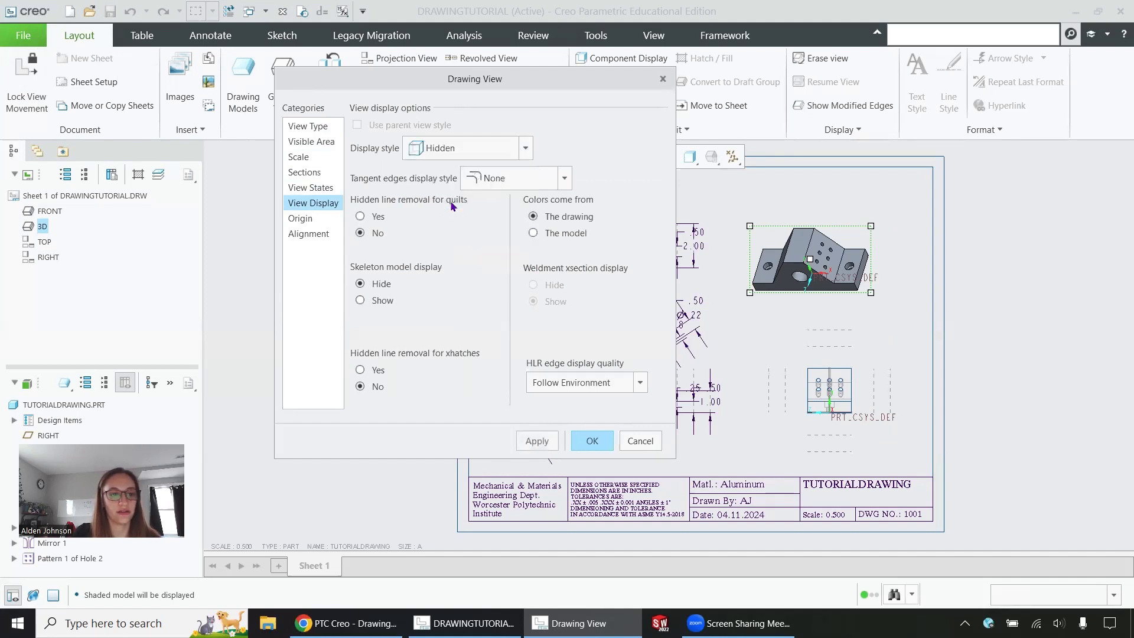
{"action": "left_click", "coordinate": [537, 441]}
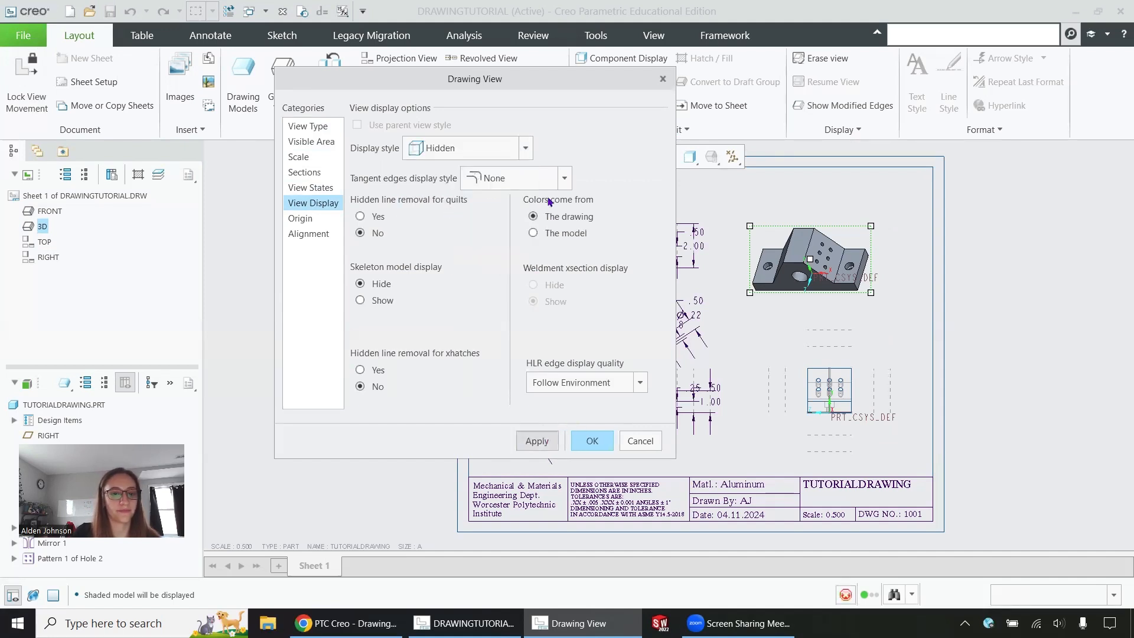
Step: Switch the 3D view to Shading With Edges and close its view properties
{"action": "left_click", "coordinate": [525, 149]}
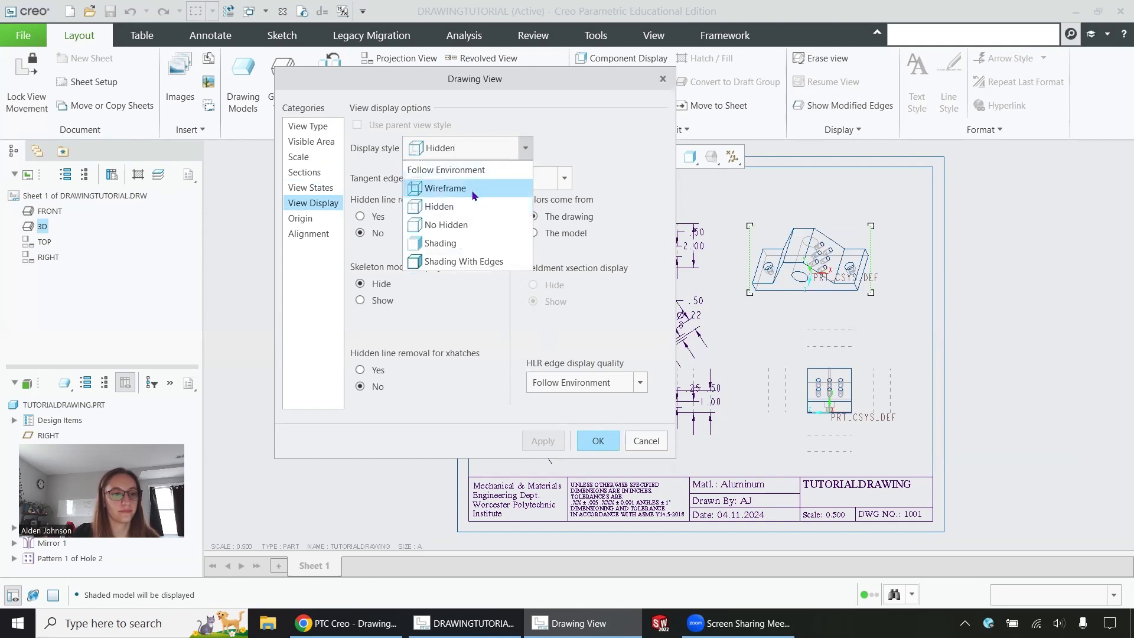
{"action": "left_click", "coordinate": [472, 263]}
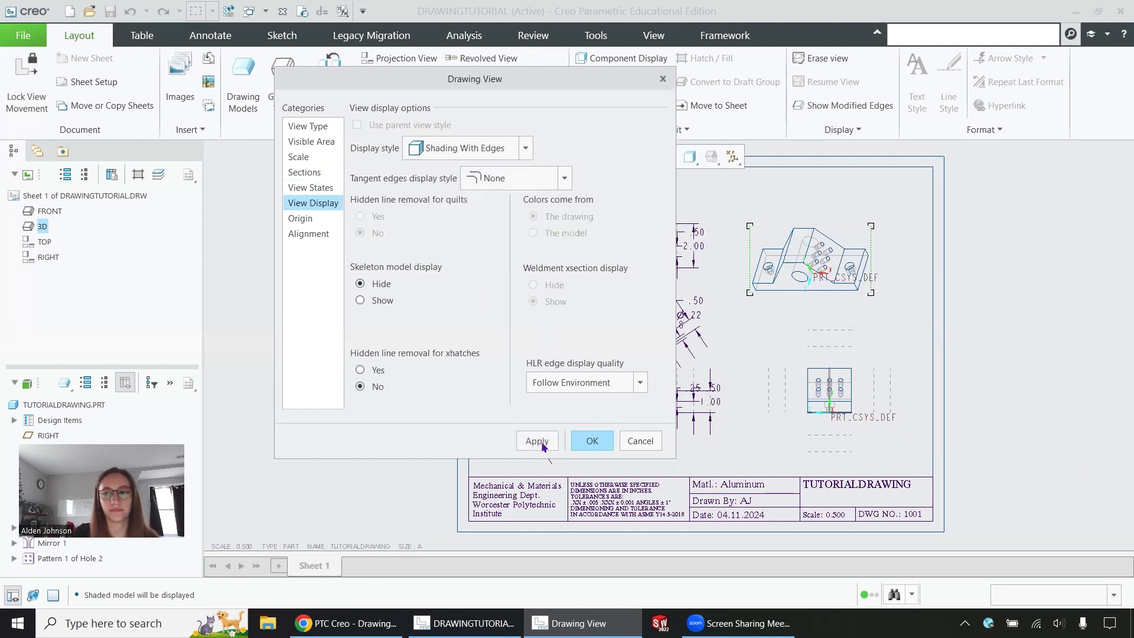
{"action": "left_click", "coordinate": [539, 441]}
{"action": "left_click", "coordinate": [303, 218]}
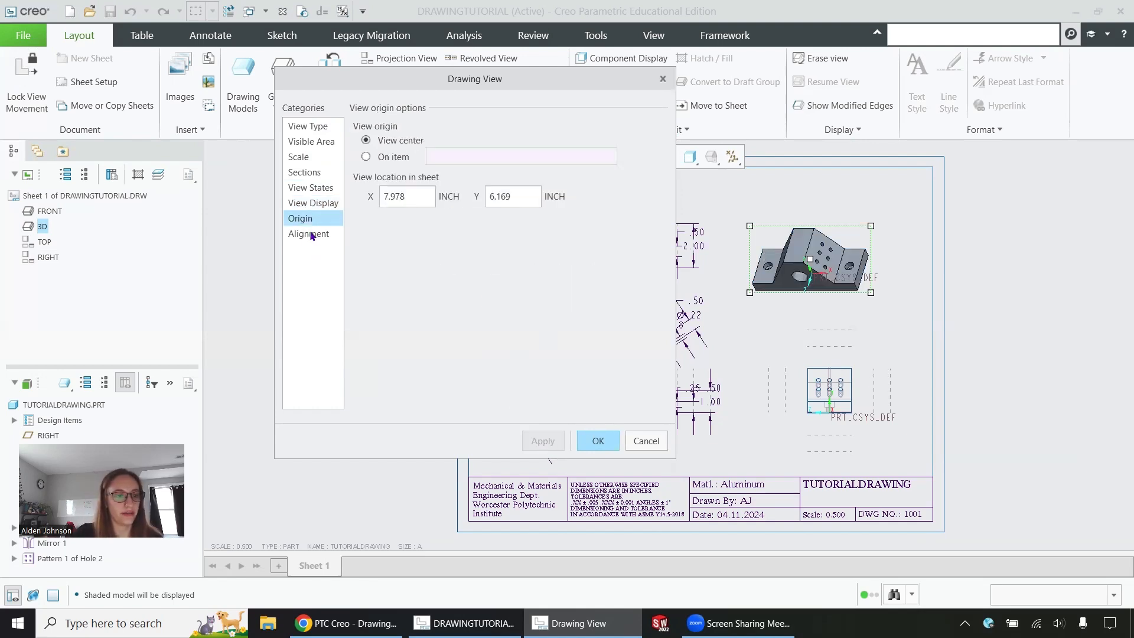
{"action": "left_click", "coordinate": [312, 235]}
{"action": "left_click", "coordinate": [598, 441]}
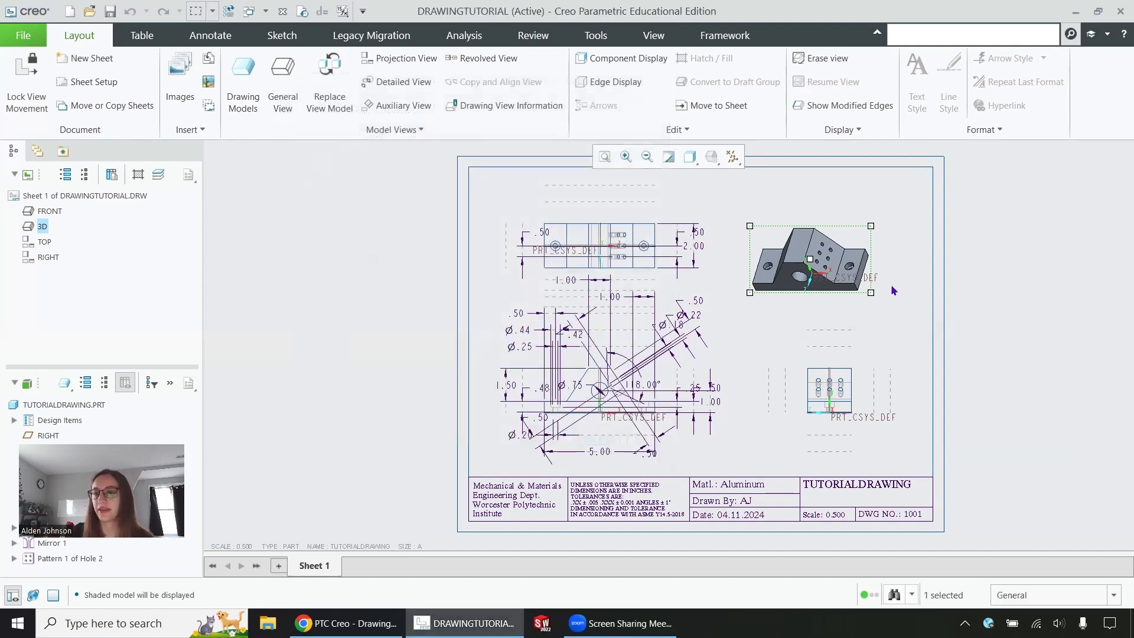
Step: Place a trial projection view on the sheet, then delete it again
{"action": "left_click", "coordinate": [892, 289]}
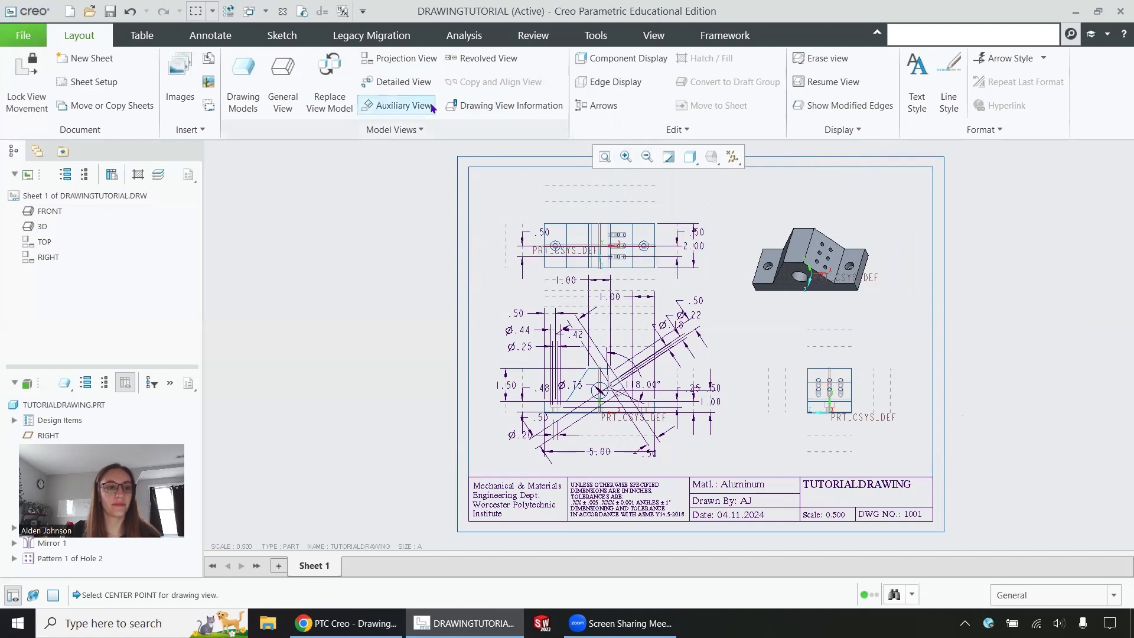
{"action": "left_click", "coordinate": [401, 58]}
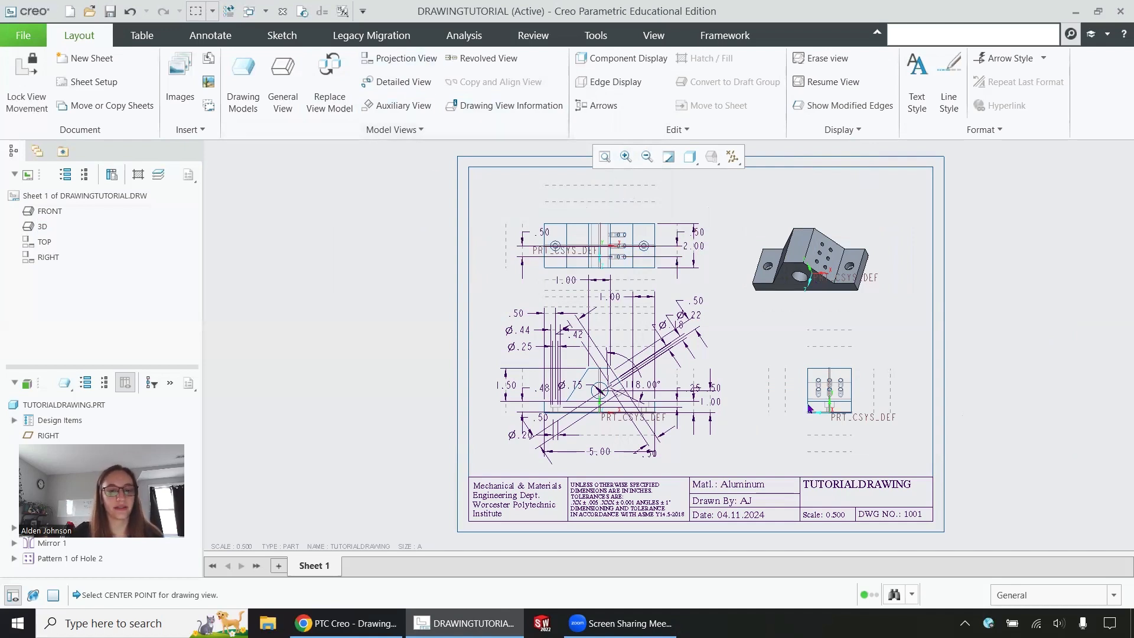
{"action": "left_click", "coordinate": [421, 61]}
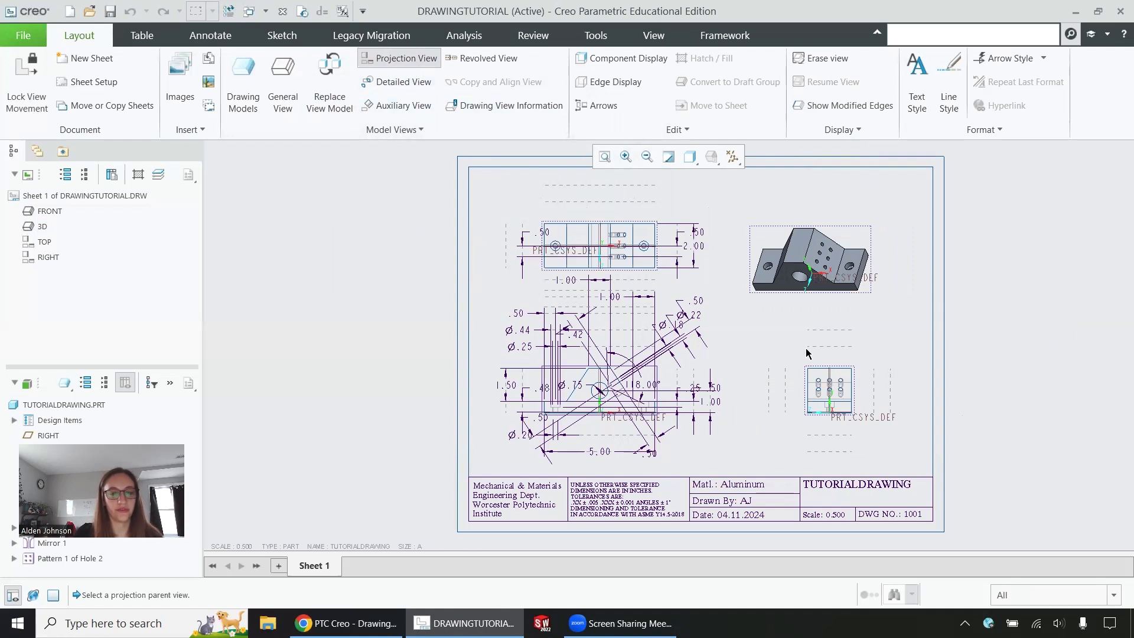
{"action": "left_click", "coordinate": [830, 387]}
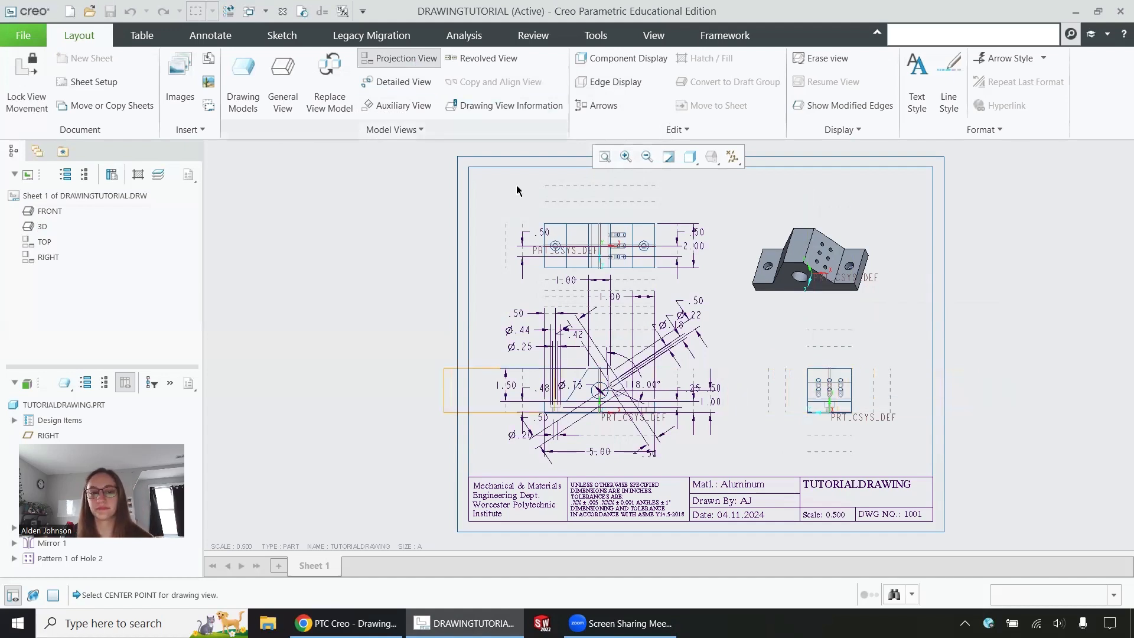
{"action": "left_click", "coordinate": [830, 284]}
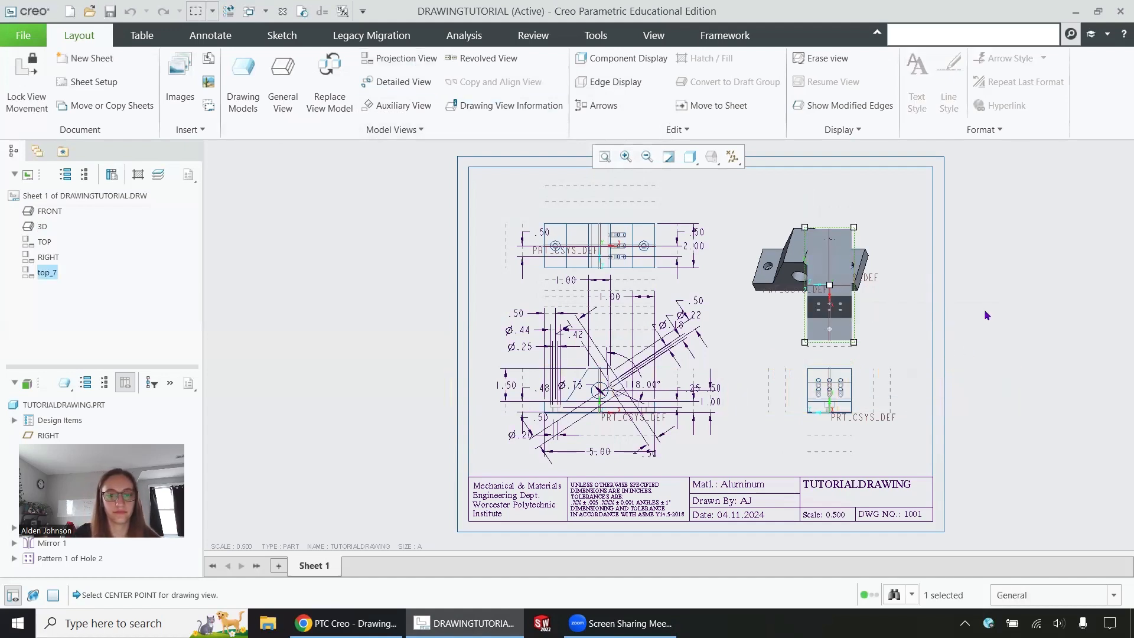
{"action": "key", "text": "Delete"}
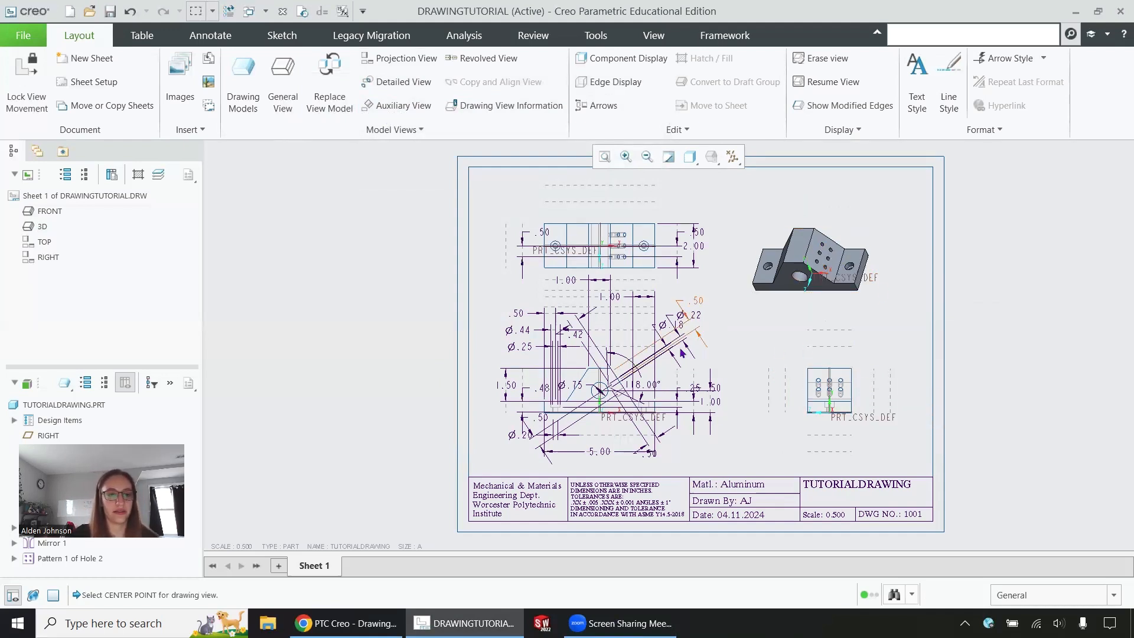
Step: Create an auxiliary view projected from the front view's inclined edge
{"action": "left_click", "coordinate": [397, 105]}
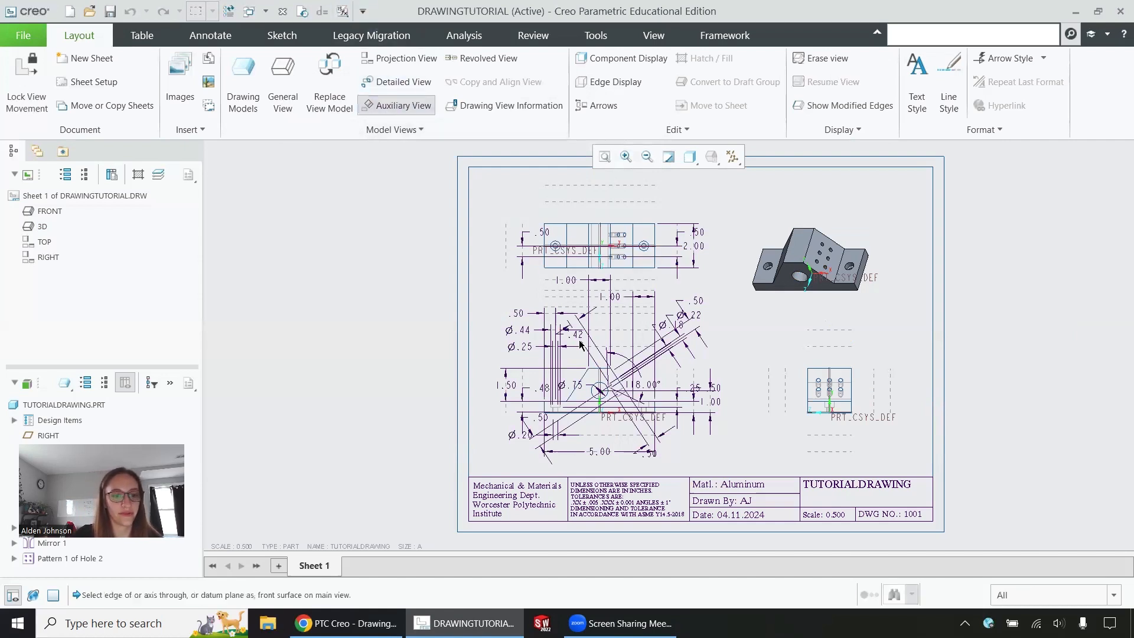
{"action": "left_click", "coordinate": [619, 390]}
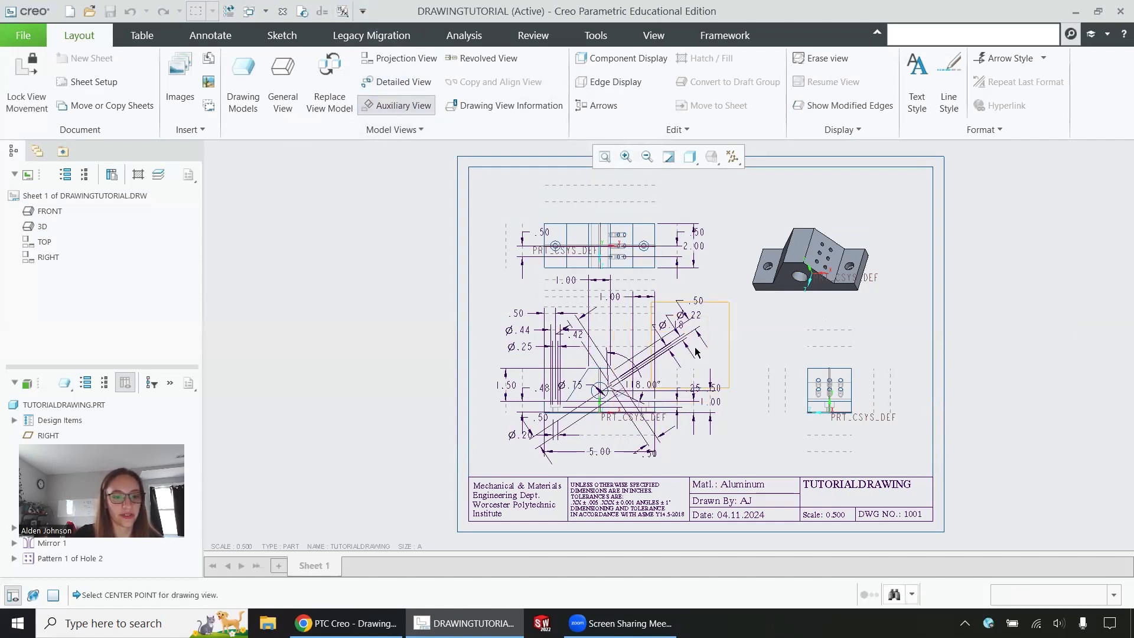
{"action": "left_click", "coordinate": [732, 311]}
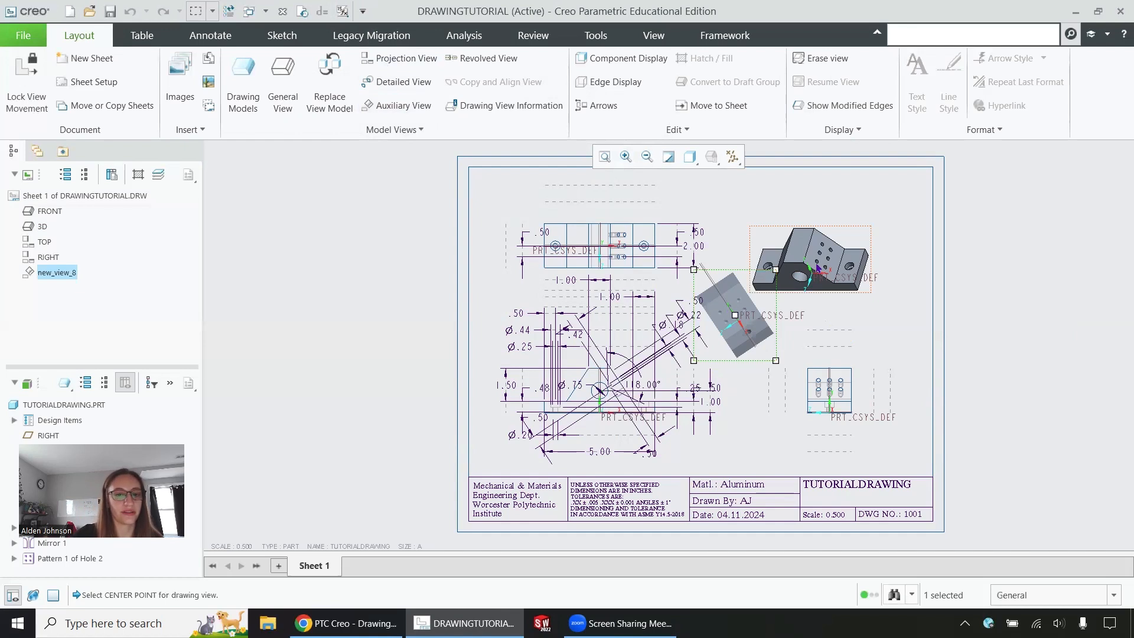
Step: Move the 3D and auxiliary views up and right, then open the auxiliary view's properties
{"action": "left_click", "coordinate": [860, 227]}
{"action": "left_click_drag", "start_coordinate": [860, 227], "coordinate": [890, 198]}
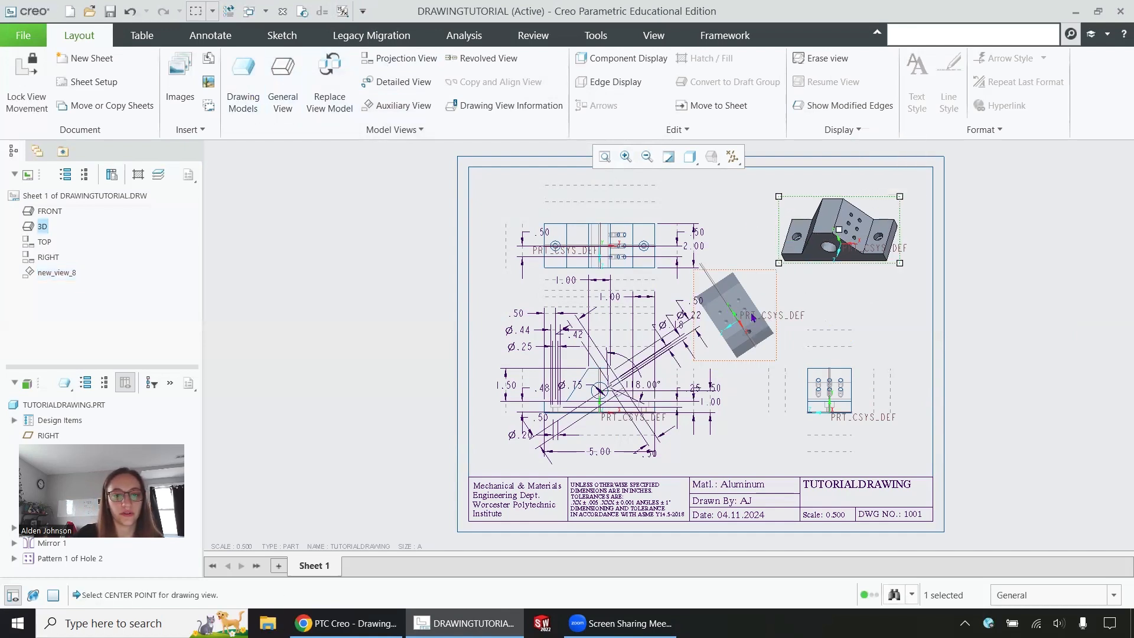
{"action": "left_click", "coordinate": [768, 301]}
{"action": "left_click_drag", "start_coordinate": [768, 302], "coordinate": [790, 285]}
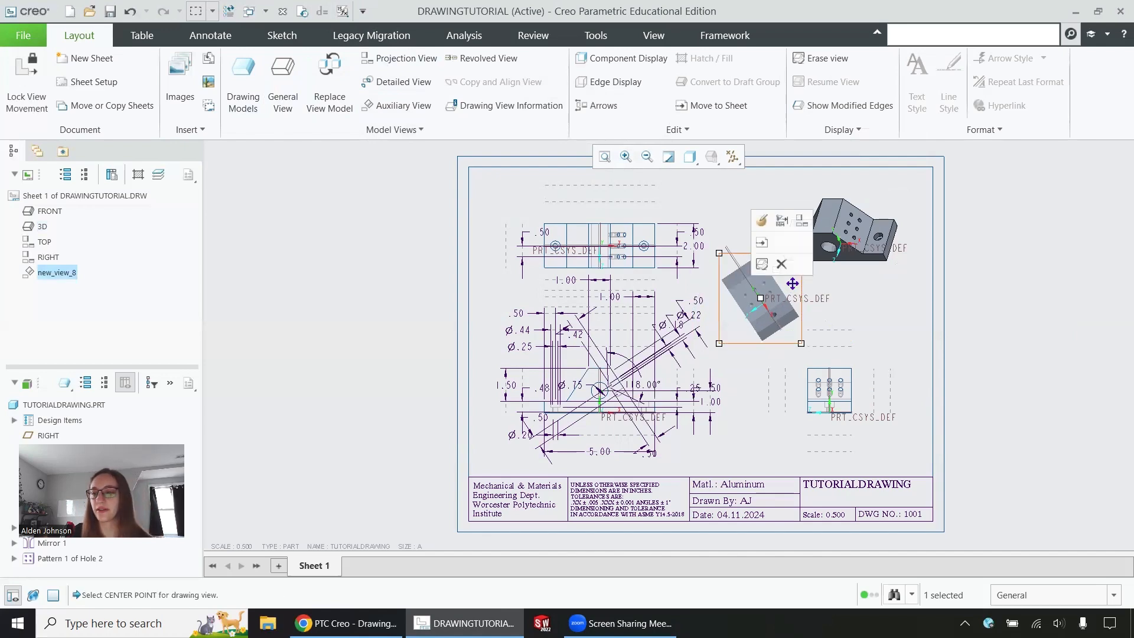
{"action": "left_click", "coordinate": [761, 221]}
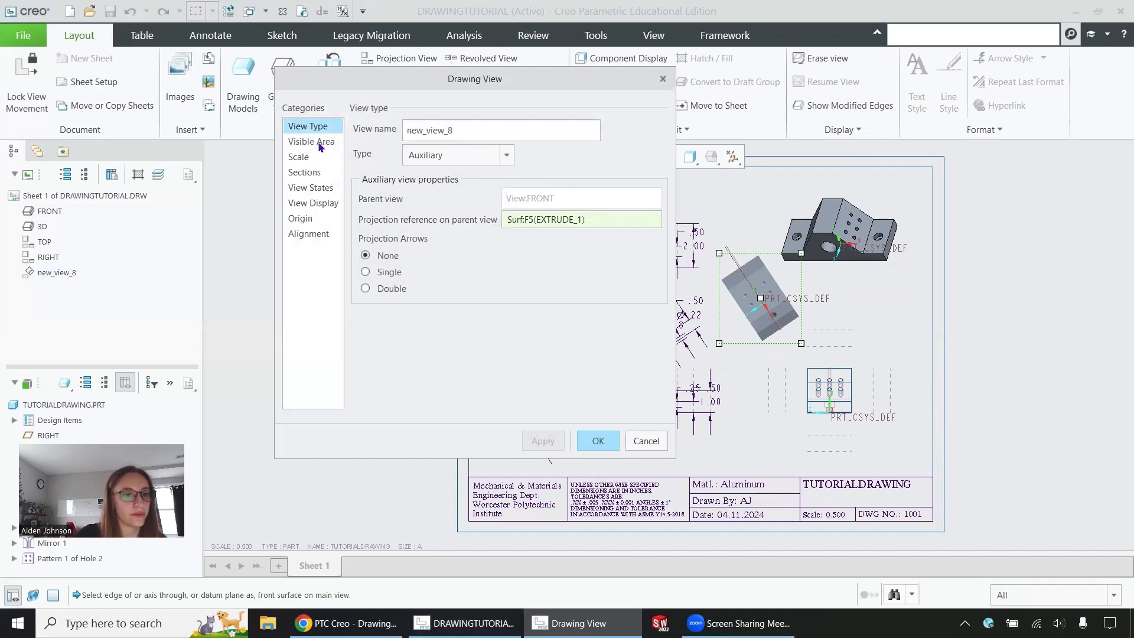
Step: Give the auxiliary view Hidden display style and double projection arrows
{"action": "left_click", "coordinate": [317, 204]}
{"action": "left_click", "coordinate": [526, 151]}
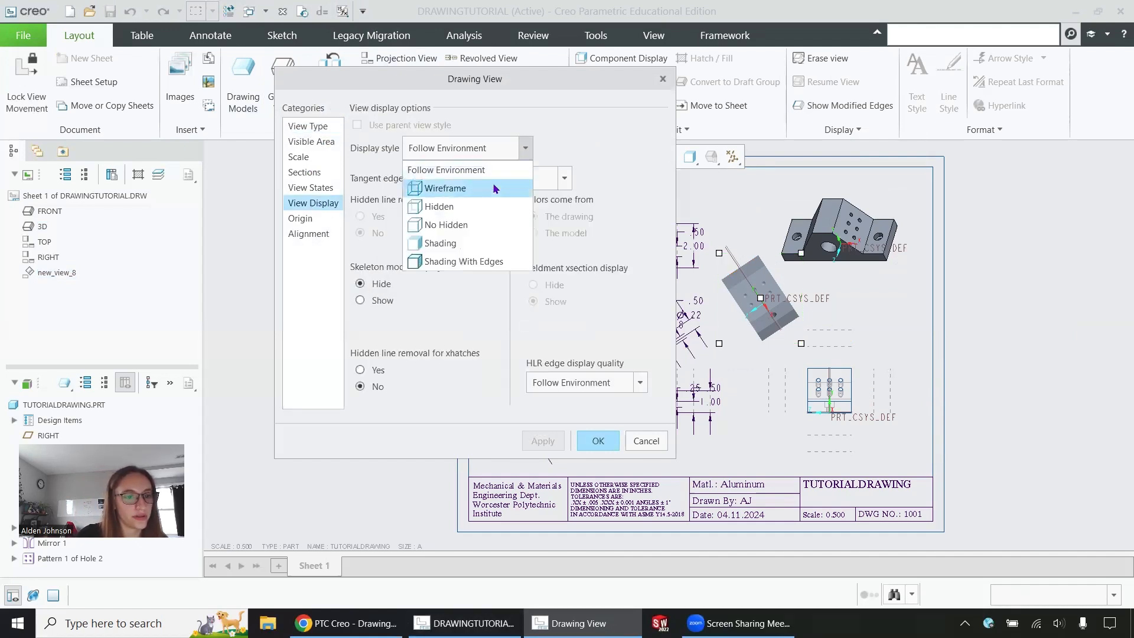
{"action": "left_click", "coordinate": [483, 209]}
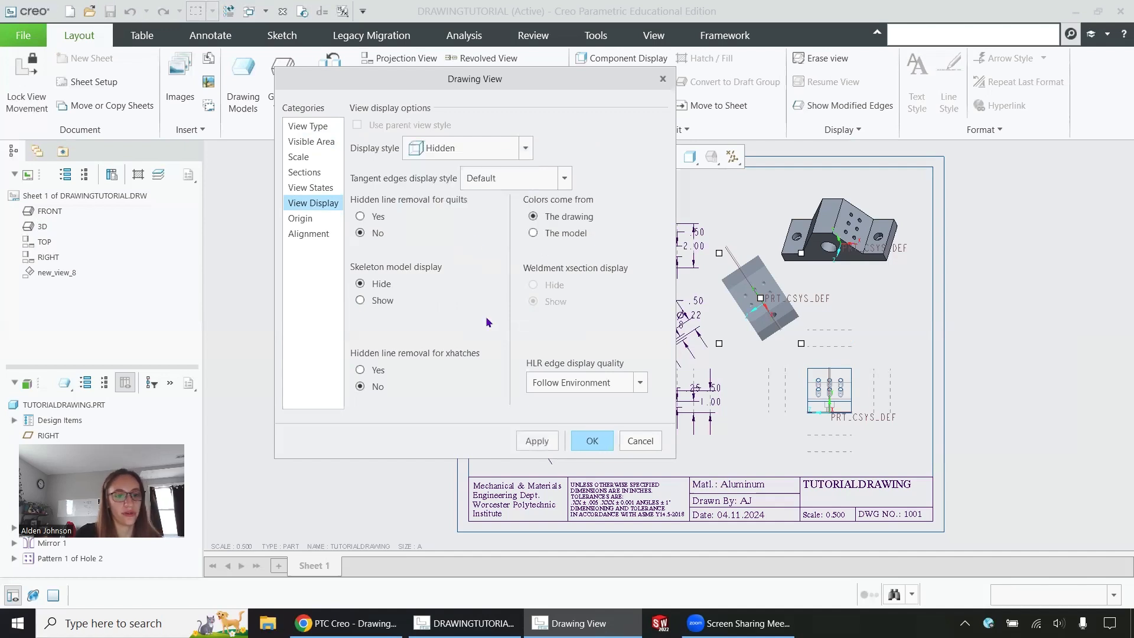
{"action": "left_click", "coordinate": [540, 444]}
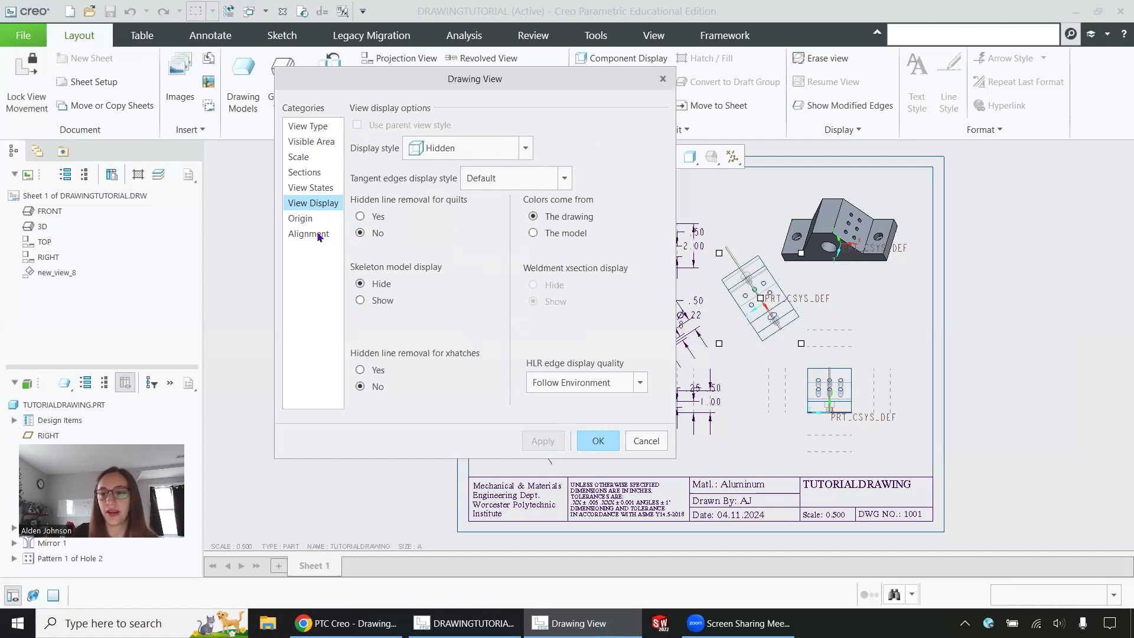
{"action": "left_click", "coordinate": [307, 126]}
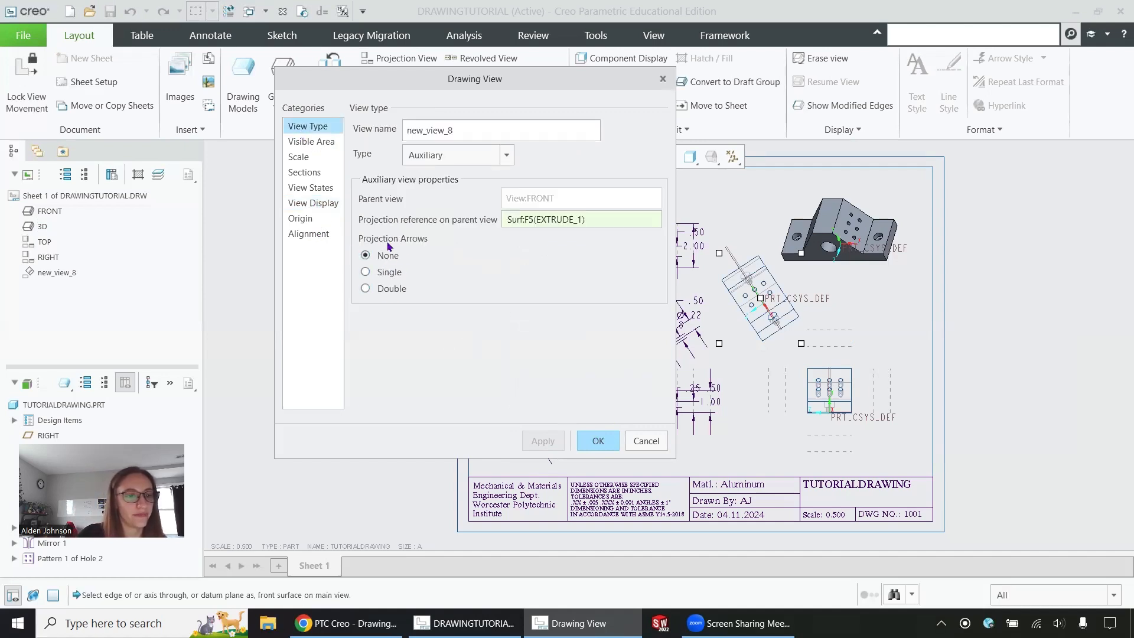
{"action": "left_click", "coordinate": [366, 288]}
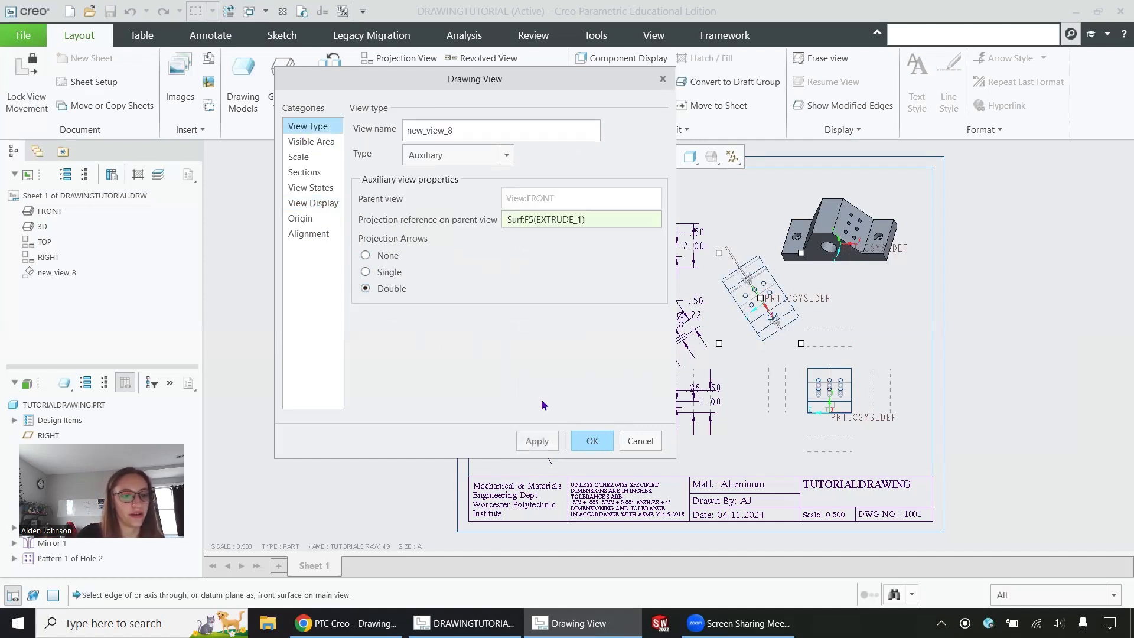
{"action": "left_click", "coordinate": [592, 442]}
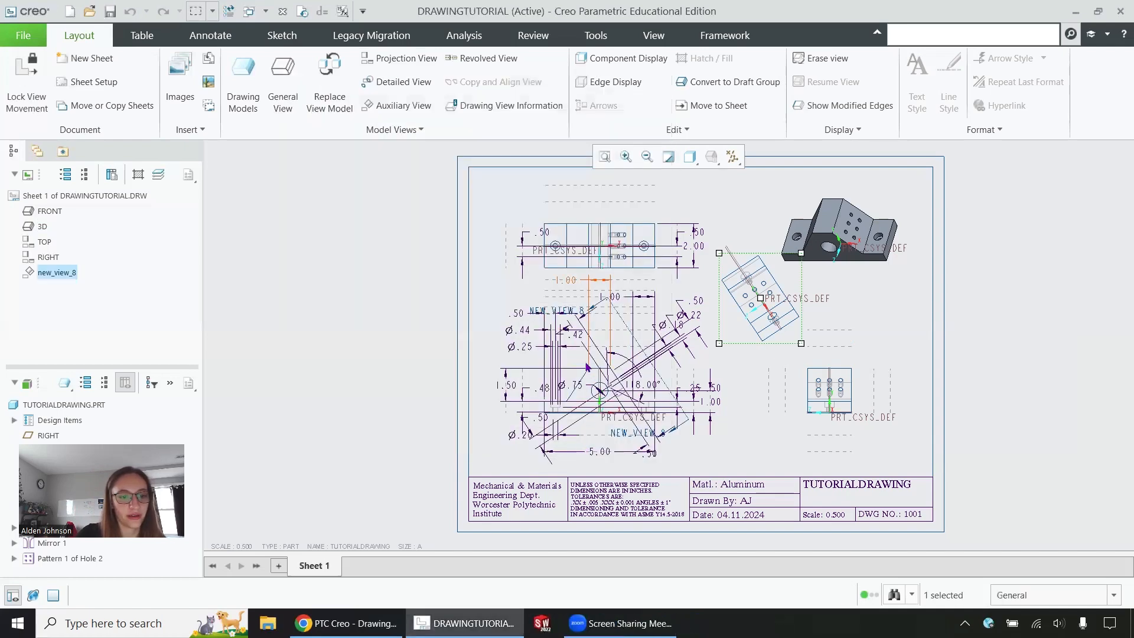
Step: Change the auxiliary view's name to A so its arrows read A, then begin a detail view
{"action": "left_click", "coordinate": [735, 330]}
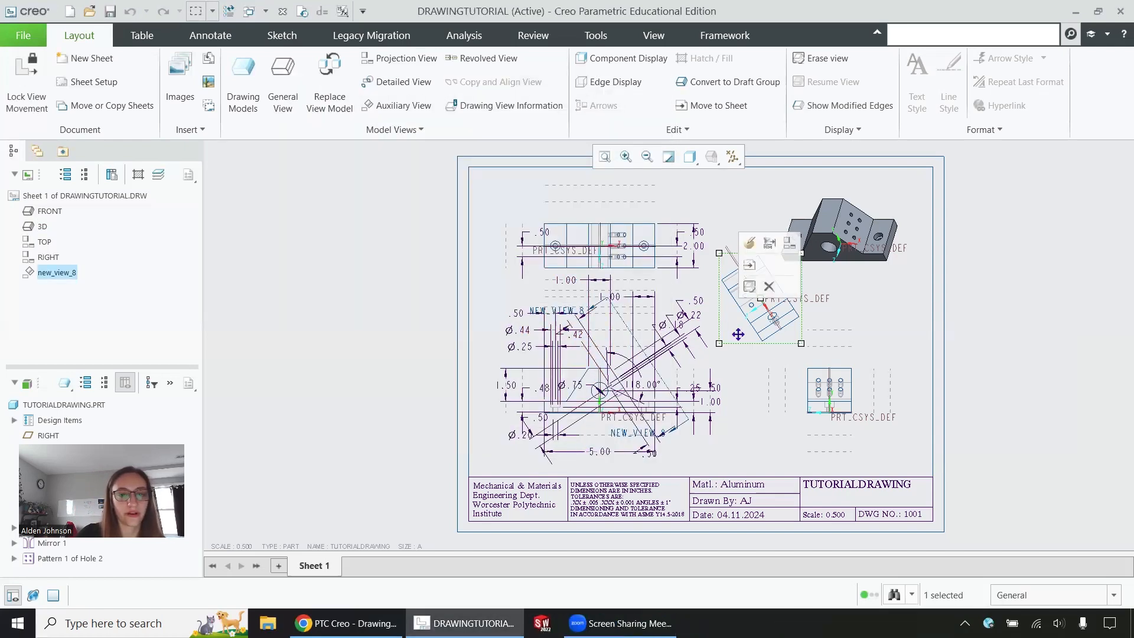
{"action": "left_click", "coordinate": [760, 249]}
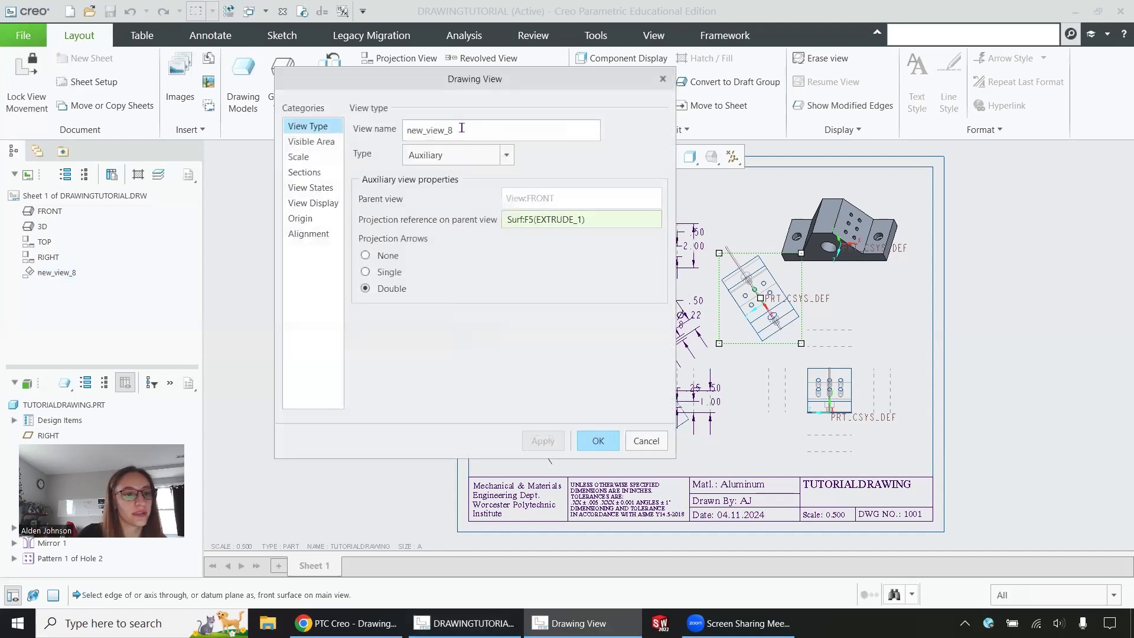
{"action": "type", "text": "A"}
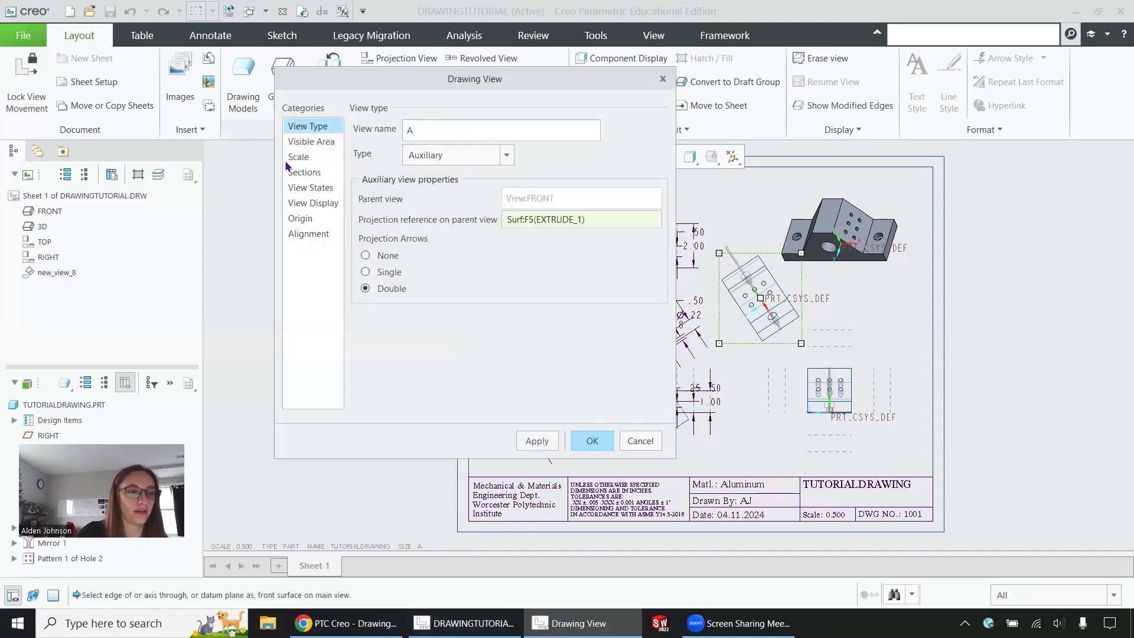
{"action": "left_click", "coordinate": [592, 441]}
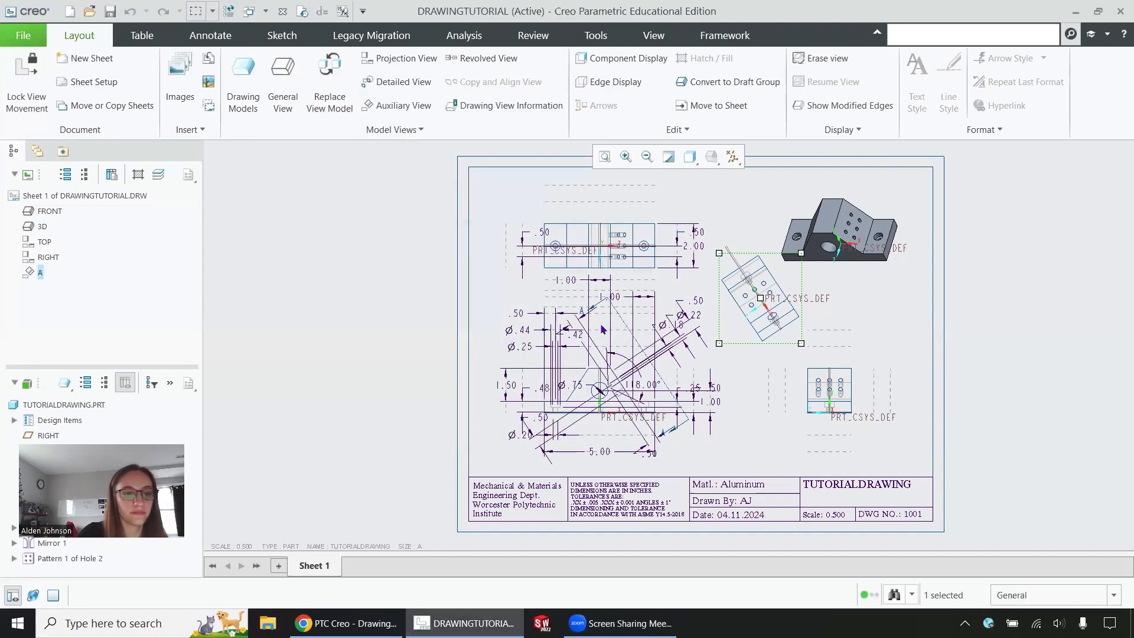
{"action": "scroll", "coordinate": [602, 329], "scroll_direction": "up", "scroll_amount": 6}
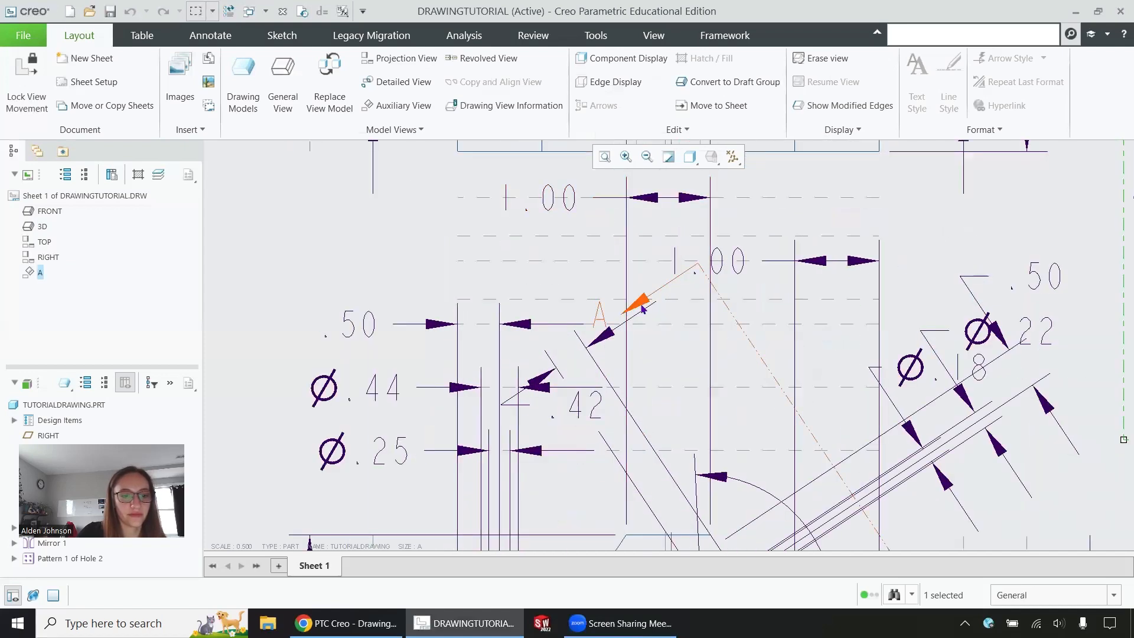
{"action": "scroll", "coordinate": [626, 304], "scroll_direction": "down", "scroll_amount": 7}
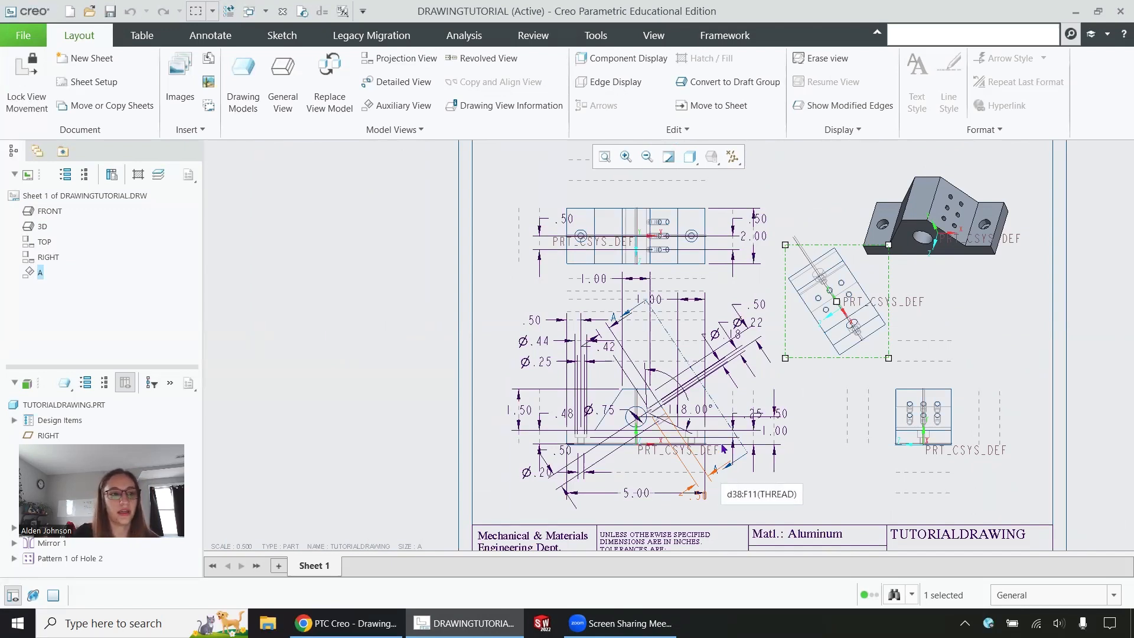
{"action": "left_click", "coordinate": [392, 94]}
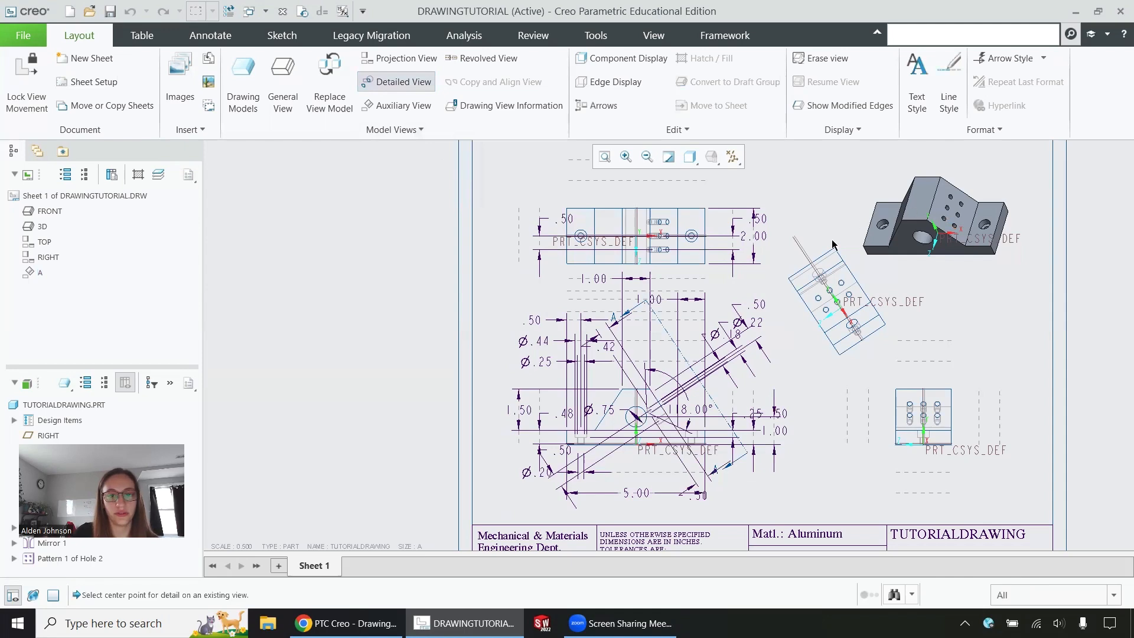
Step: Pick a centre on a hole in view A and sketch a closed spline boundary around it
{"action": "left_click", "coordinate": [843, 287]}
{"action": "scroll", "coordinate": [844, 284], "scroll_direction": "up", "scroll_amount": 6}
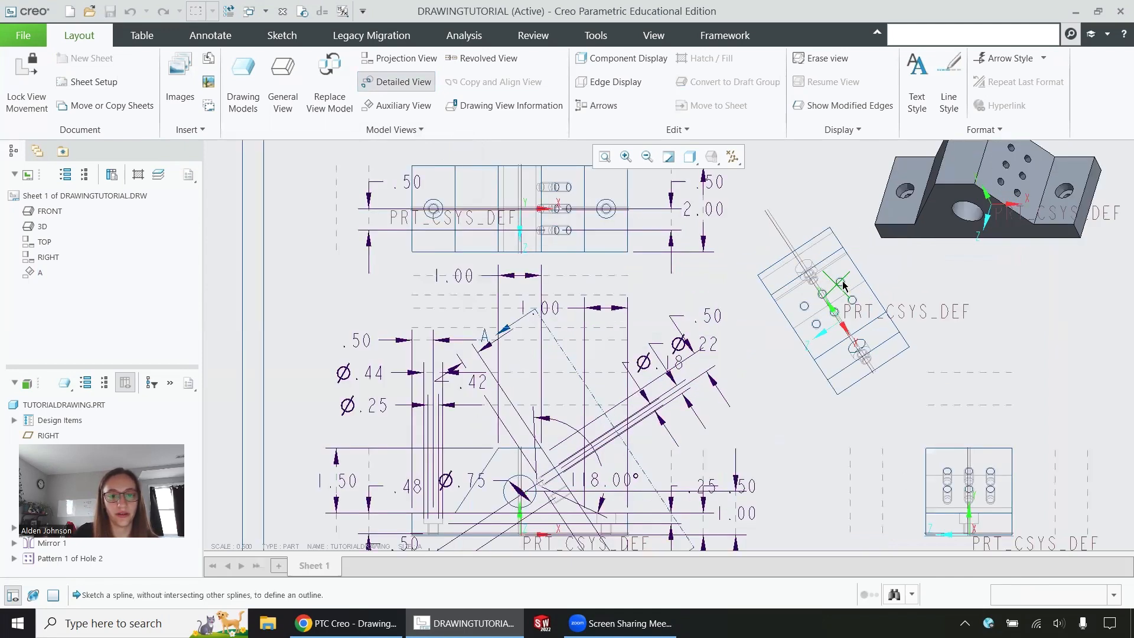
{"action": "left_click", "coordinate": [820, 205]}
{"action": "left_click", "coordinate": [764, 266]}
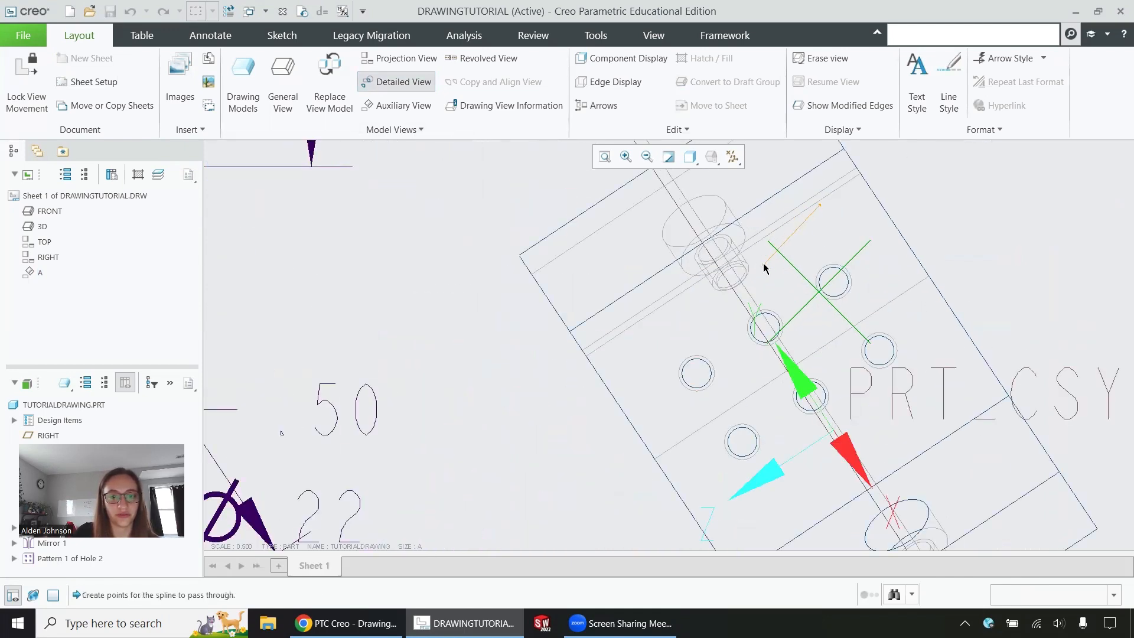
{"action": "left_click", "coordinate": [814, 353]}
{"action": "left_click", "coordinate": [937, 308]}
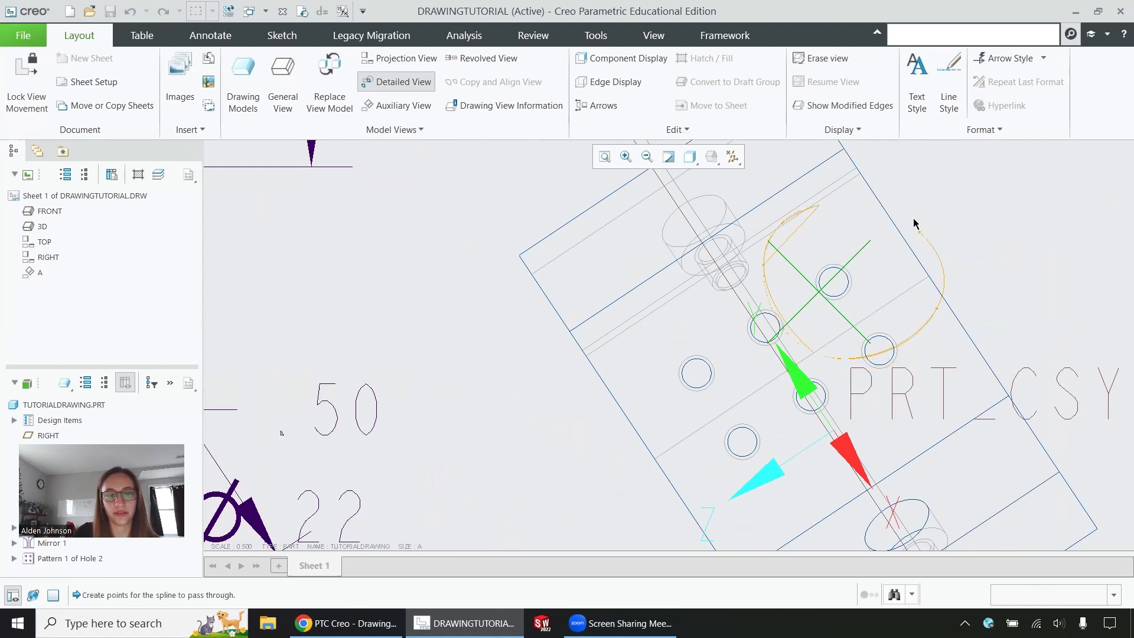
{"action": "left_click", "coordinate": [819, 204]}
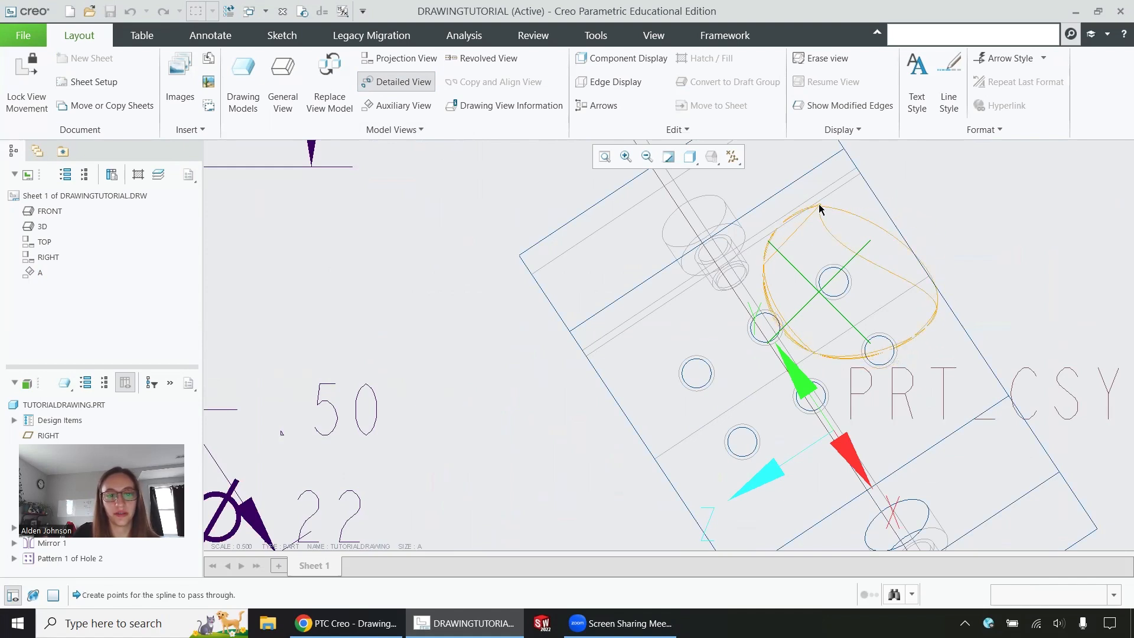
{"action": "middle_click", "coordinate": [822, 213]}
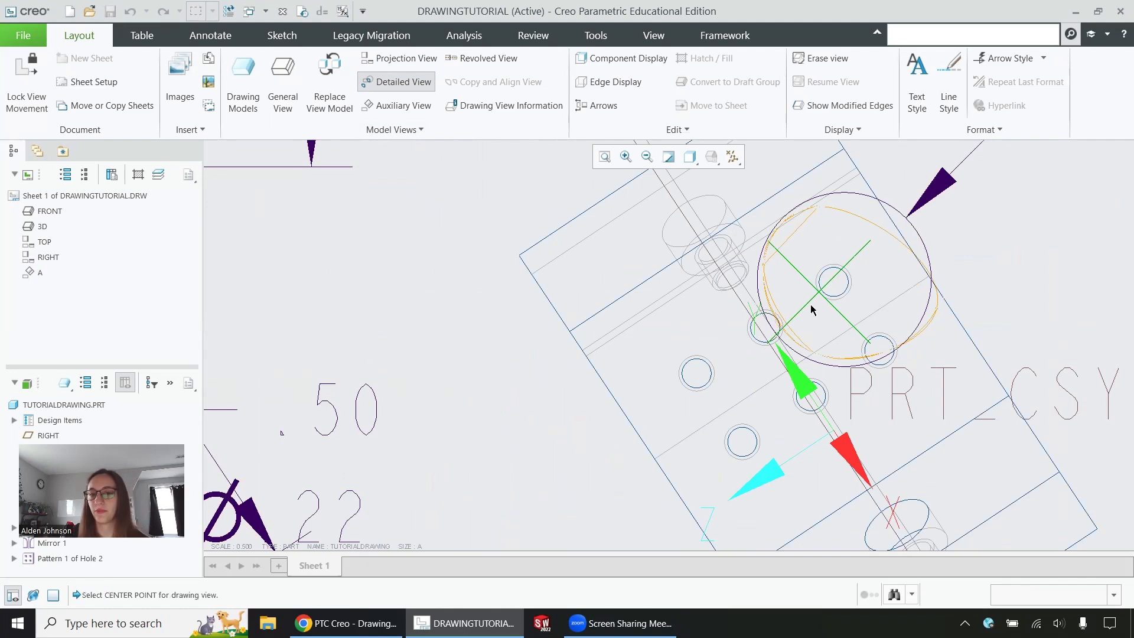
Step: Place detail view B near the top of the sheet
{"action": "scroll", "coordinate": [791, 328], "scroll_direction": "down", "scroll_amount": 5}
{"action": "scroll", "coordinate": [783, 319], "scroll_direction": "down", "scroll_amount": 5}
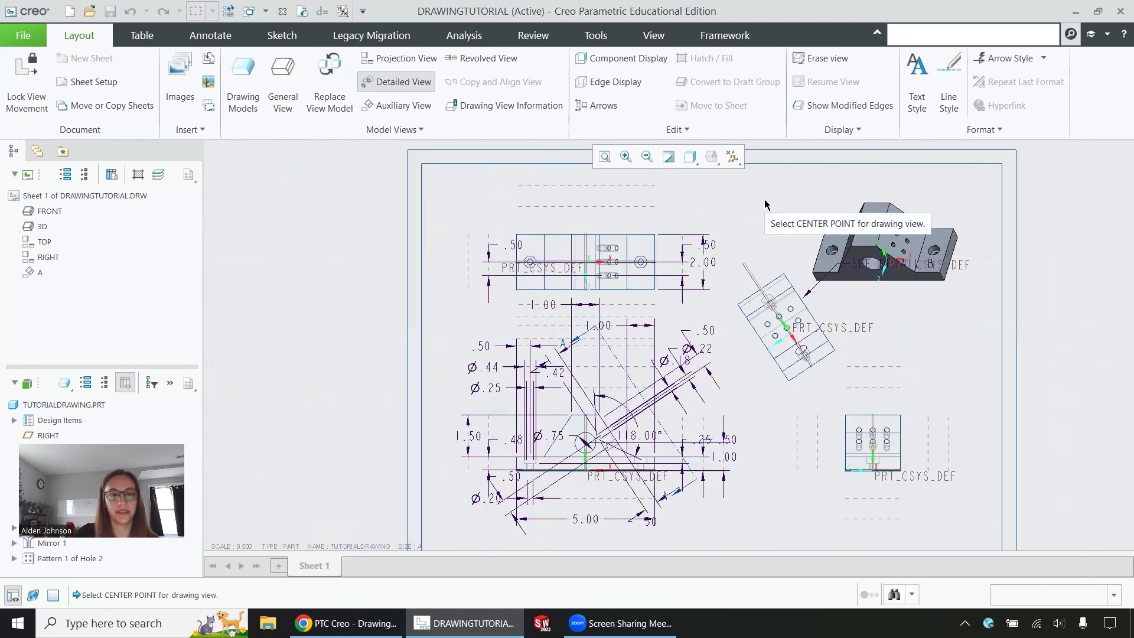
{"action": "left_click", "coordinate": [765, 204]}
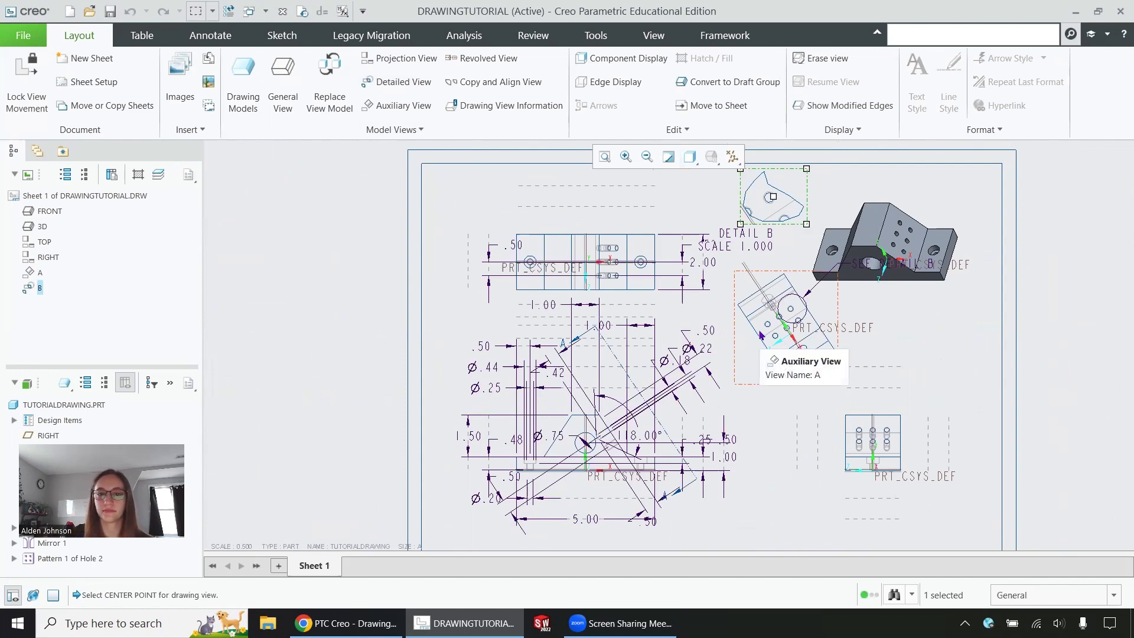
{"action": "scroll", "coordinate": [772, 191], "scroll_direction": "down", "scroll_amount": 3}
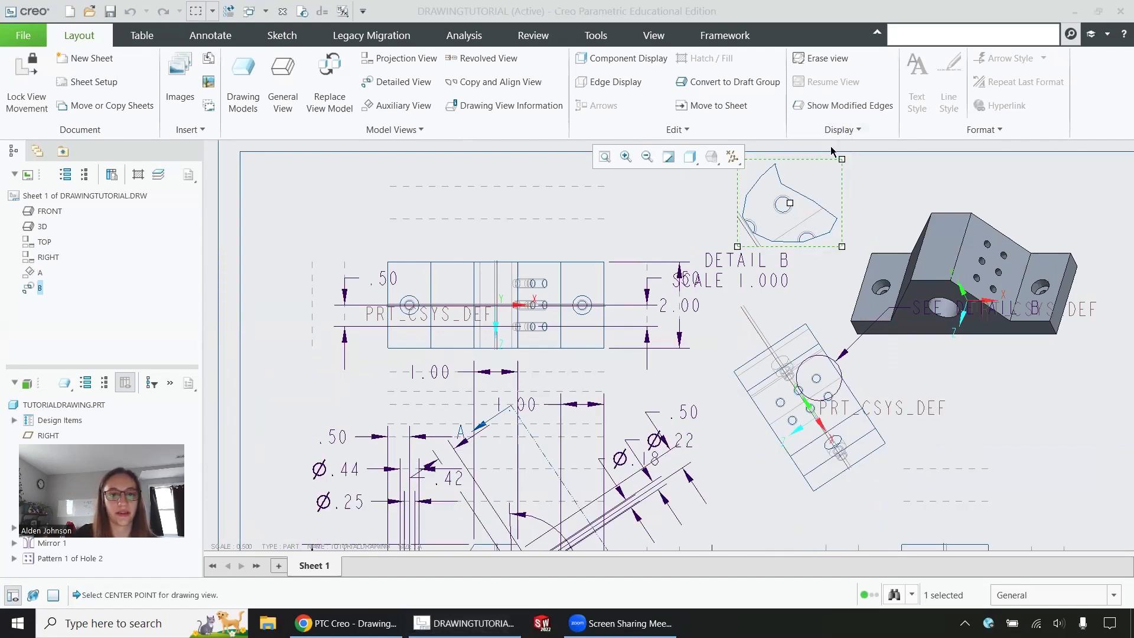
{"action": "left_click", "coordinate": [297, 157]}
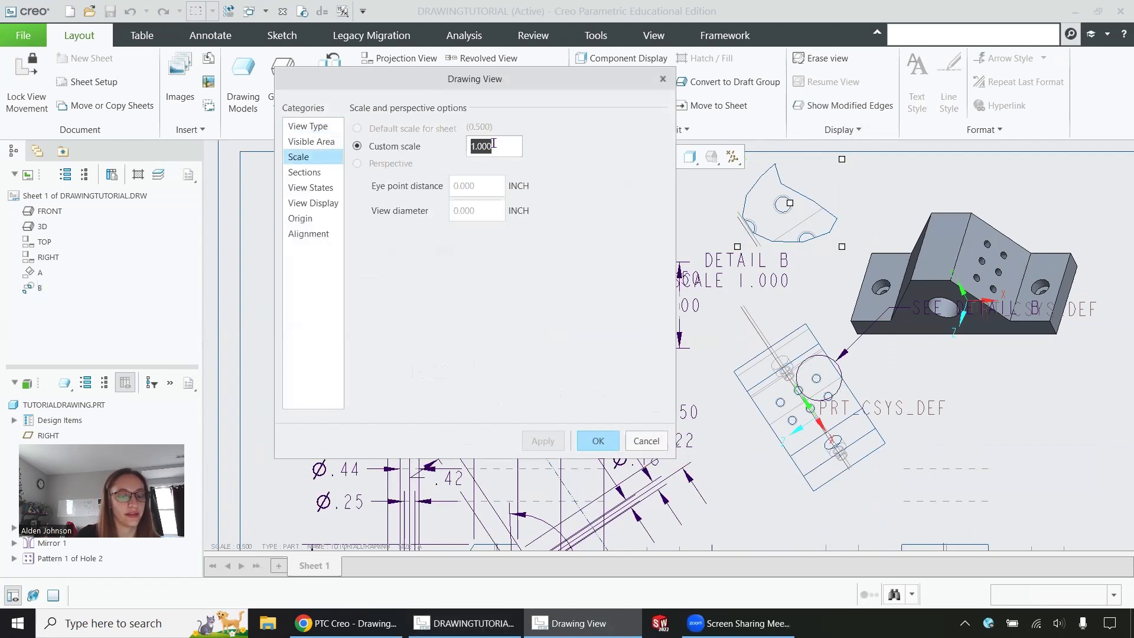
{"action": "type", "text": "1.5"}
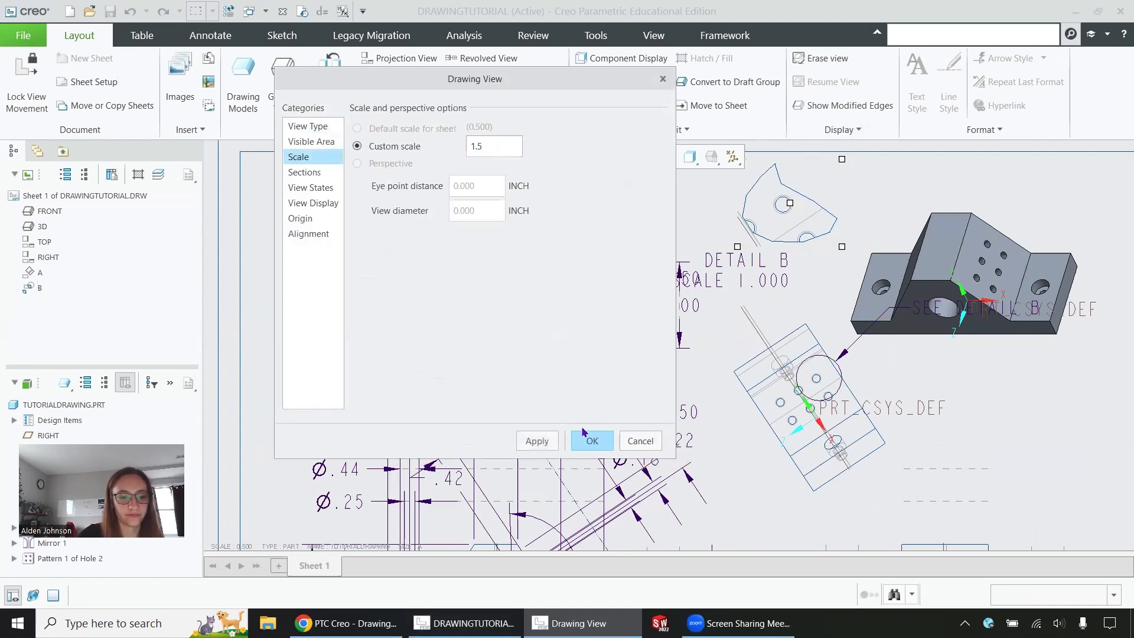
{"action": "left_click", "coordinate": [588, 440]}
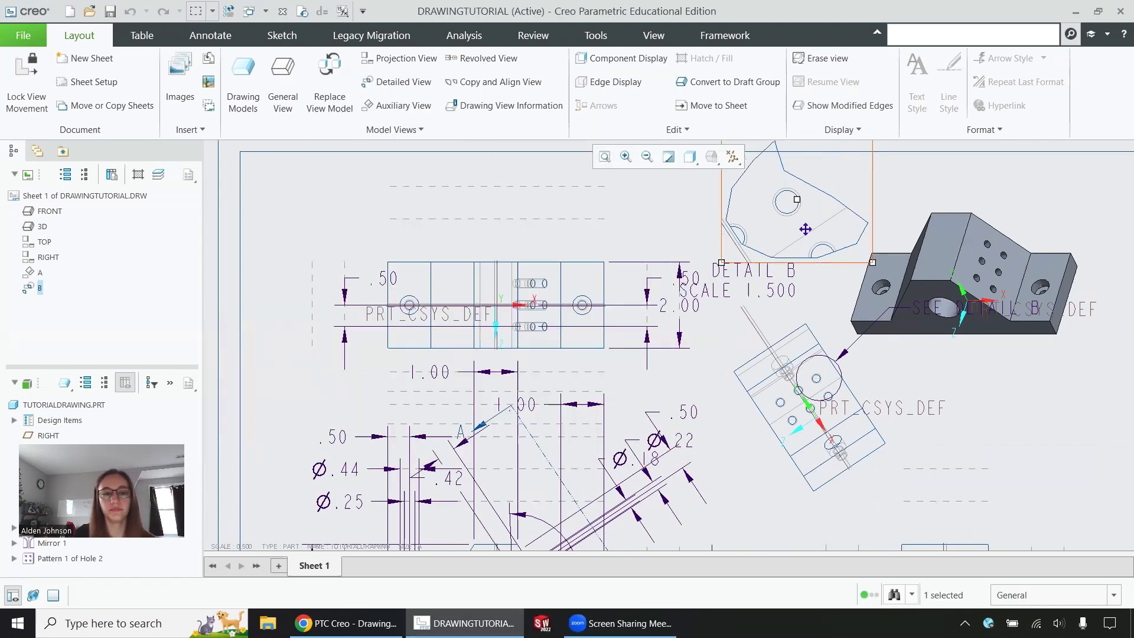
{"action": "left_click_drag", "start_coordinate": [805, 229], "coordinate": [802, 266]}
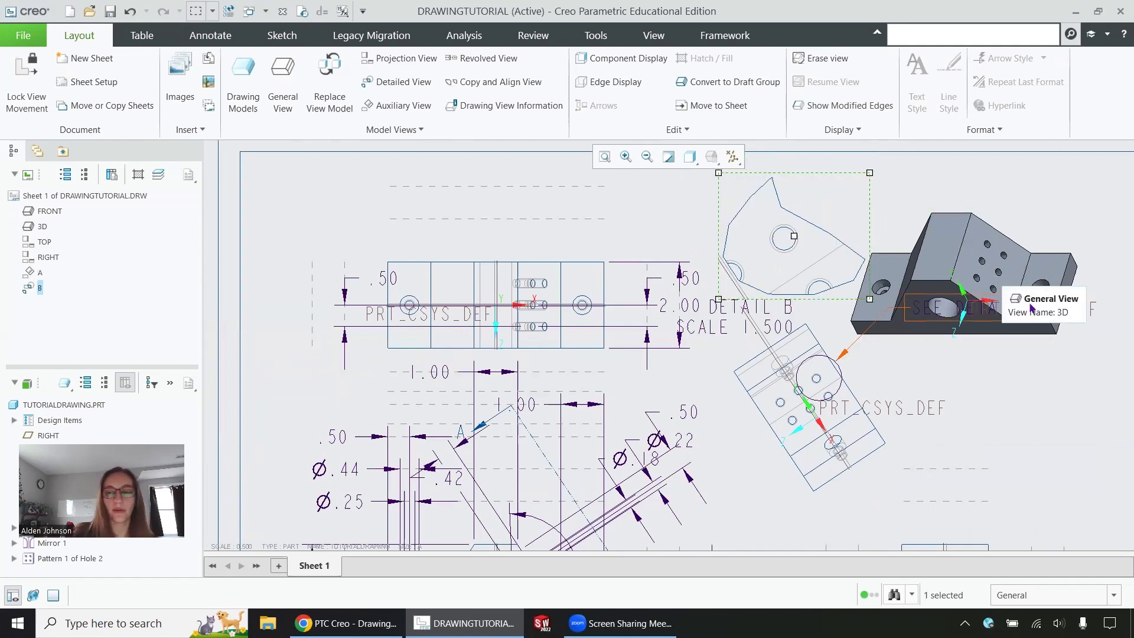
{"action": "scroll", "coordinate": [704, 313], "scroll_direction": "down", "scroll_amount": 3}
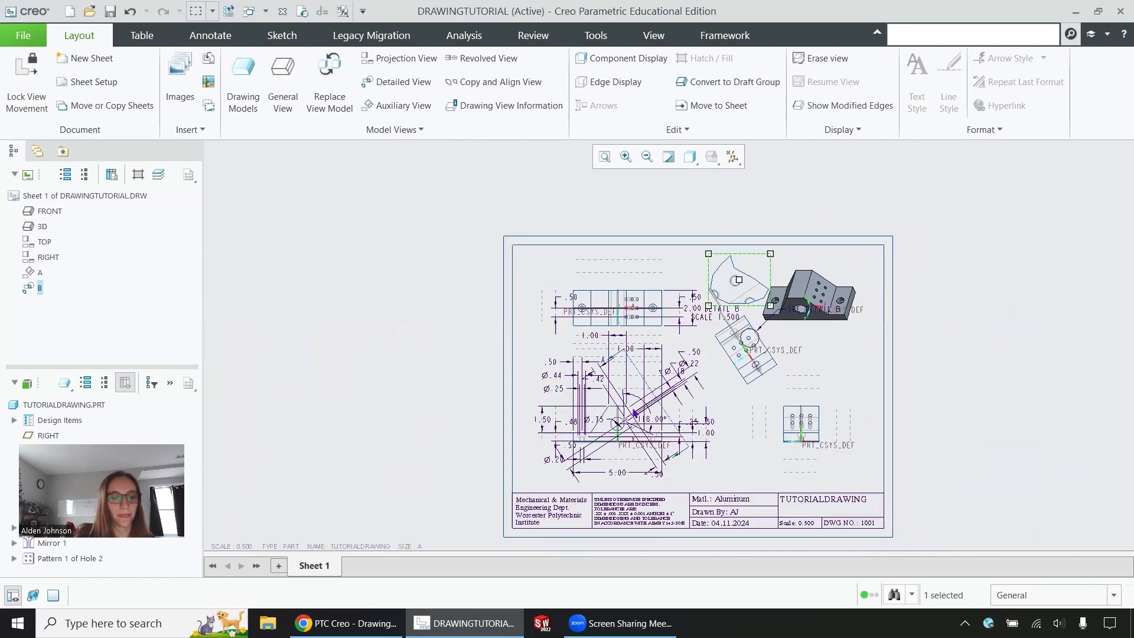
{"action": "scroll", "coordinate": [614, 454], "scroll_direction": "up", "scroll_amount": 2}
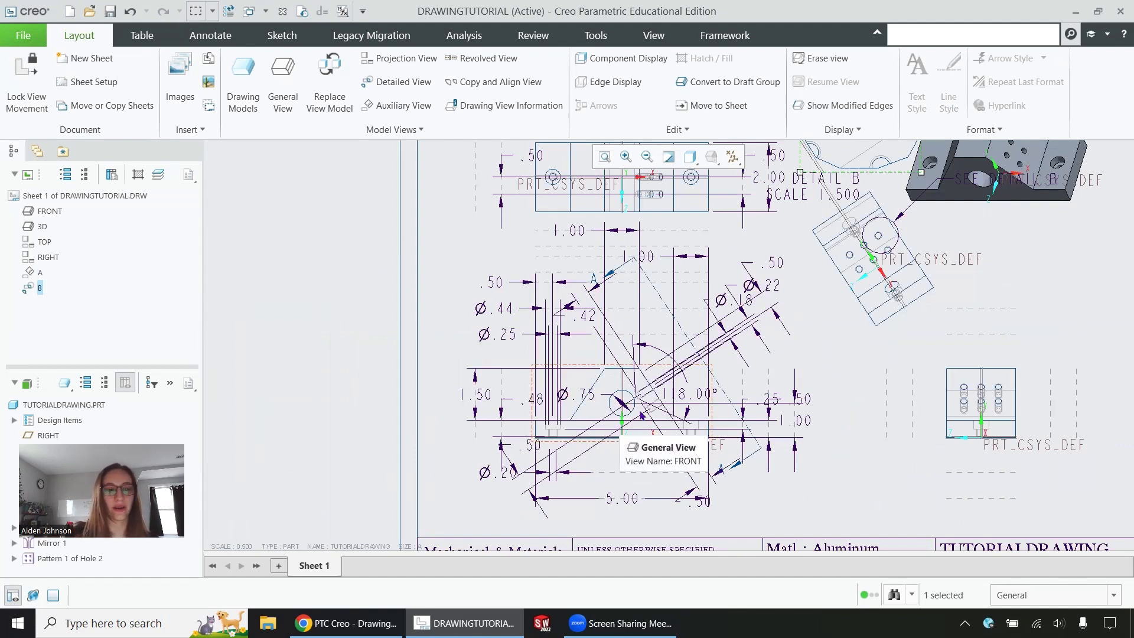
Step: In the front view's properties, create a new planar single 2D cross-section named B
{"action": "left_click", "coordinate": [645, 380]}
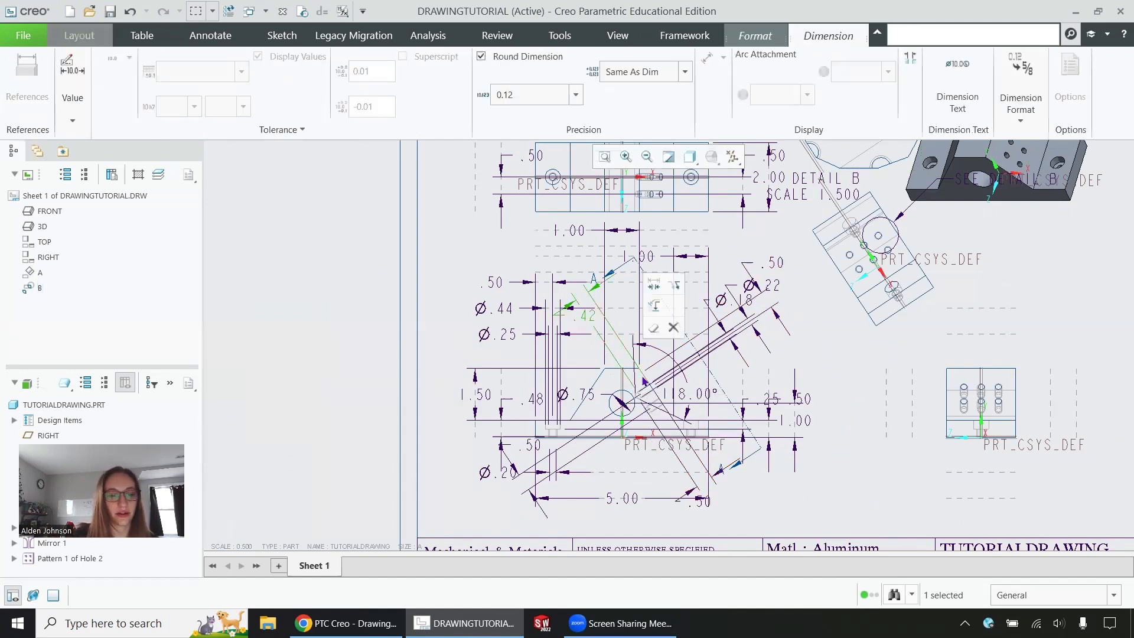
{"action": "double_click", "coordinate": [602, 388]}
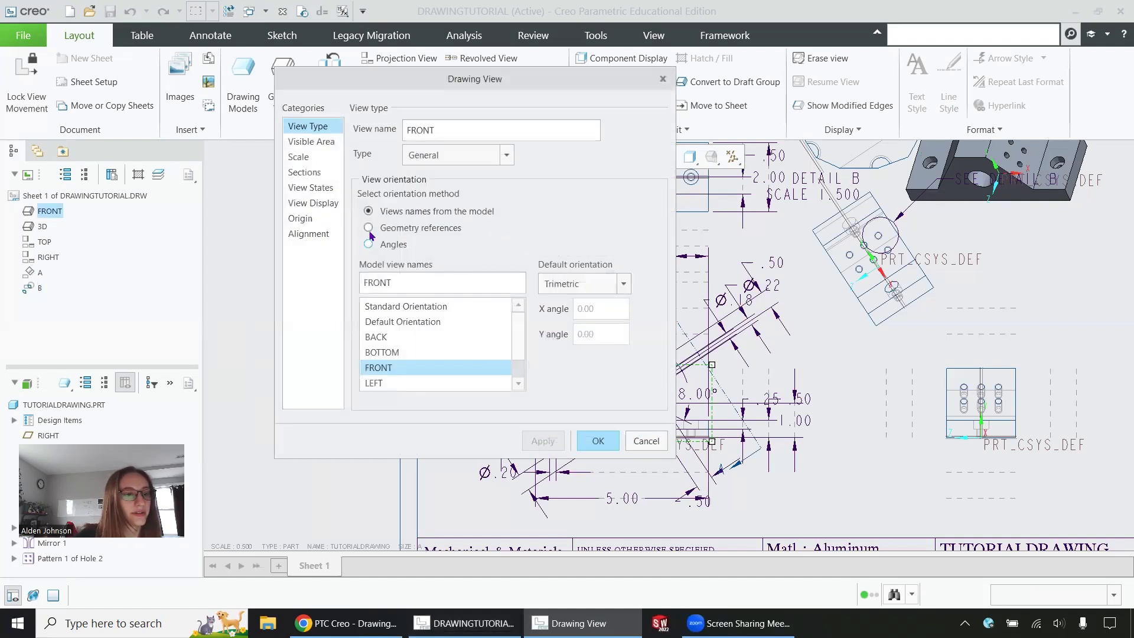
{"action": "left_click", "coordinate": [315, 172]}
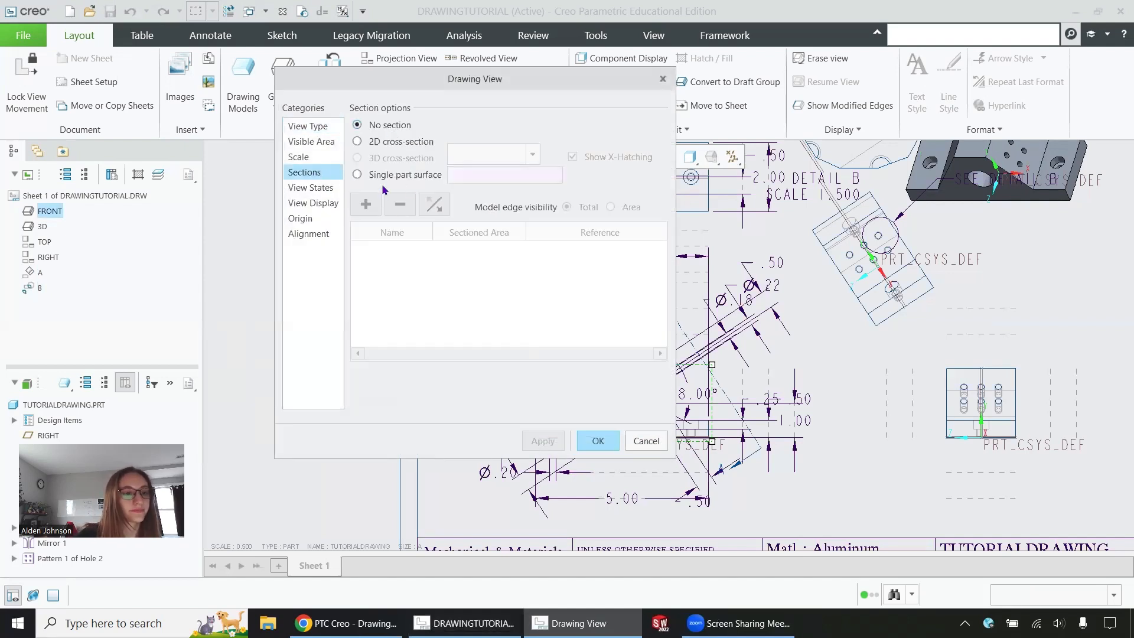
{"action": "left_click", "coordinate": [358, 142]}
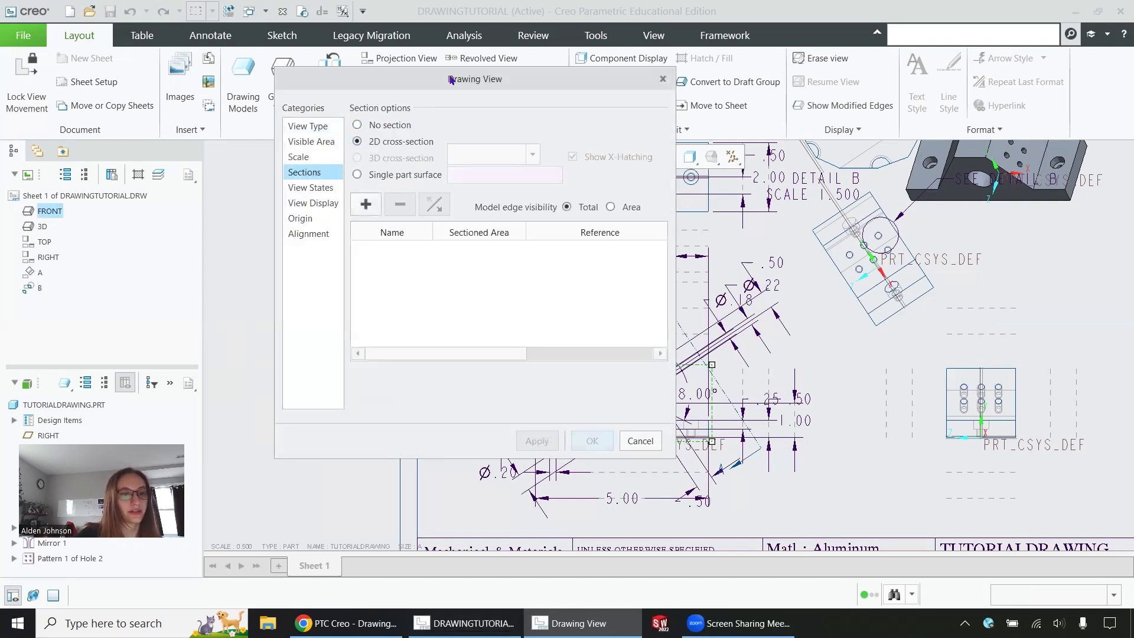
{"action": "left_click_drag", "start_coordinate": [451, 80], "coordinate": [827, 125]}
{"action": "left_click", "coordinate": [742, 249]}
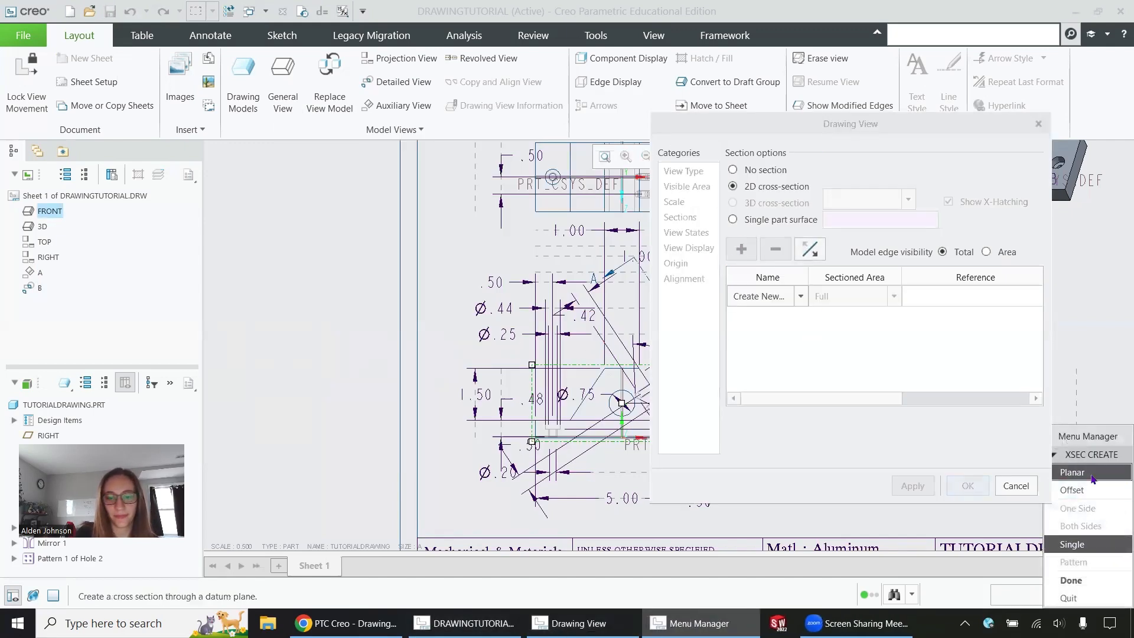
{"action": "left_click", "coordinate": [1071, 580]}
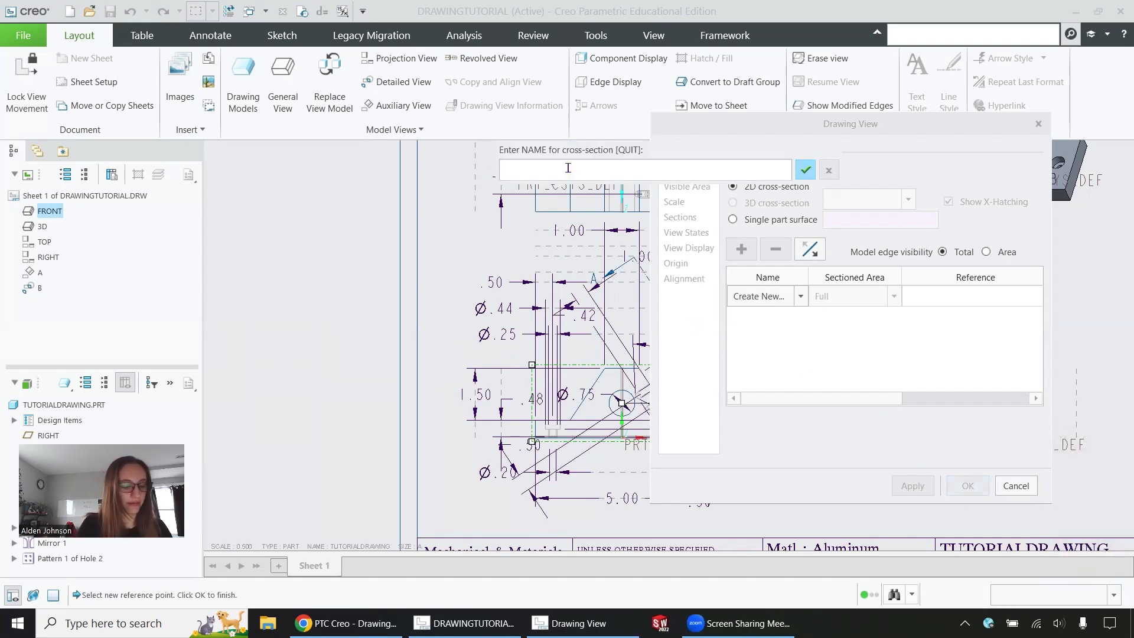
{"action": "left_click", "coordinate": [811, 173]}
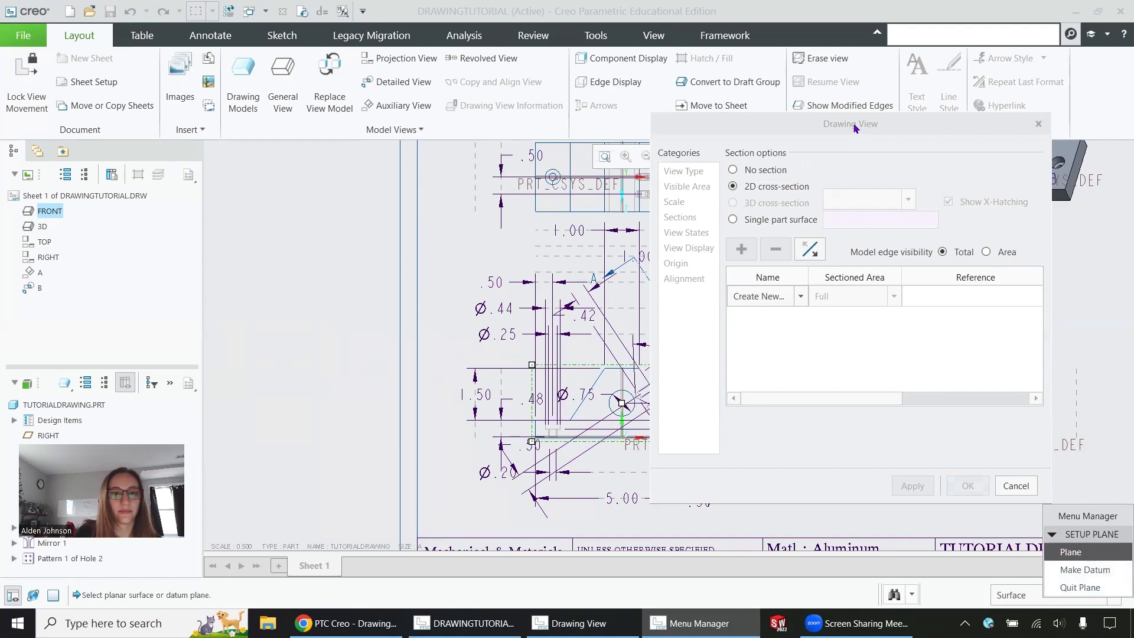
Step: Cut section B through the datum plane, show its arrows on the top view, and apply
{"action": "left_click_drag", "start_coordinate": [855, 127], "coordinate": [946, 129]}
{"action": "scroll", "coordinate": [408, 270], "scroll_direction": "up", "scroll_amount": 3}
{"action": "scroll", "coordinate": [557, 230], "scroll_direction": "down", "scroll_amount": 4}
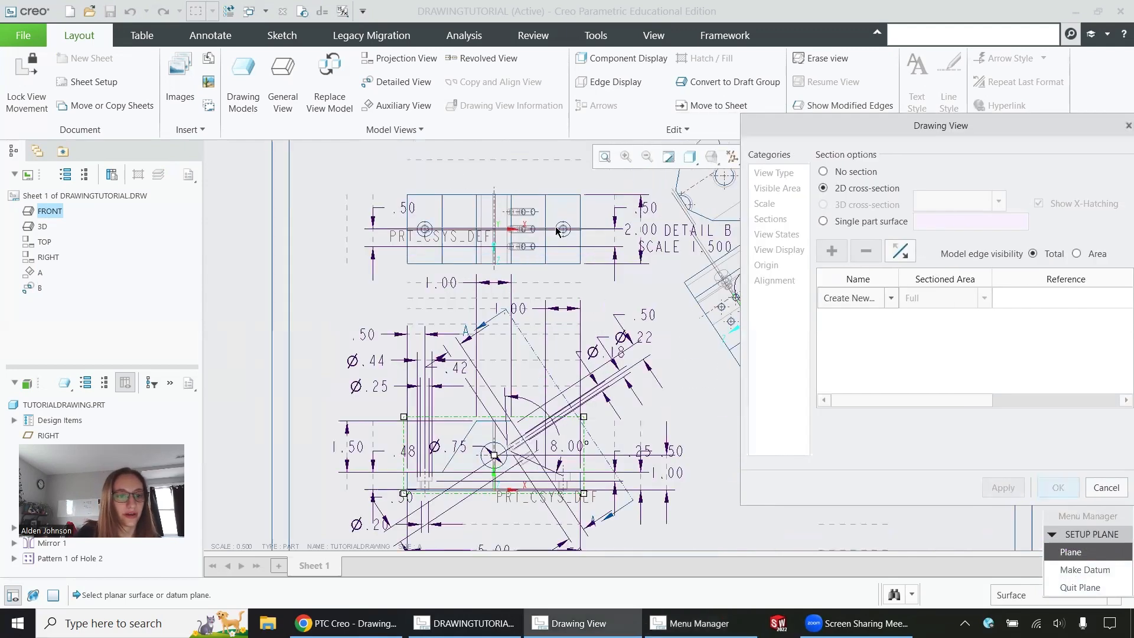
{"action": "left_click", "coordinate": [559, 236]}
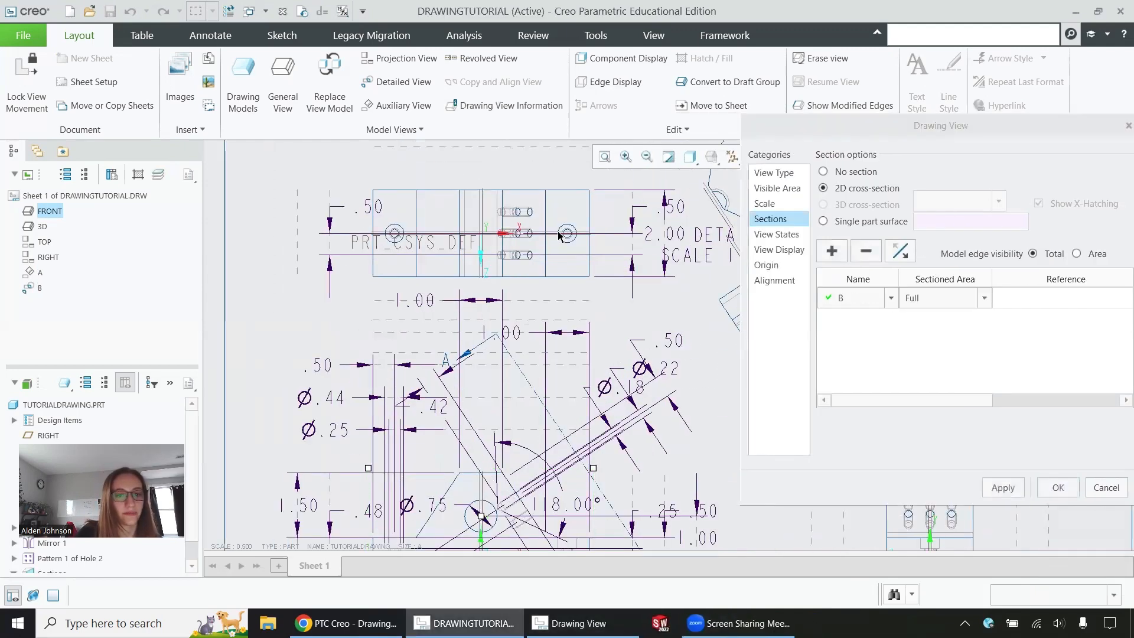
{"action": "left_click_drag", "start_coordinate": [895, 400], "coordinate": [1055, 398]}
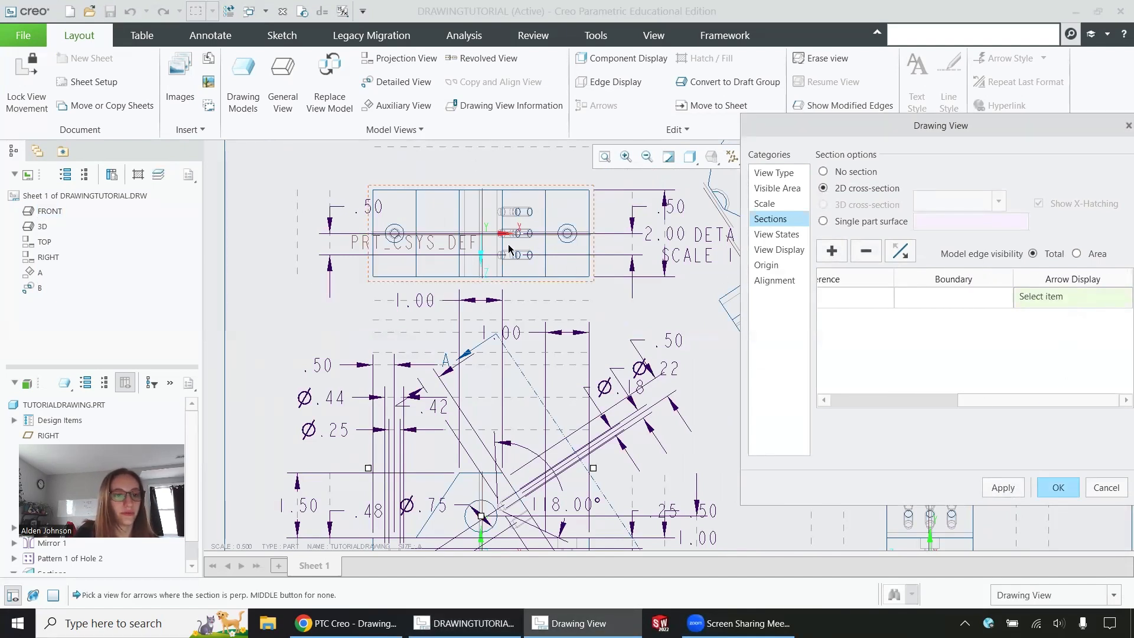
{"action": "left_click", "coordinate": [521, 192]}
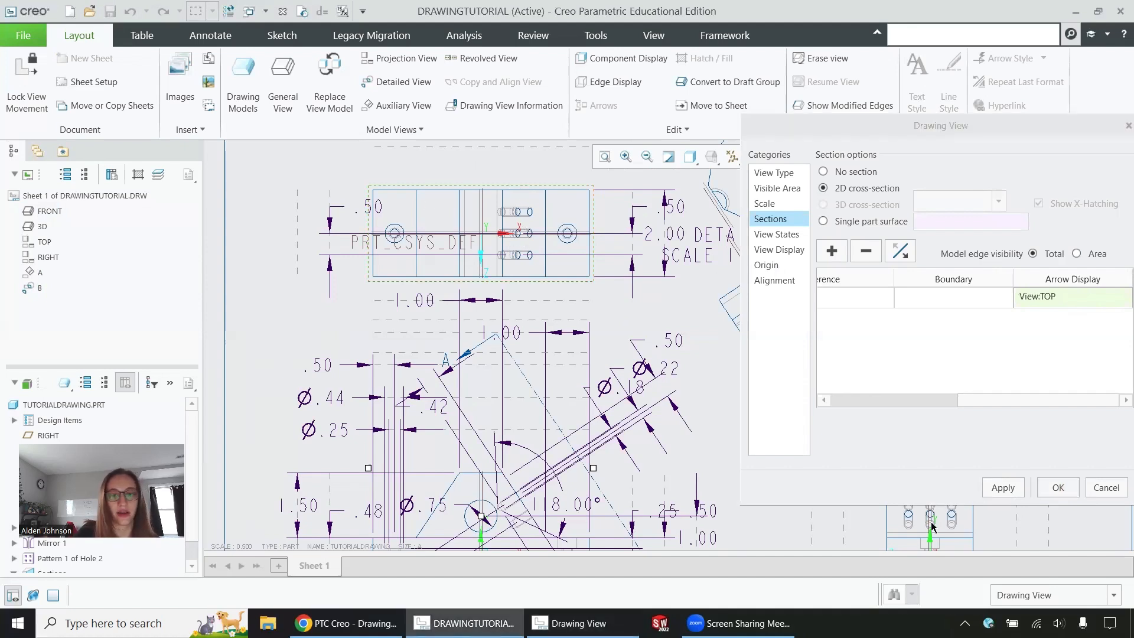
{"action": "left_click", "coordinate": [1058, 487]}
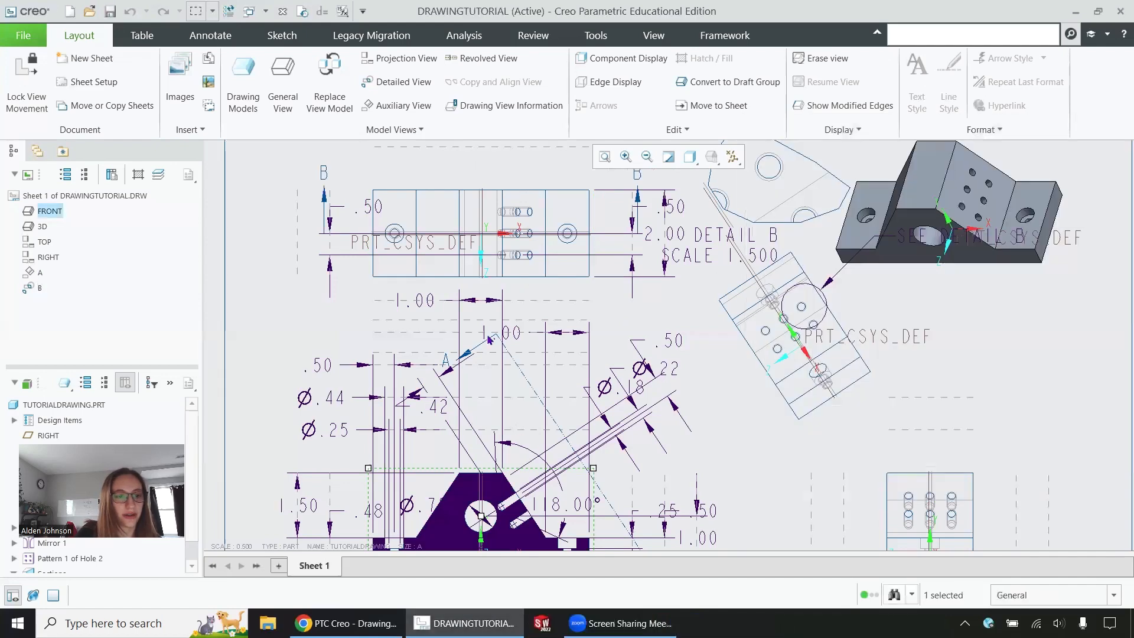
Step: Zoom around to inspect section B-B, then switch to the Table tools
{"action": "scroll", "coordinate": [549, 287], "scroll_direction": "down", "scroll_amount": 2}
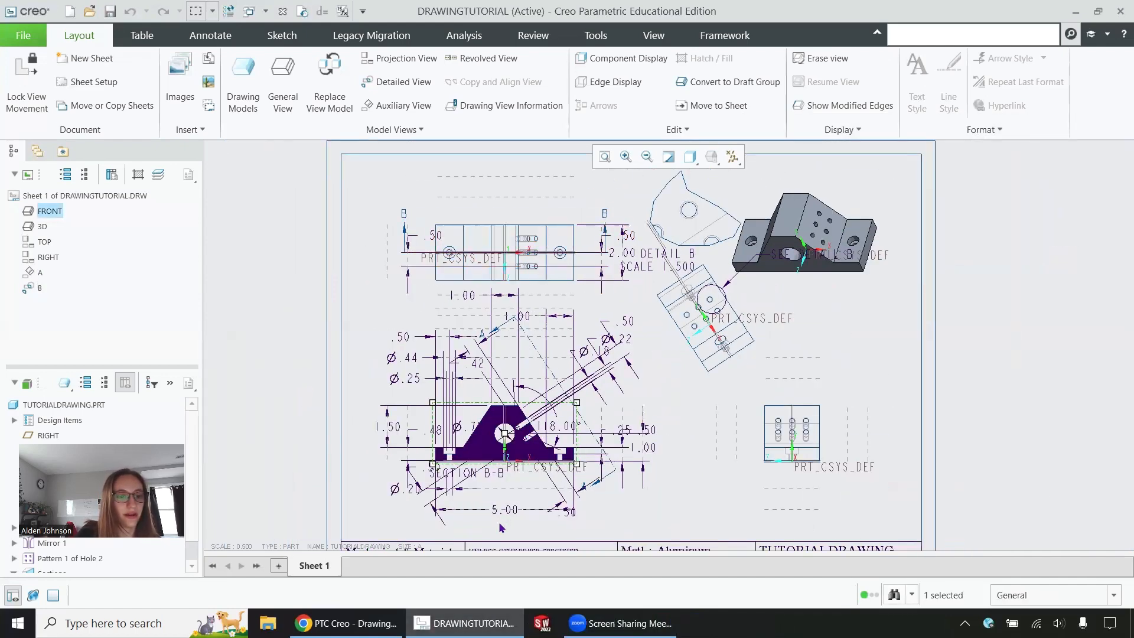
{"action": "scroll", "coordinate": [503, 502], "scroll_direction": "up", "scroll_amount": 2}
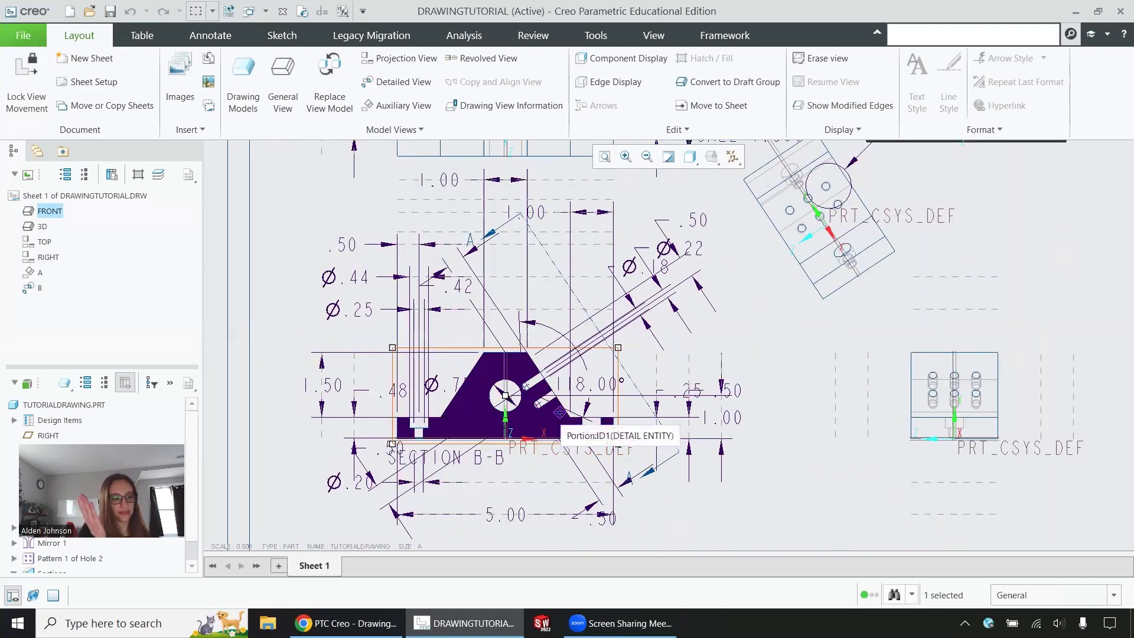
{"action": "scroll", "coordinate": [507, 391], "scroll_direction": "up", "scroll_amount": 6}
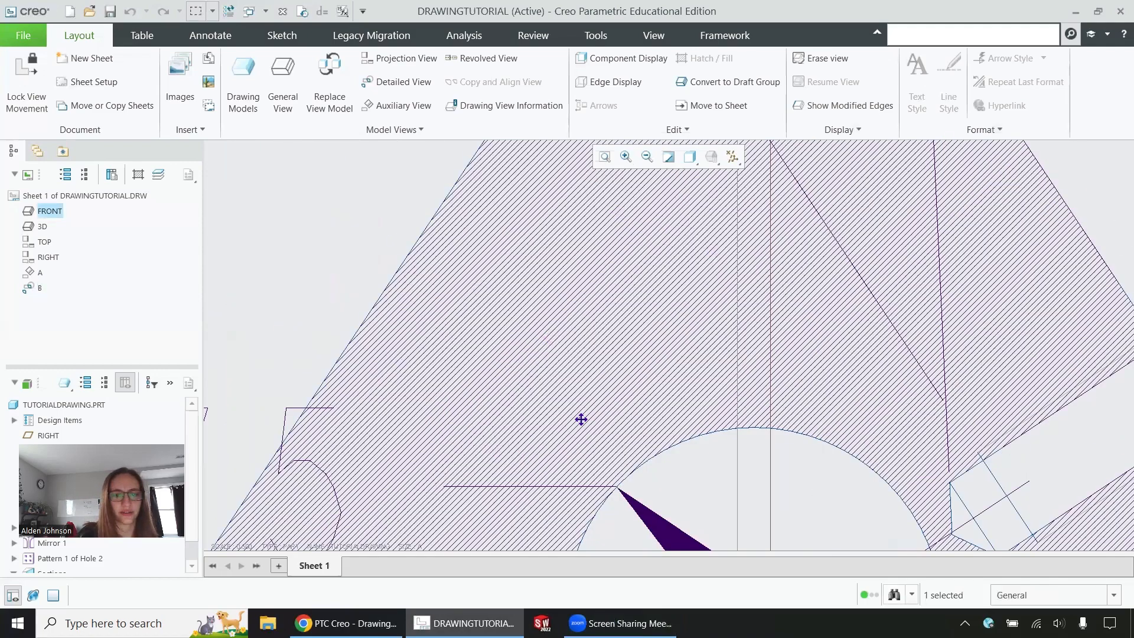
{"action": "scroll", "coordinate": [490, 413], "scroll_direction": "down", "scroll_amount": 2}
{"action": "scroll", "coordinate": [503, 460], "scroll_direction": "down", "scroll_amount": 3}
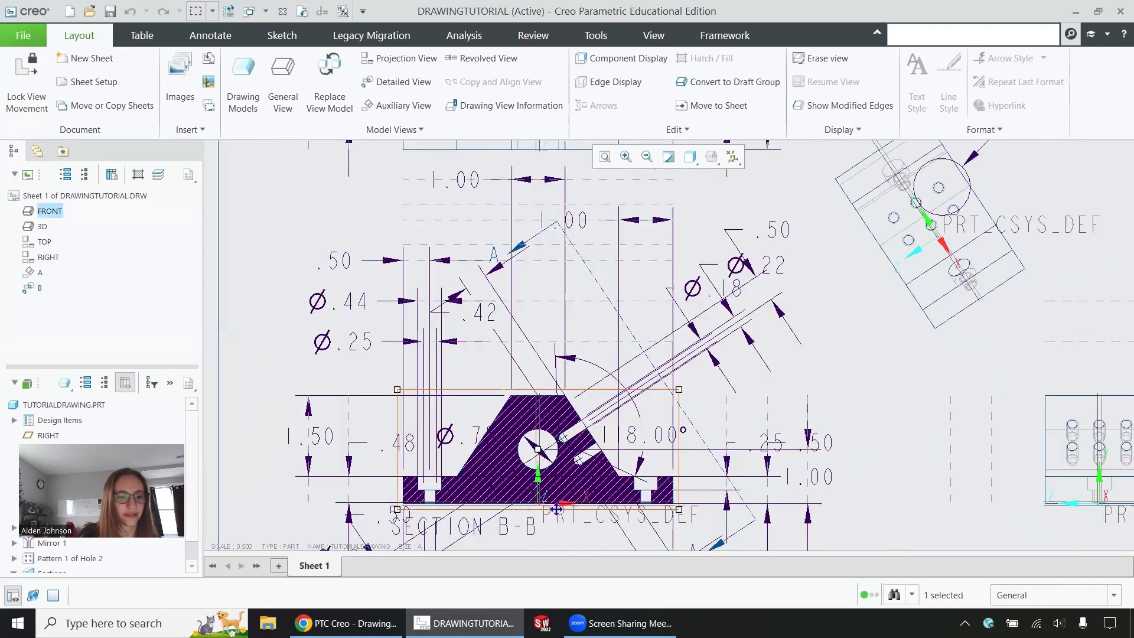
{"action": "scroll", "coordinate": [762, 417], "scroll_direction": "down", "scroll_amount": 2}
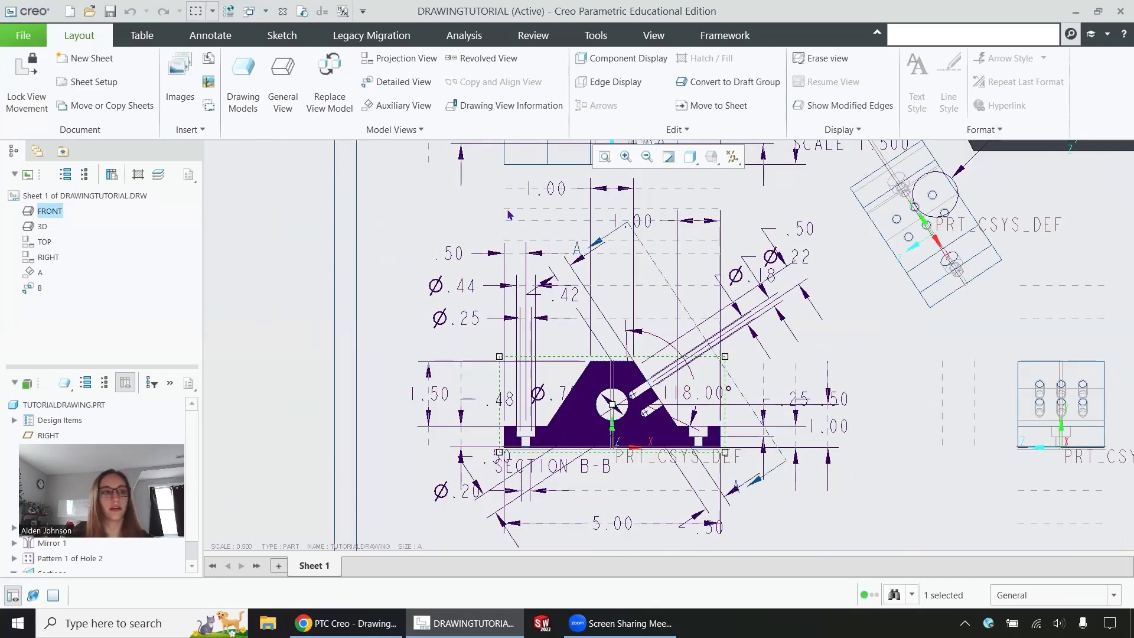
{"action": "left_click", "coordinate": [143, 36]}
{"action": "scroll", "coordinate": [653, 320], "scroll_direction": "down", "scroll_amount": 1}
{"action": "scroll", "coordinate": [655, 334], "scroll_direction": "down", "scroll_amount": 2}
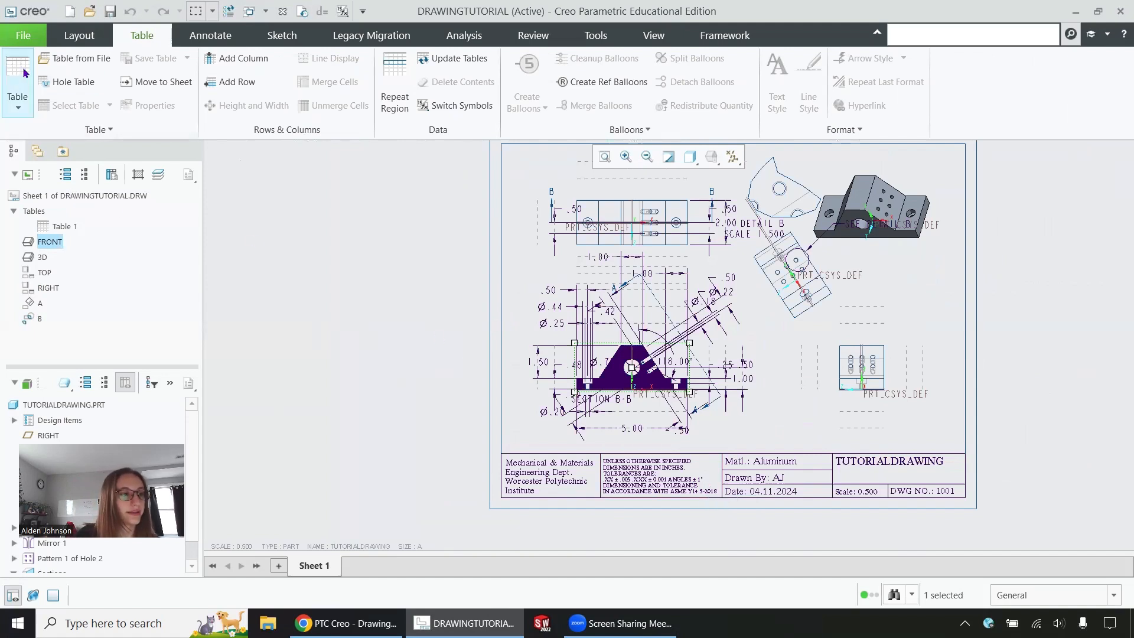
Step: Insert an empty 4-column, 3-row table at the sheet's top right, then switch to Annotate
{"action": "left_click", "coordinate": [18, 87]}
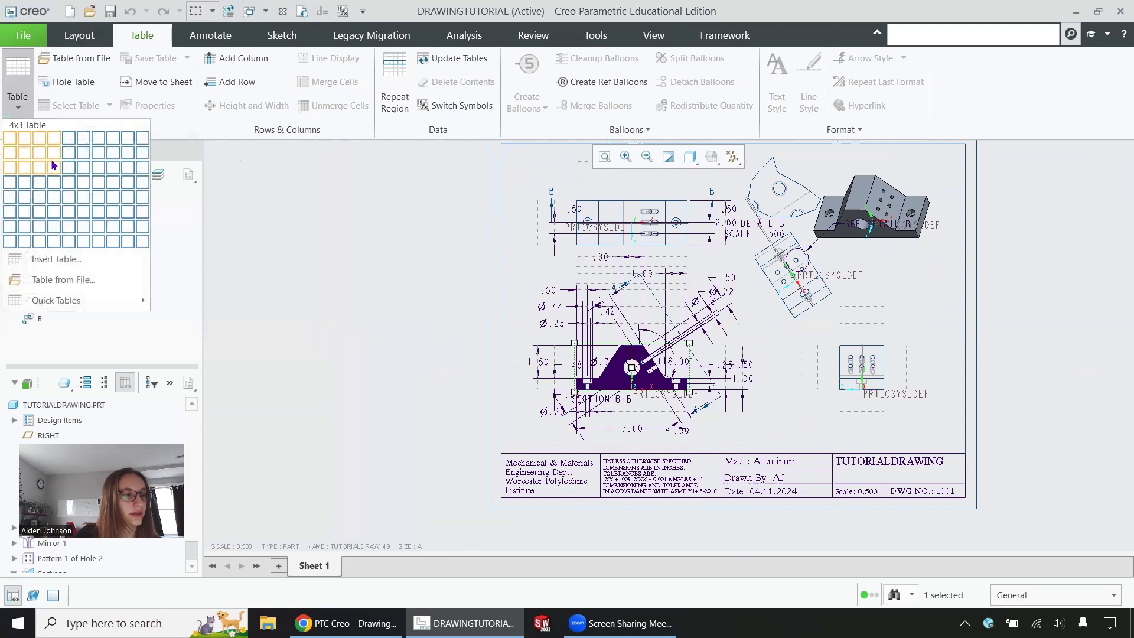
{"action": "left_click", "coordinate": [58, 161]}
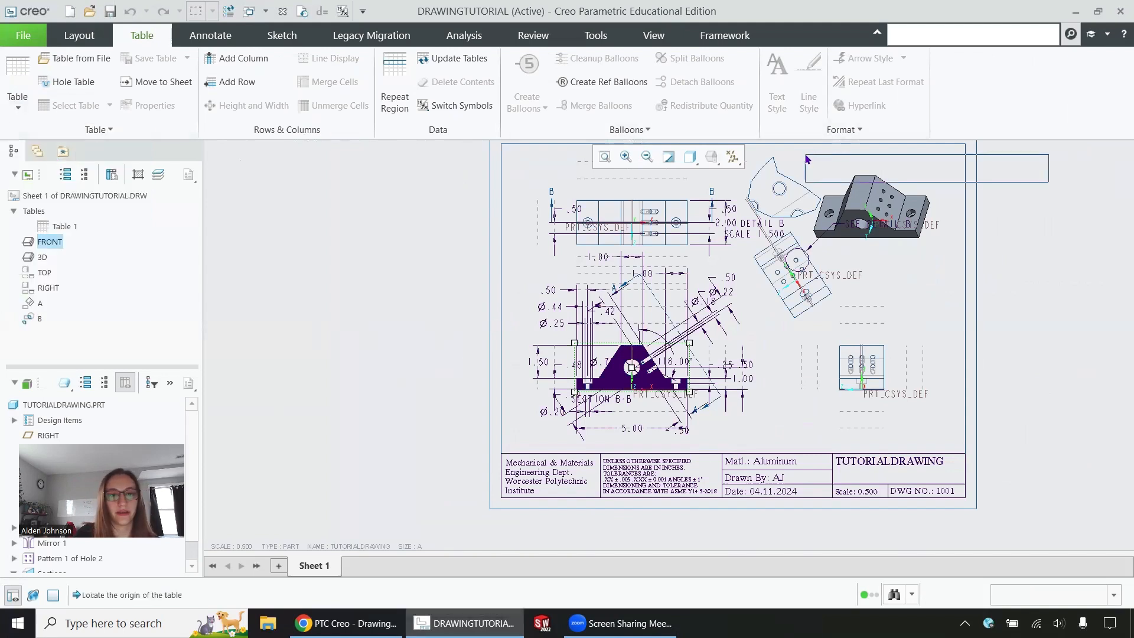
{"action": "left_click", "coordinate": [749, 151]}
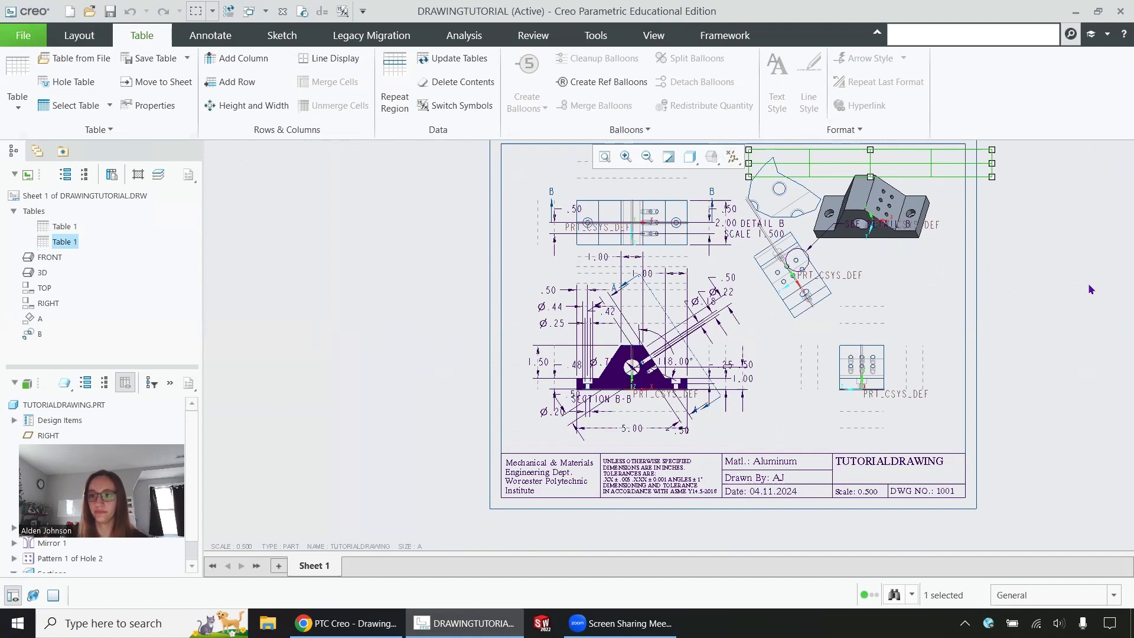
{"action": "left_click", "coordinate": [209, 36]}
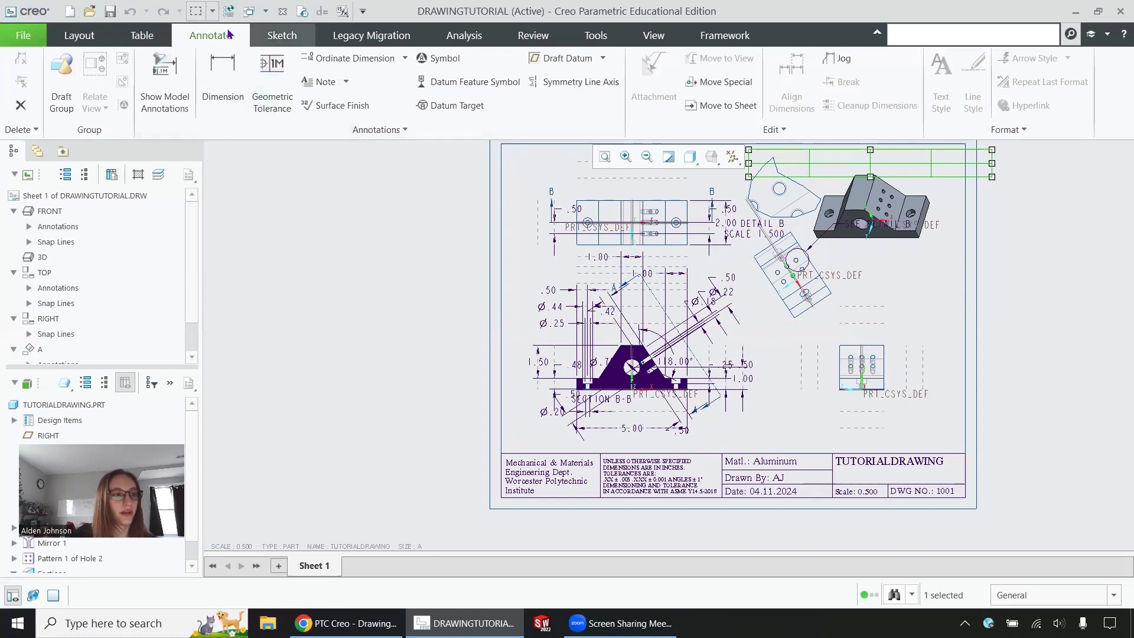
Step: Dimension the right-side view's top edge as 2.00, placed just above the view
{"action": "left_click", "coordinate": [225, 75]}
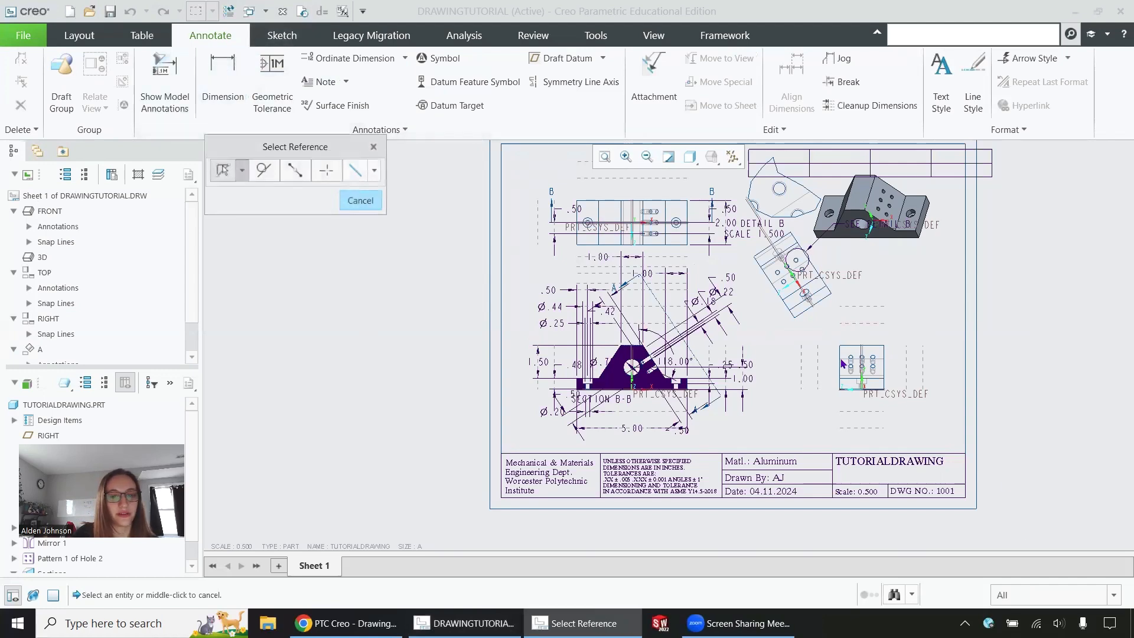
{"action": "scroll", "coordinate": [588, 353], "scroll_direction": "down", "scroll_amount": 4}
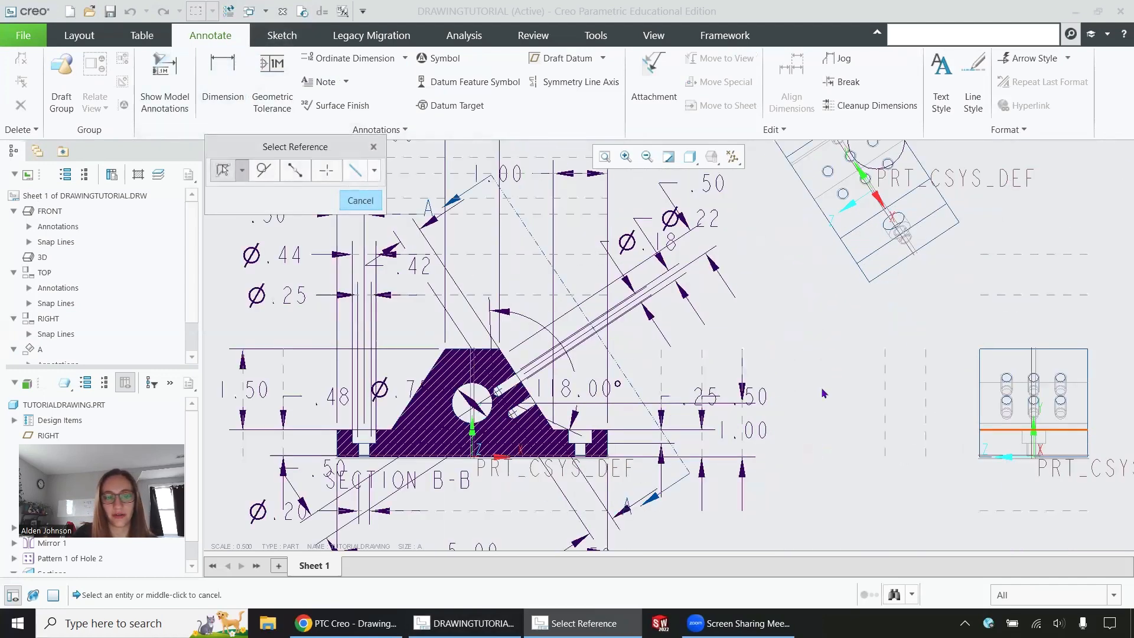
{"action": "scroll", "coordinate": [825, 393], "scroll_direction": "up", "scroll_amount": 1}
{"action": "scroll", "coordinate": [973, 314], "scroll_direction": "down", "scroll_amount": 3}
{"action": "left_click", "coordinate": [977, 290]}
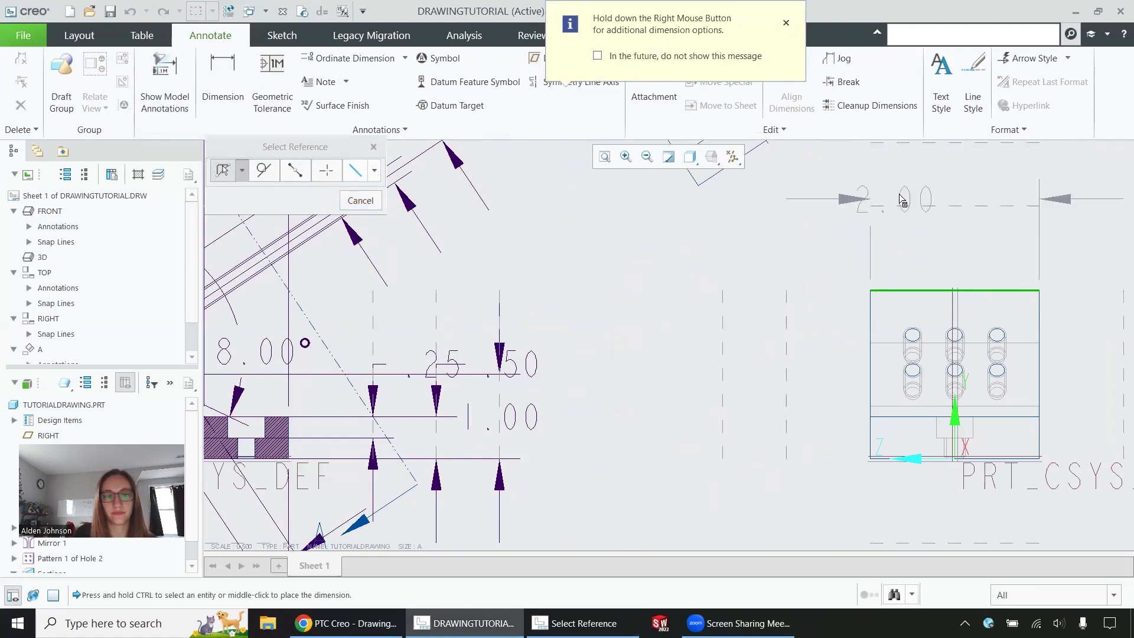
{"action": "middle_click", "coordinate": [945, 204]}
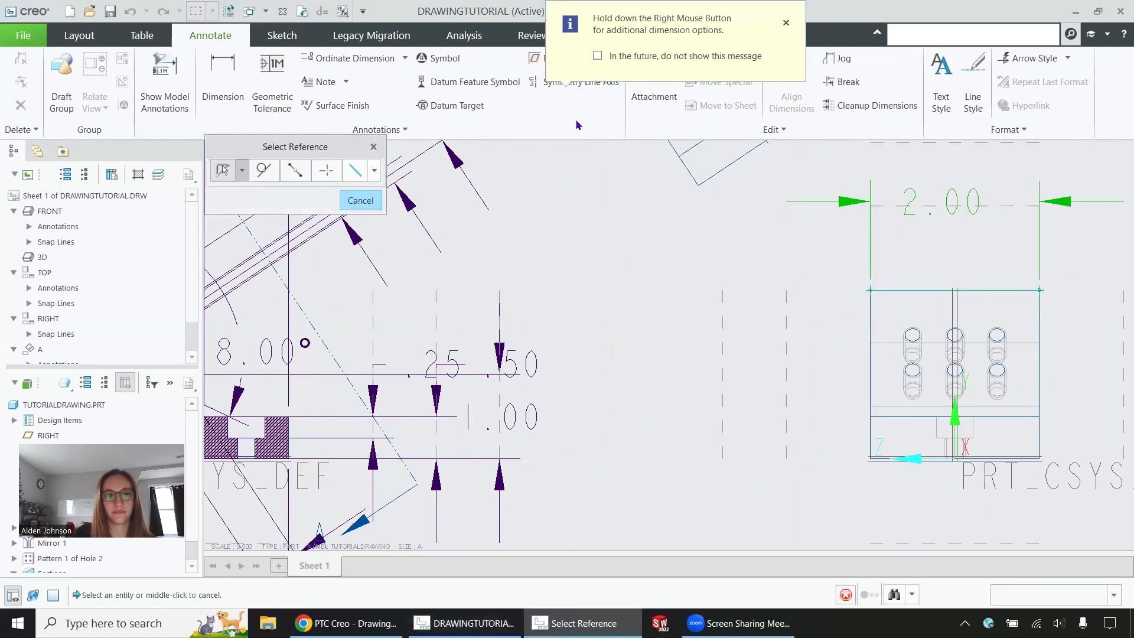
{"action": "left_click", "coordinate": [785, 23]}
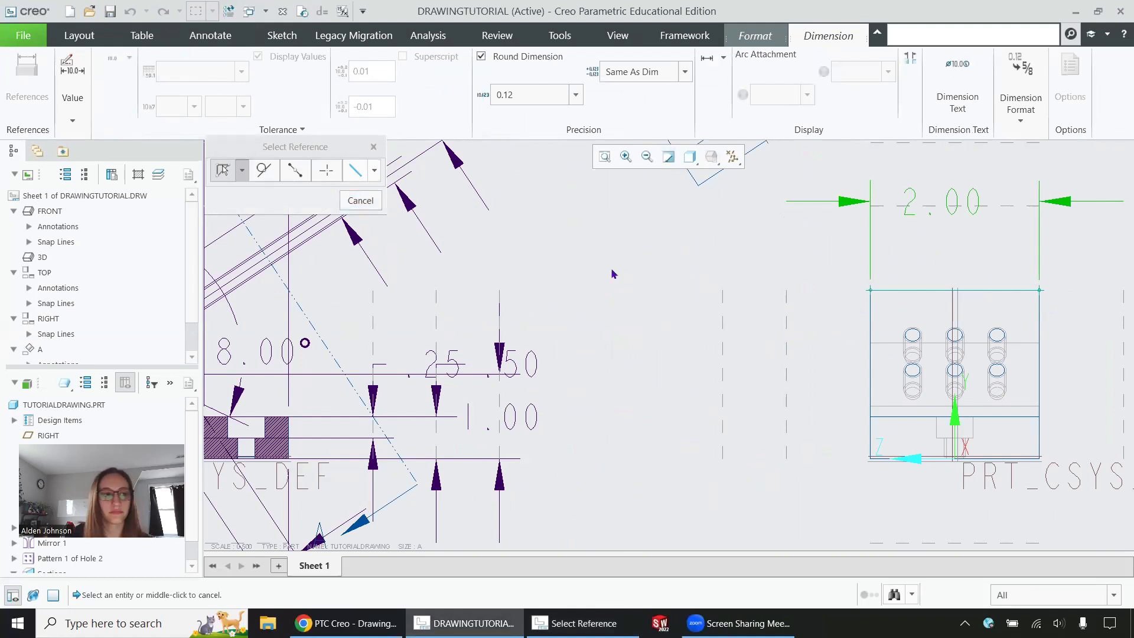
{"action": "left_click", "coordinate": [206, 37]}
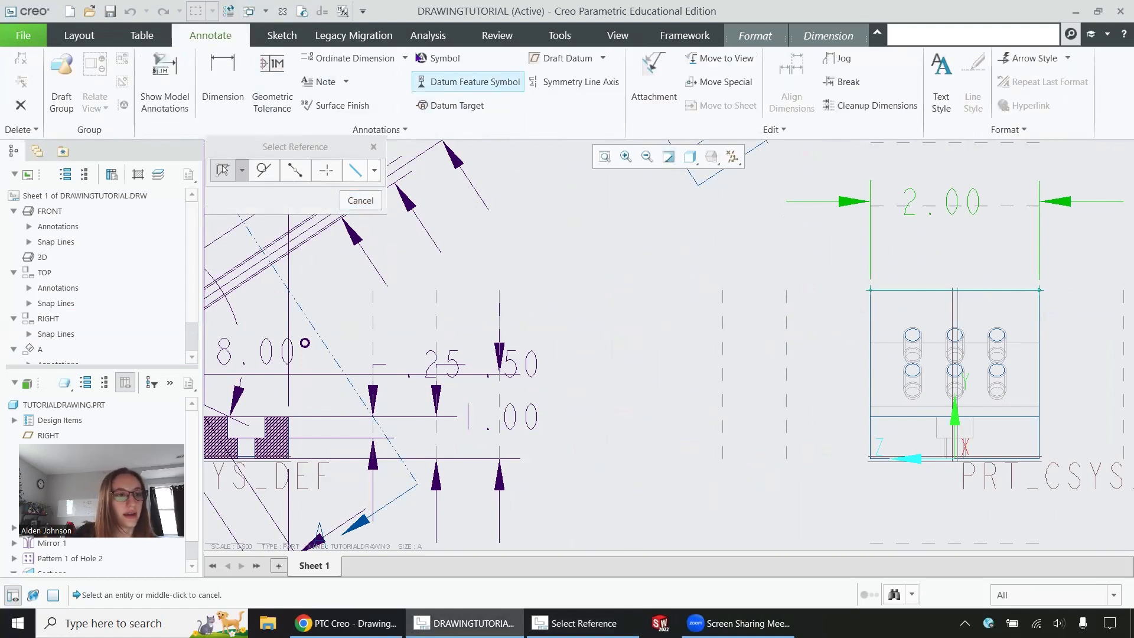
Step: Add the note 'All rounds are 0.5' above the title block and nudge it slightly left
{"action": "left_click", "coordinate": [322, 81]}
{"action": "scroll", "coordinate": [567, 292], "scroll_direction": "up", "scroll_amount": 6}
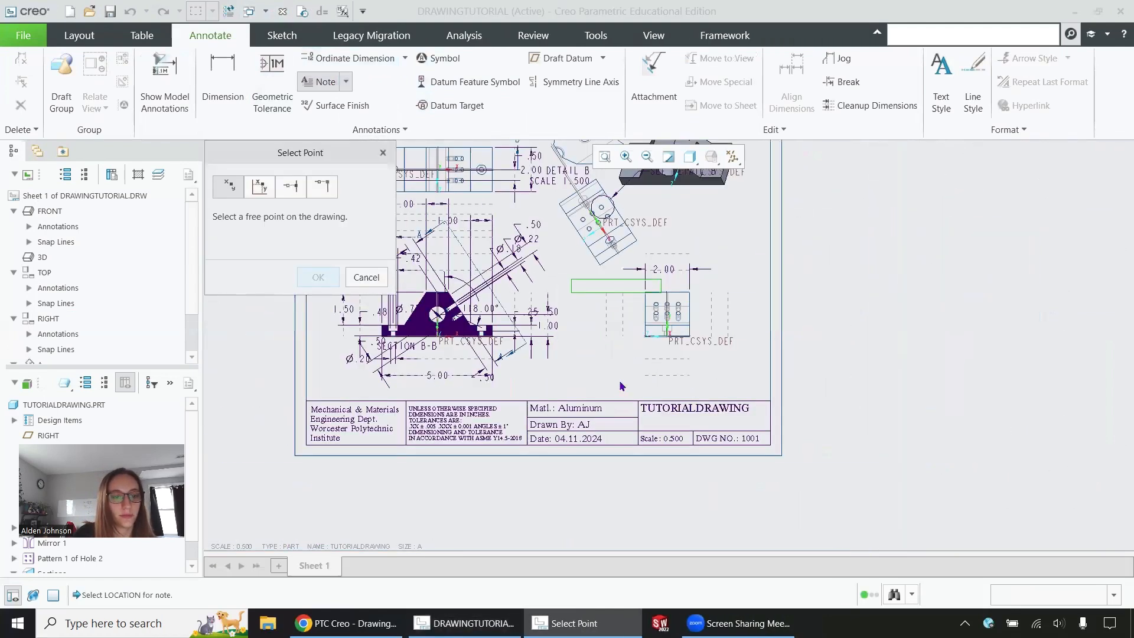
{"action": "left_click", "coordinate": [678, 392]}
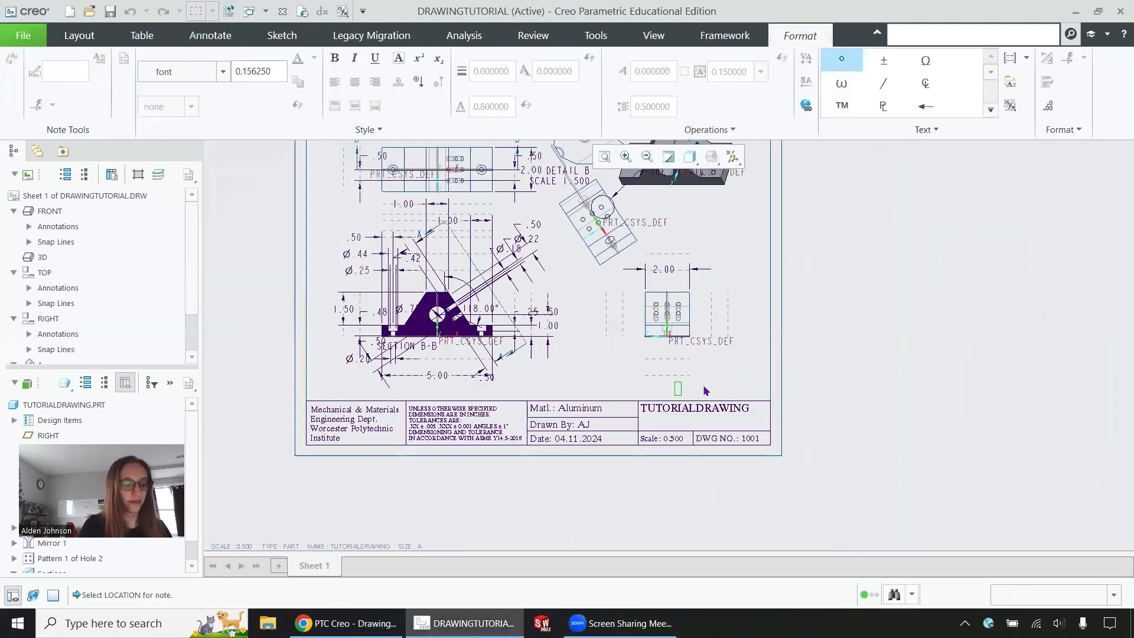
{"action": "type", "text": "All moun"}
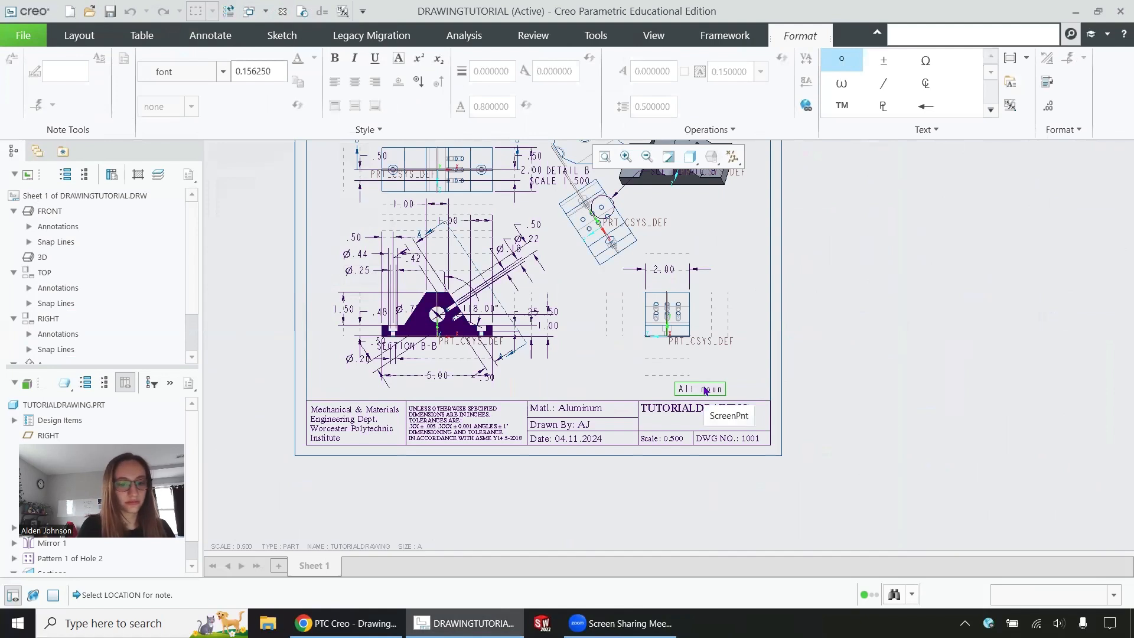
{"action": "type", "text": "ds are 0"}
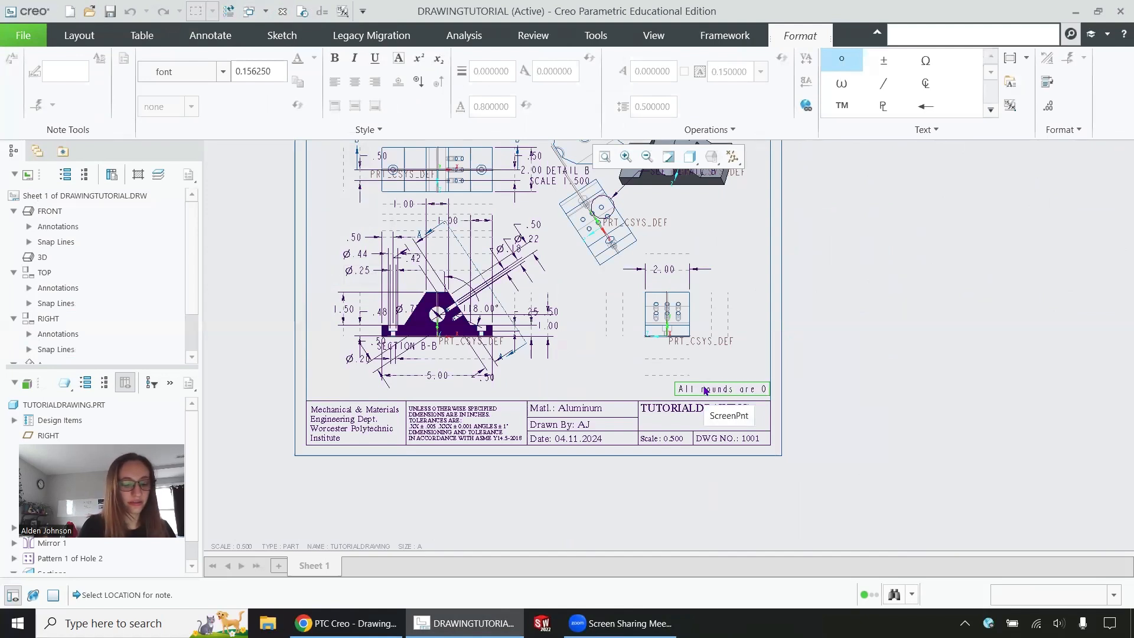
{"action": "type", "text": ".5"}
{"action": "left_click", "coordinate": [745, 387]}
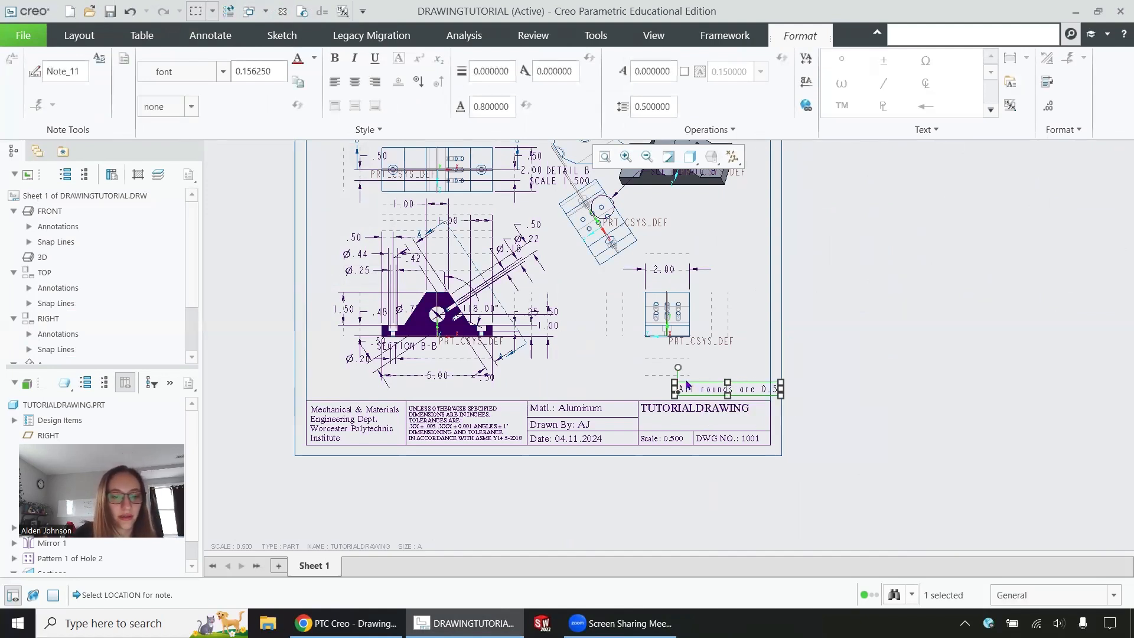
{"action": "left_click_drag", "start_coordinate": [703, 387], "coordinate": [683, 388]}
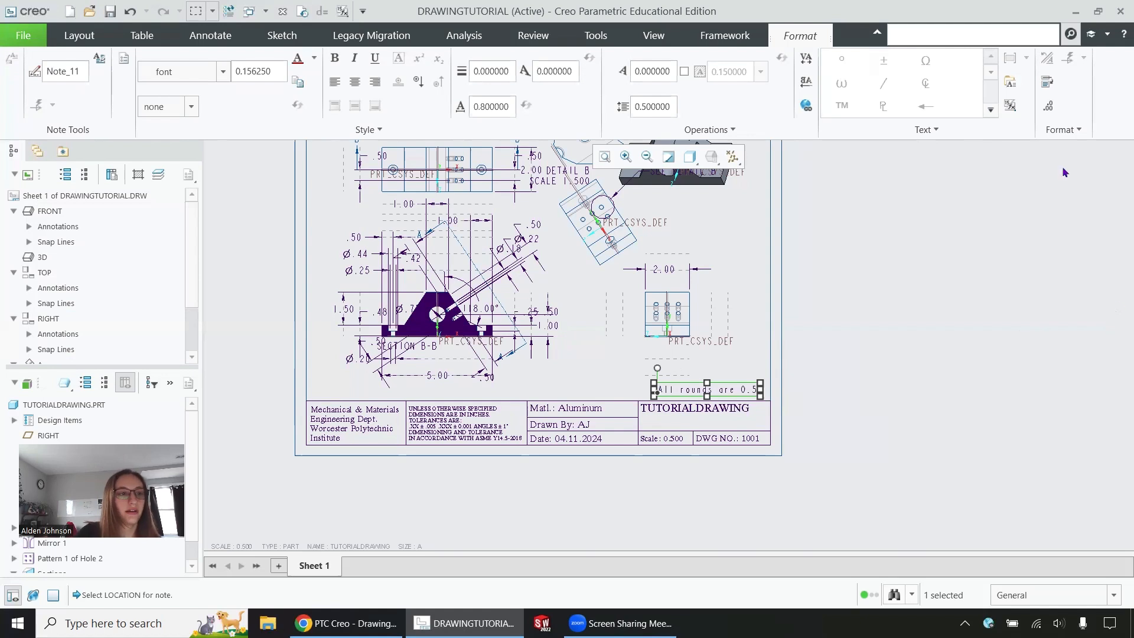
{"action": "left_click", "coordinate": [210, 36]}
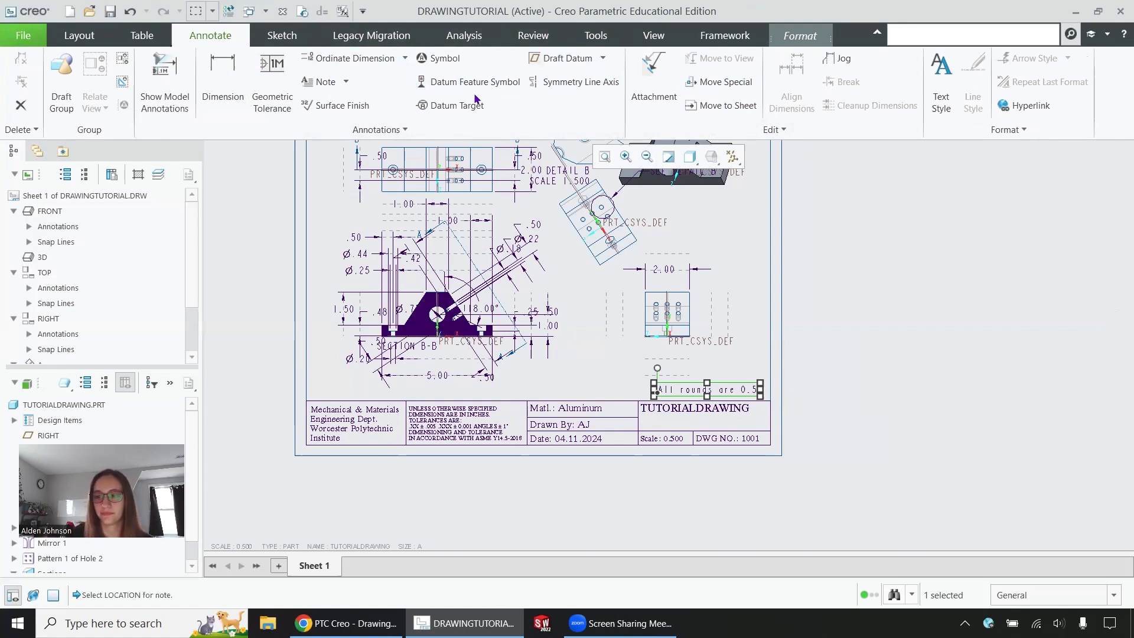
Step: Browse the Sketch, Legacy Migration, Analysis, Review, Tools, View and Framework tabs, ending on Tools
{"action": "left_click", "coordinate": [282, 36]}
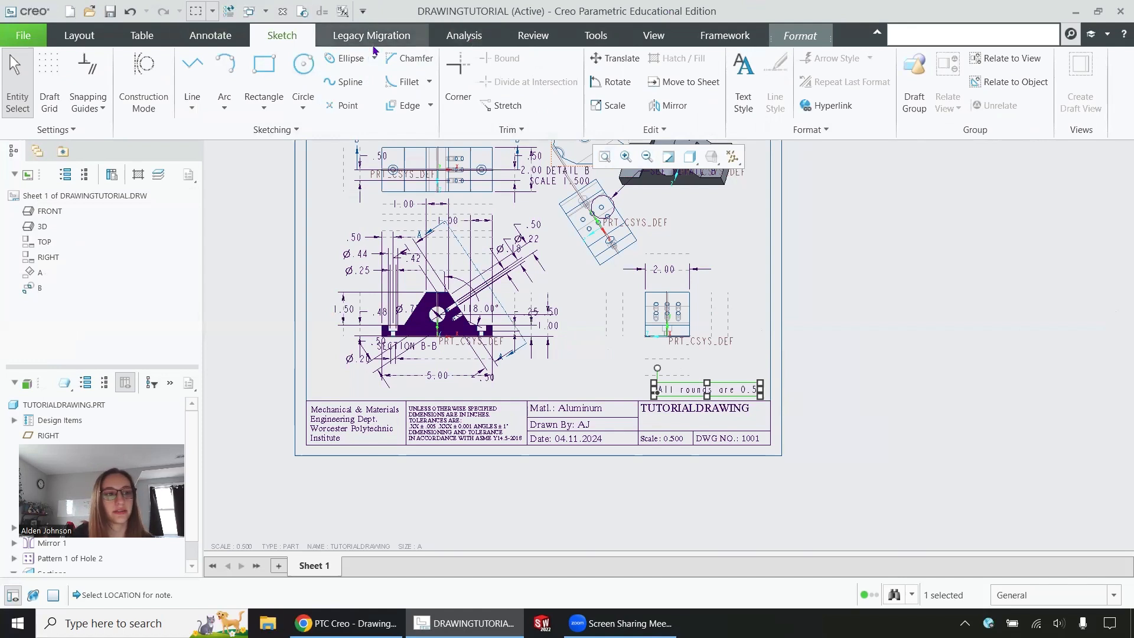
{"action": "left_click", "coordinate": [374, 37]}
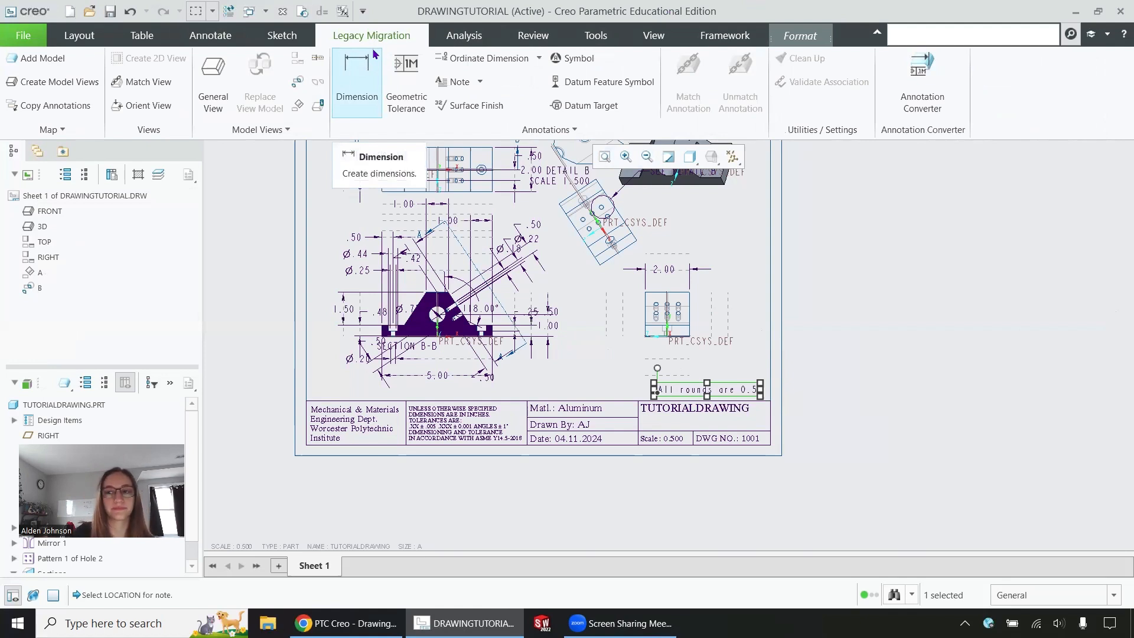
{"action": "left_click", "coordinate": [452, 34]}
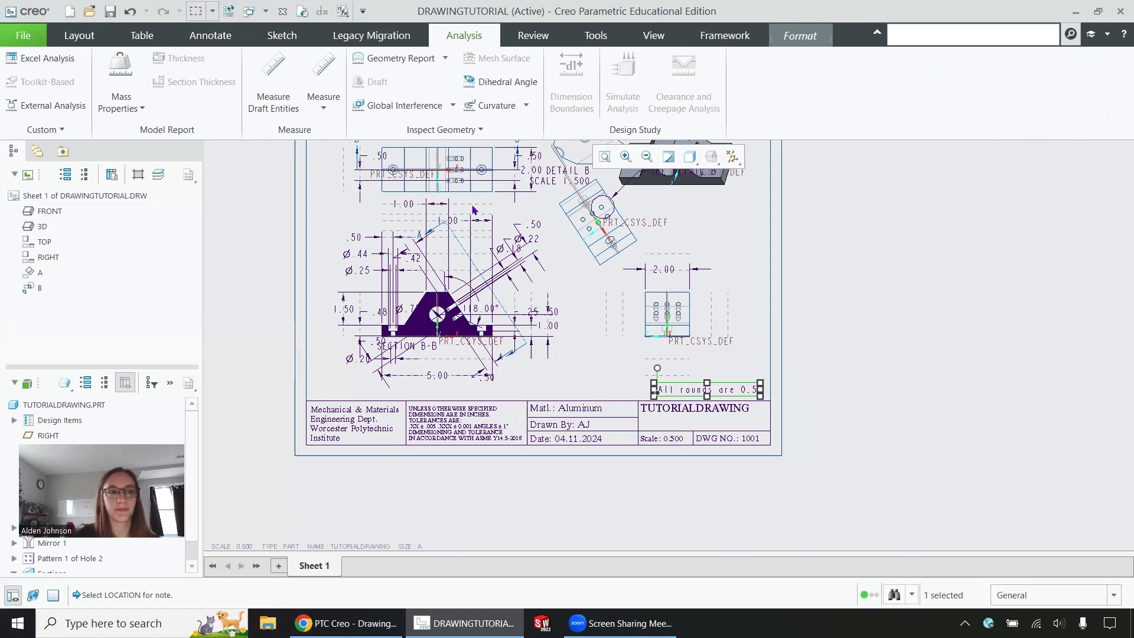
{"action": "left_click", "coordinate": [536, 37]}
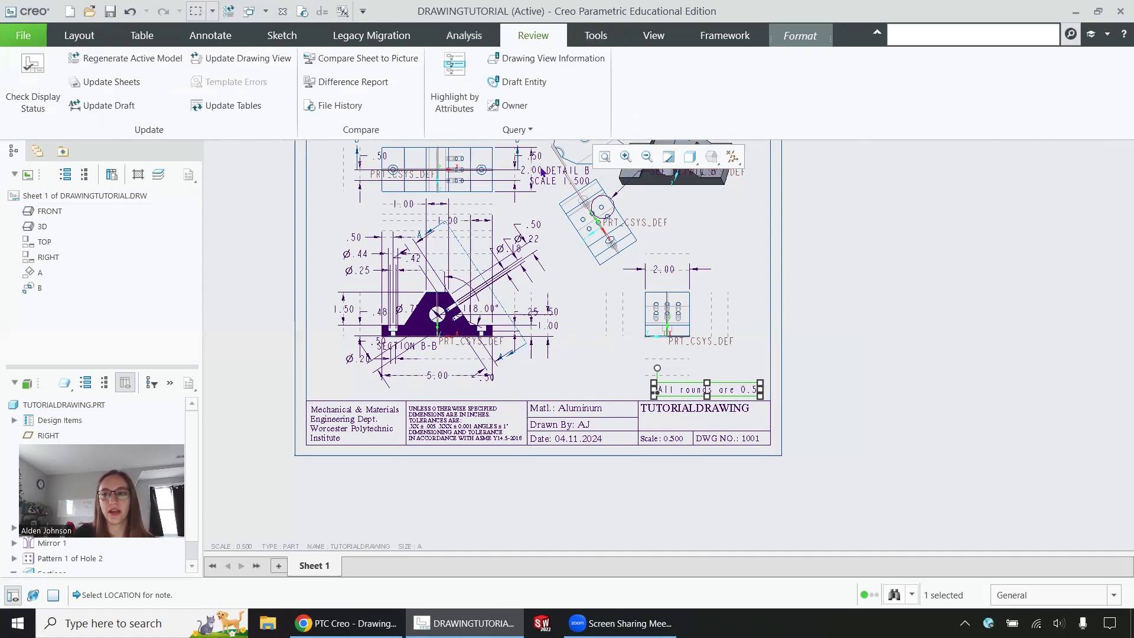
{"action": "left_click", "coordinate": [596, 39]}
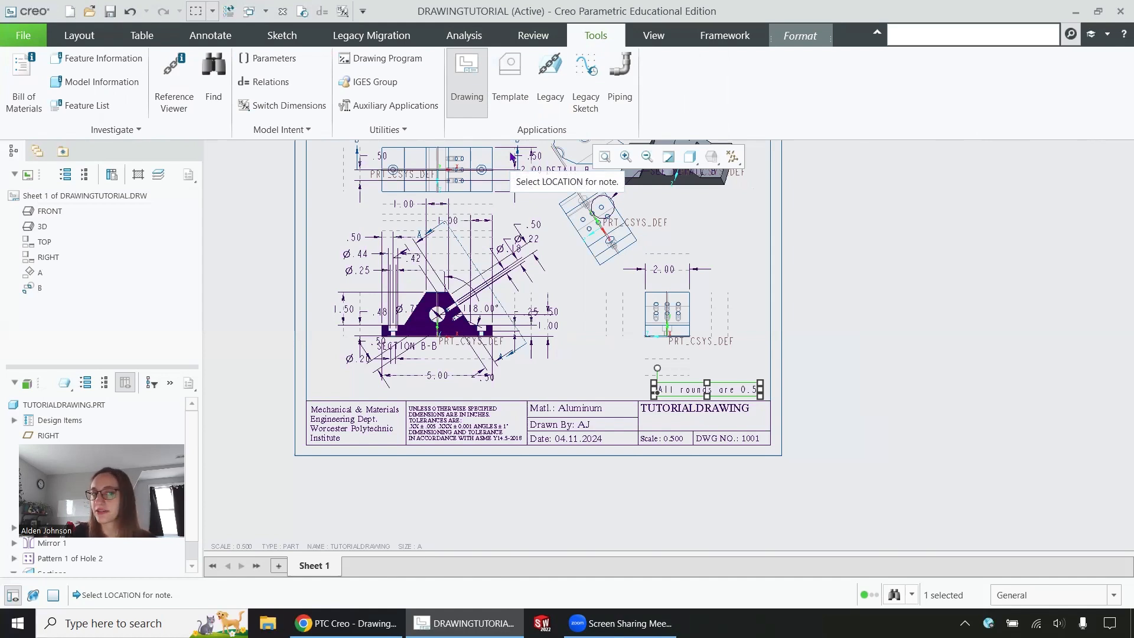
{"action": "left_click", "coordinate": [652, 33]}
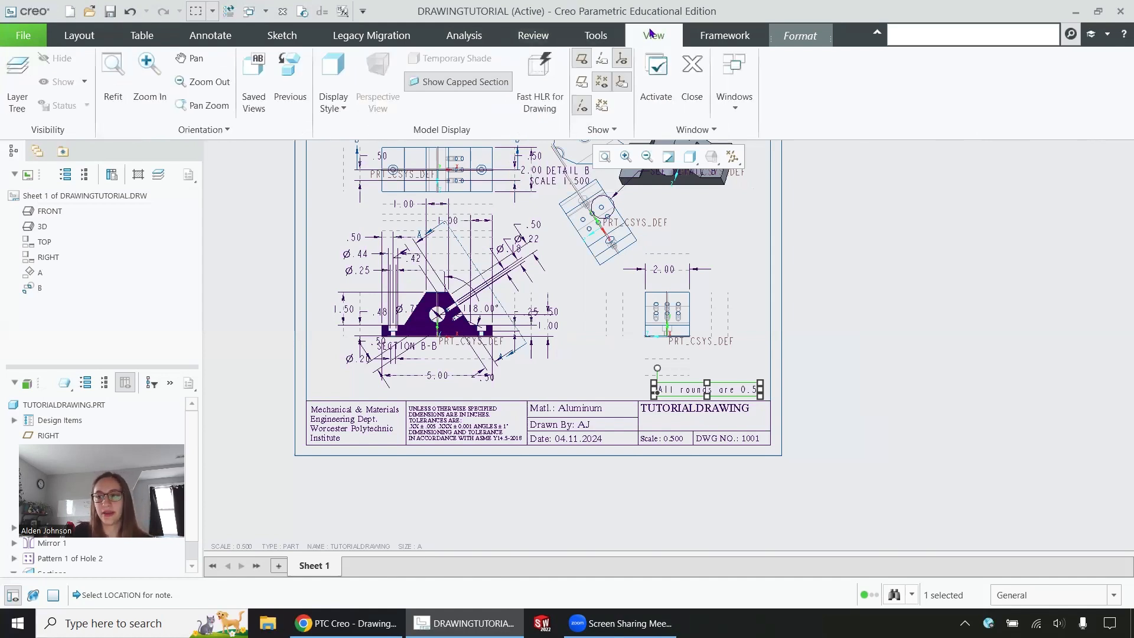
{"action": "left_click", "coordinate": [731, 38]}
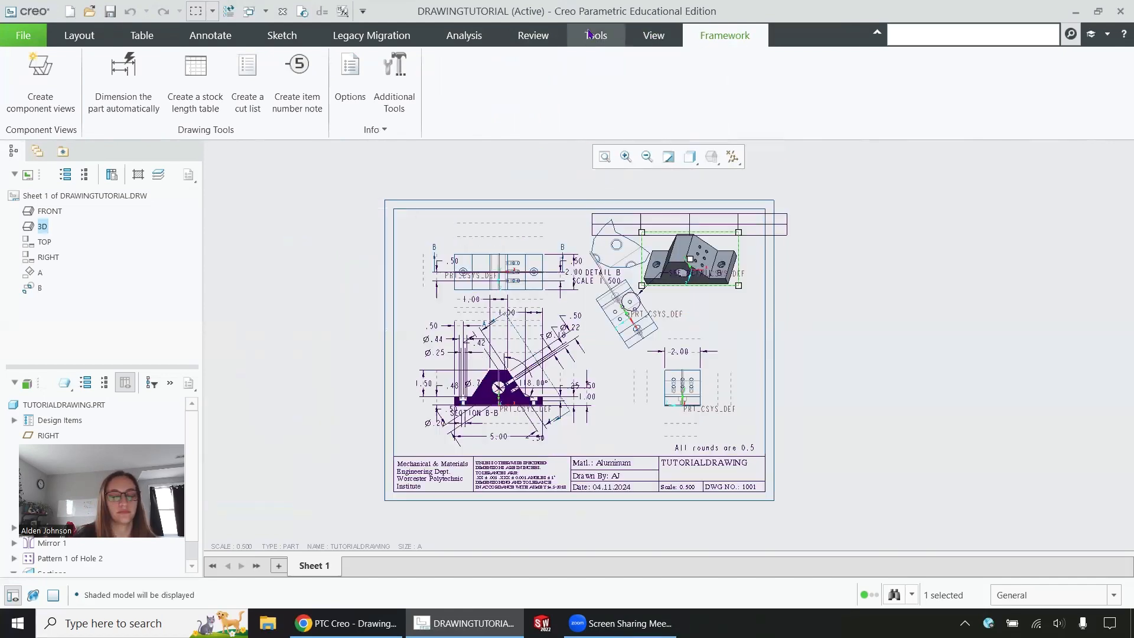
{"action": "left_click", "coordinate": [590, 34]}
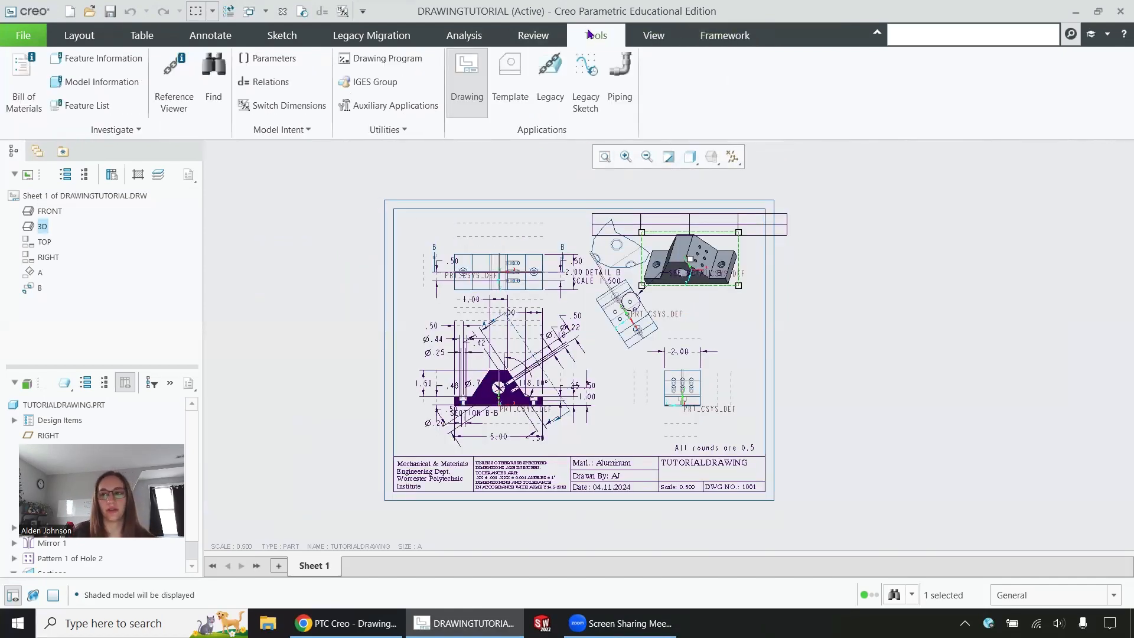
{"action": "left_click", "coordinate": [501, 86]}
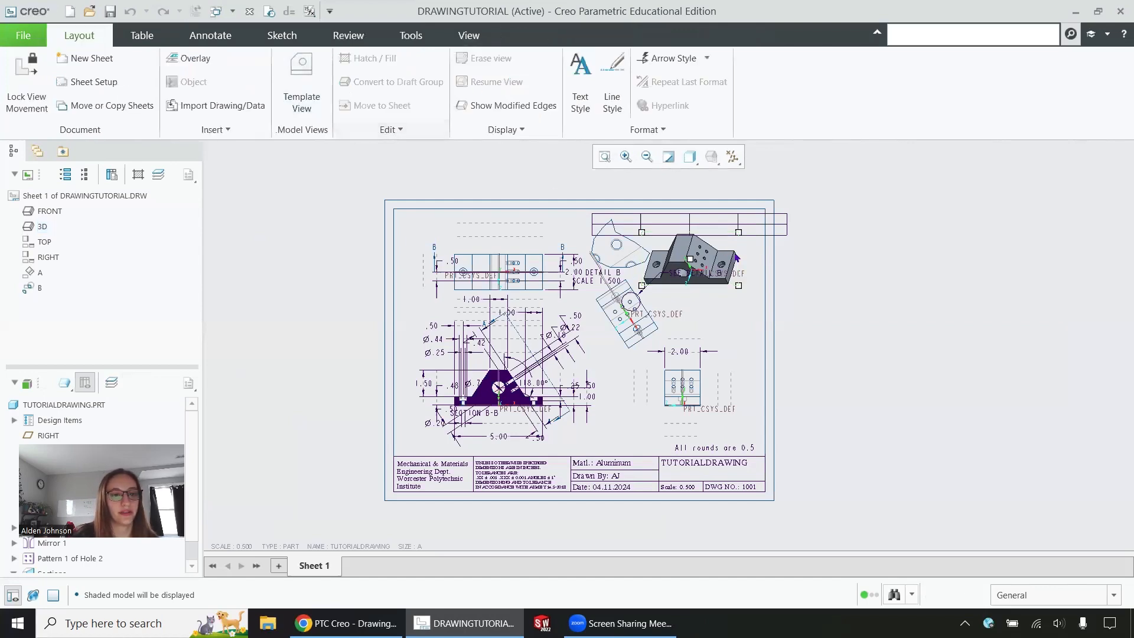
{"action": "left_click", "coordinate": [306, 83]}
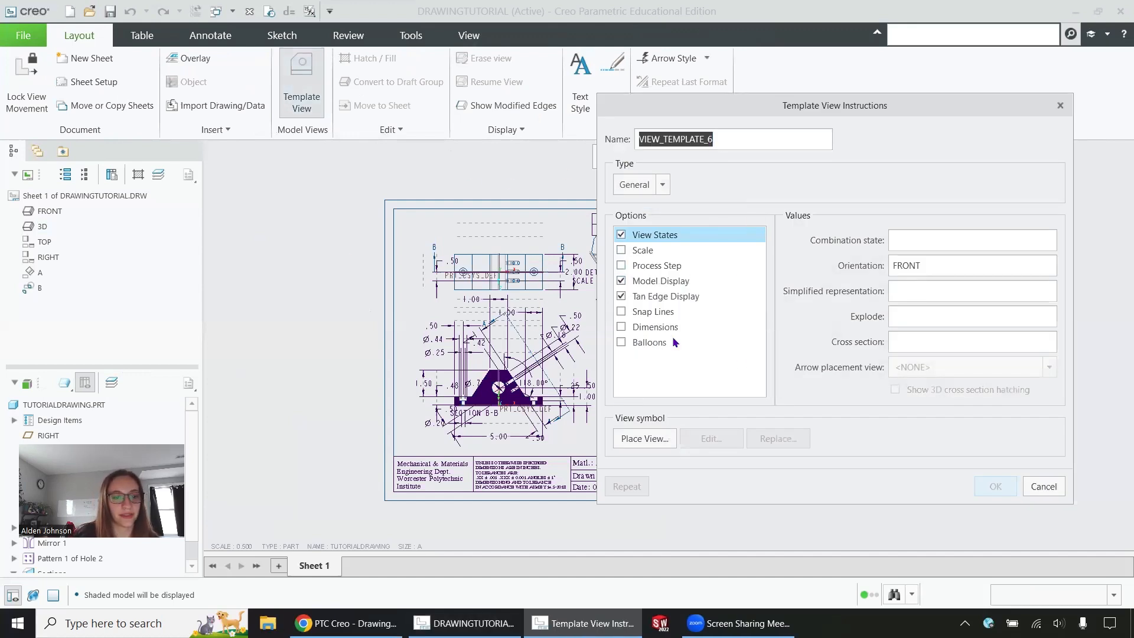
{"action": "left_click", "coordinate": [655, 313]}
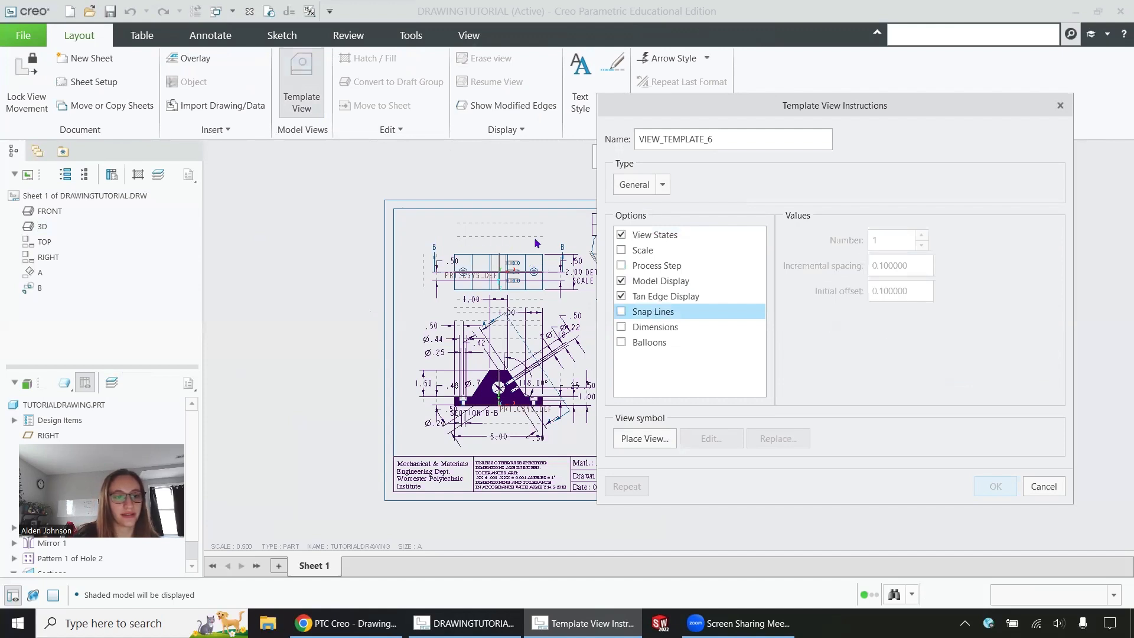
{"action": "left_click", "coordinate": [650, 327]}
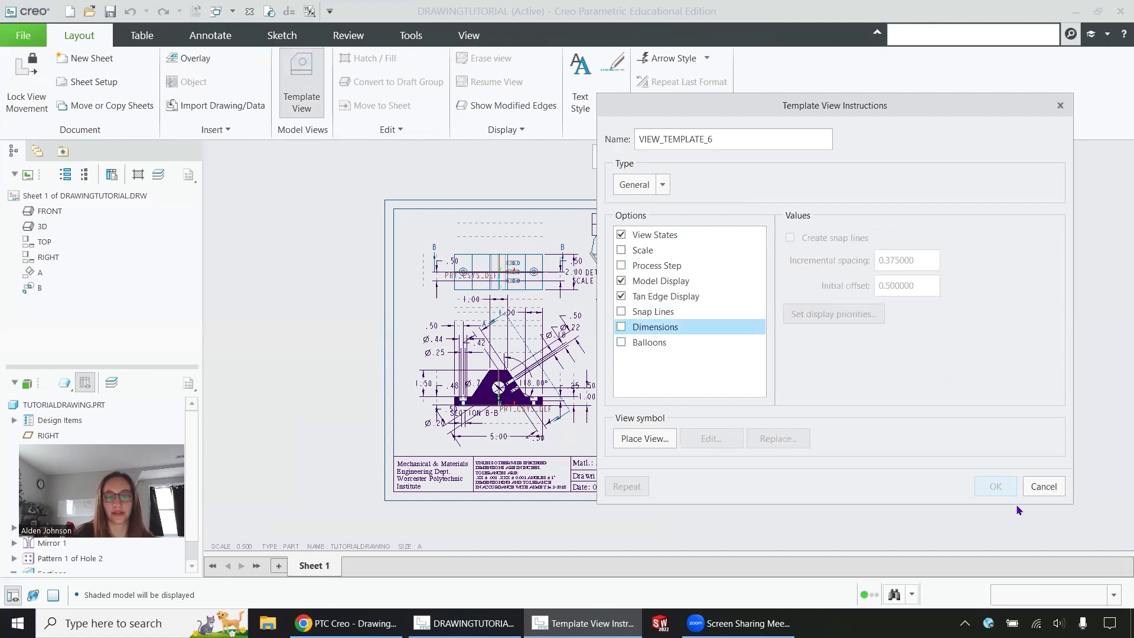
{"action": "left_click", "coordinate": [1045, 487]}
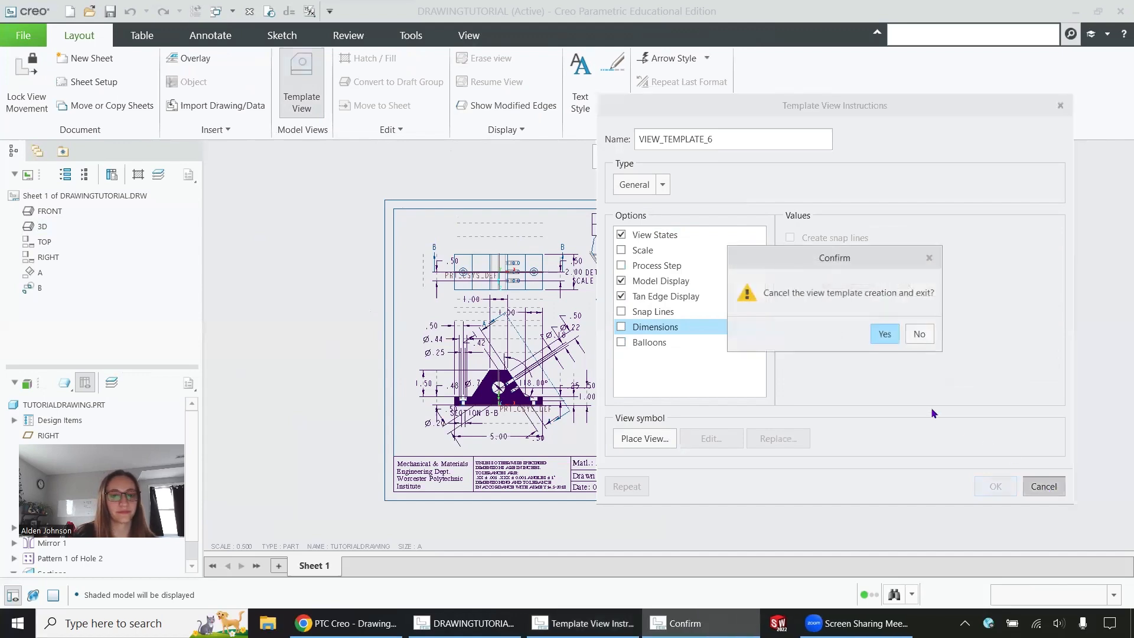
{"action": "left_click", "coordinate": [880, 334]}
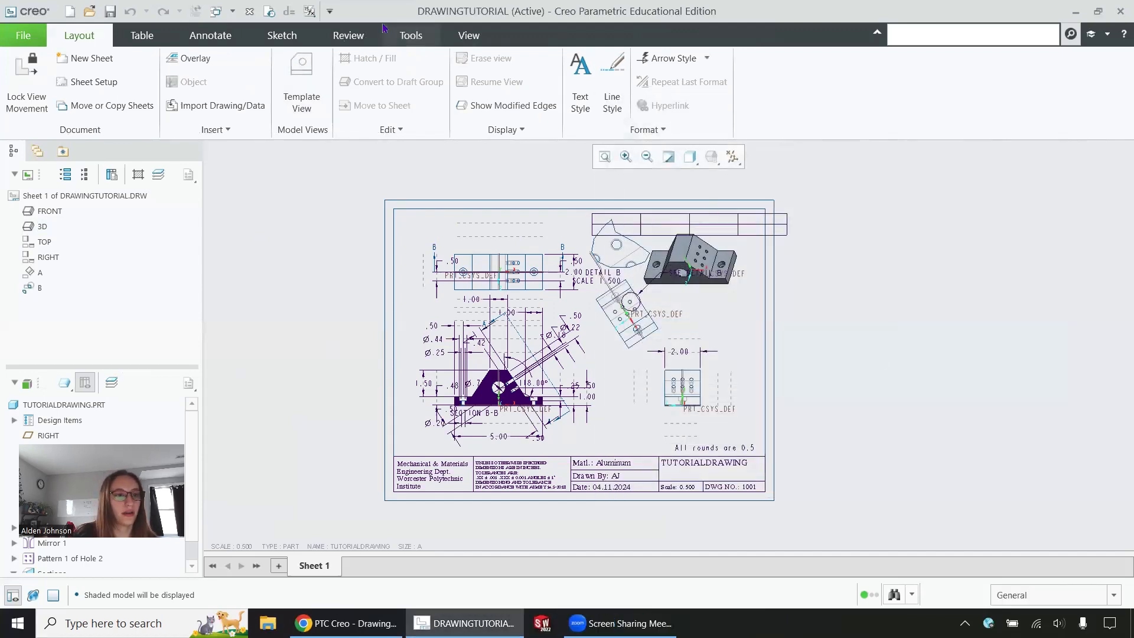
{"action": "left_click", "coordinate": [411, 36]}
{"action": "left_click", "coordinate": [298, 66]}
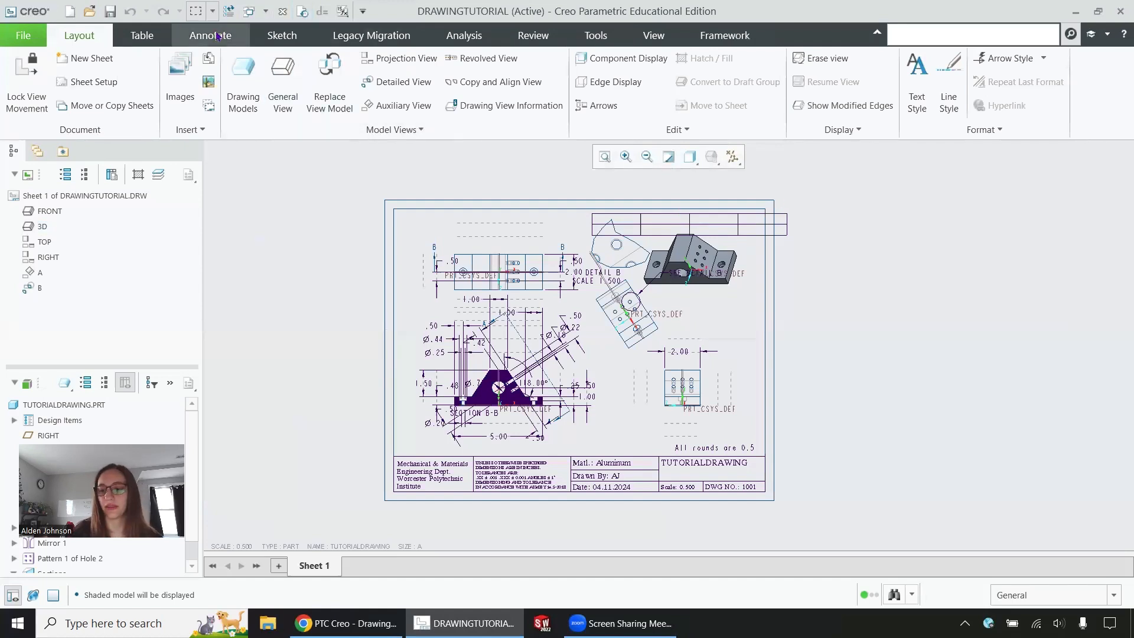
Step: Drag the .50 dimension on the upper-left view rightward to sit above the hole pattern
{"action": "left_click", "coordinate": [217, 36]}
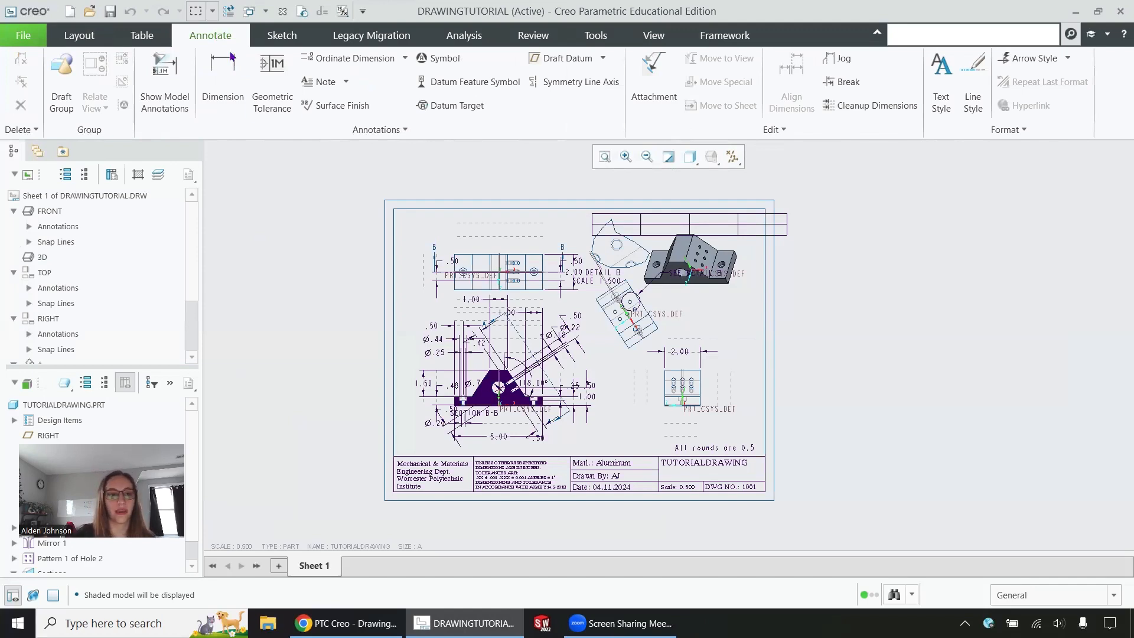
{"action": "left_click", "coordinate": [501, 223]}
{"action": "scroll", "coordinate": [593, 223], "scroll_direction": "up", "scroll_amount": 5}
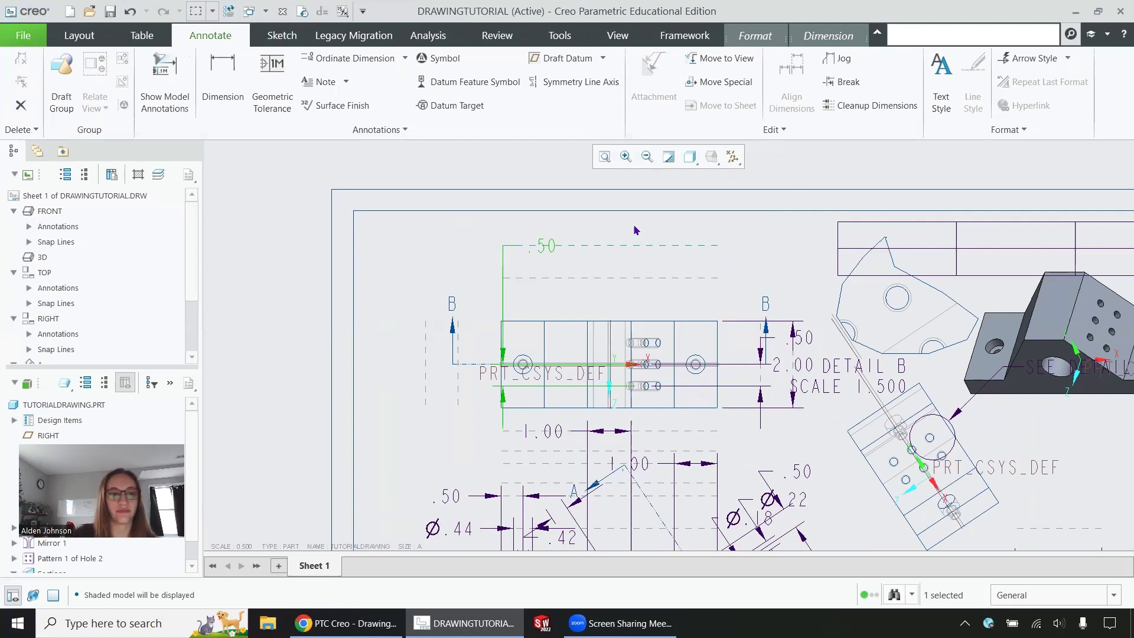
{"action": "left_click_drag", "start_coordinate": [542, 243], "coordinate": [700, 274]}
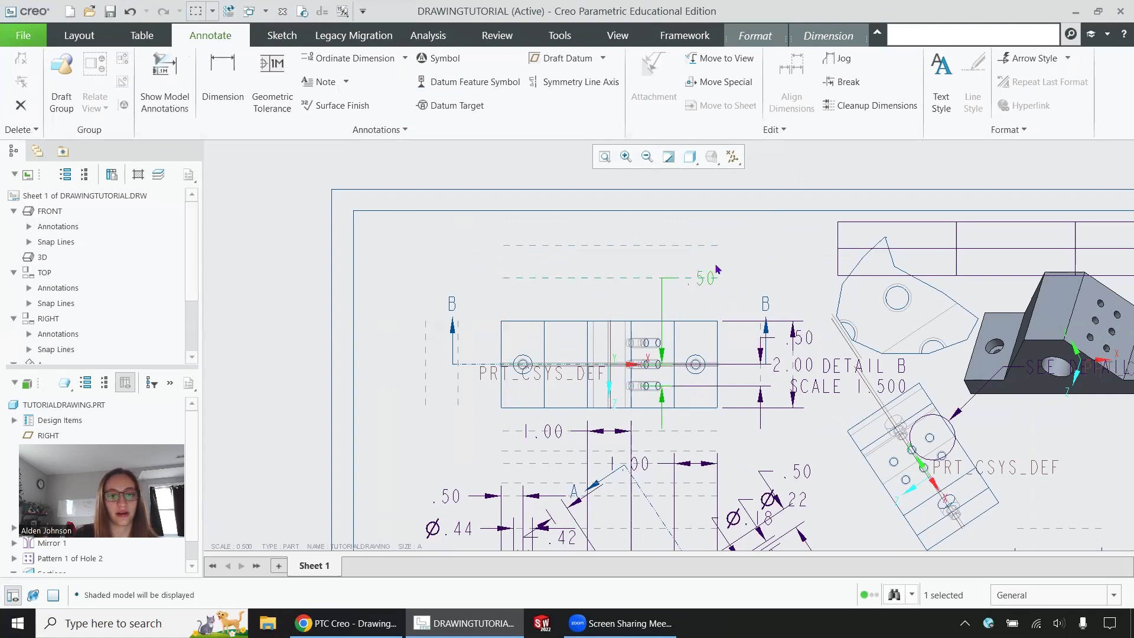
{"action": "left_click", "coordinate": [553, 438]}
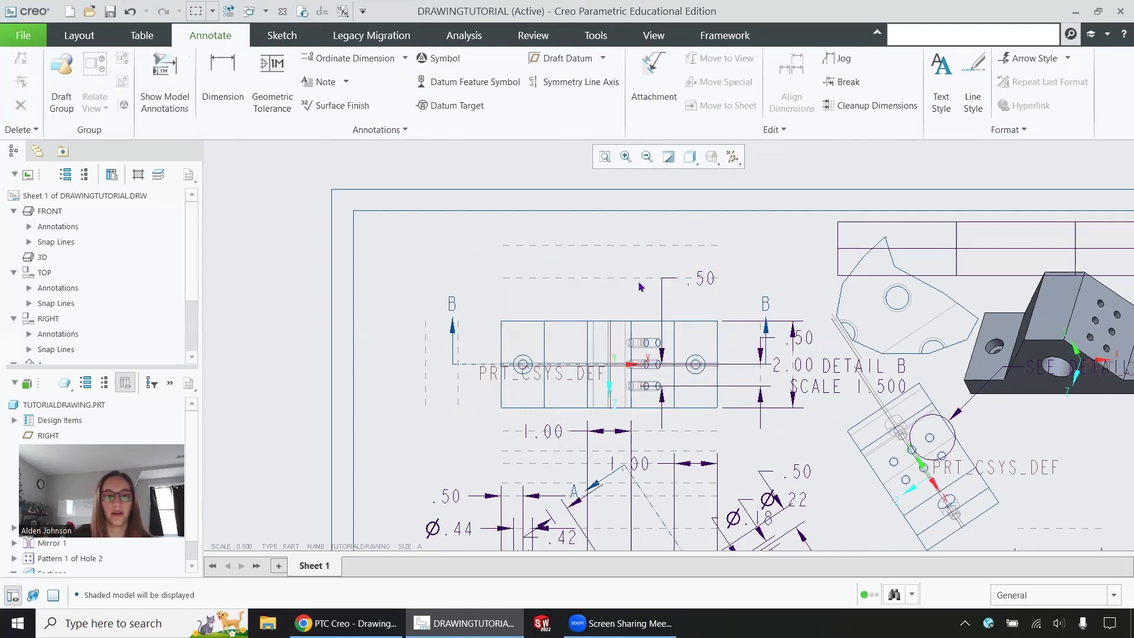
{"action": "scroll", "coordinate": [596, 251], "scroll_direction": "up", "scroll_amount": 5}
{"action": "scroll", "coordinate": [635, 326], "scroll_direction": "down", "scroll_amount": 2}
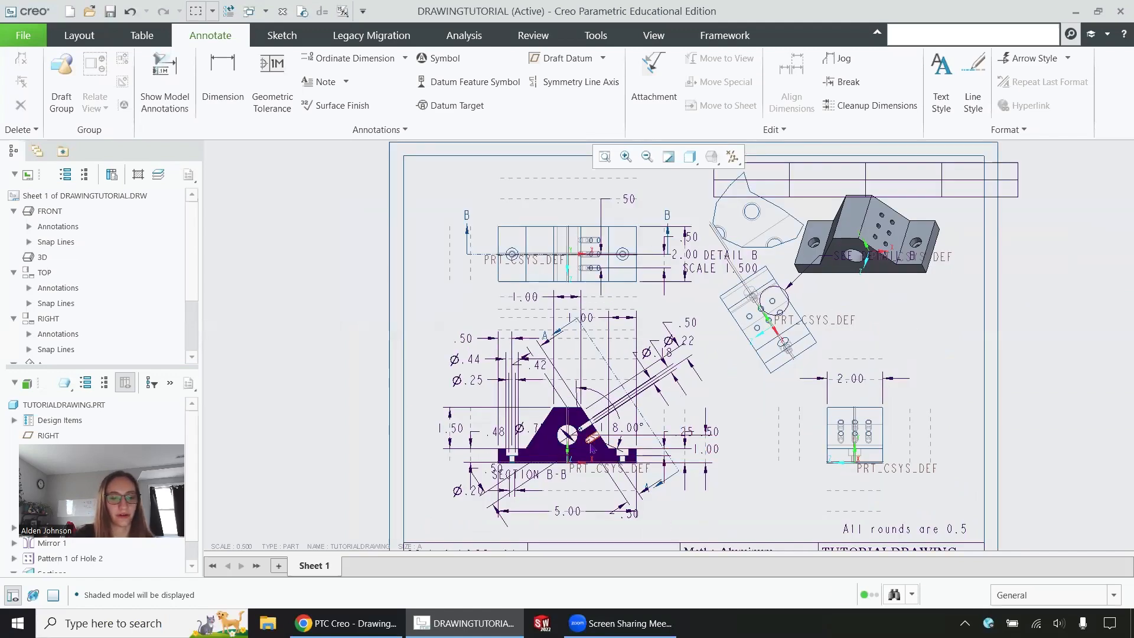
{"action": "scroll", "coordinate": [576, 457], "scroll_direction": "down", "scroll_amount": 2}
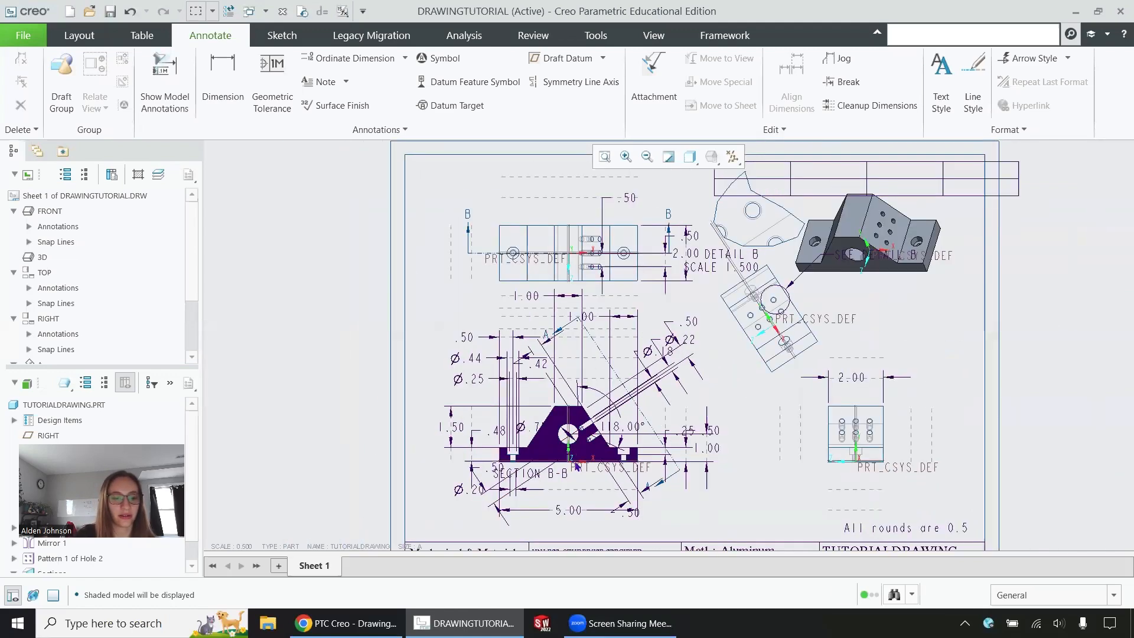
{"action": "scroll", "coordinate": [576, 457], "scroll_direction": "up", "scroll_amount": 2}
{"action": "scroll", "coordinate": [582, 335], "scroll_direction": "up", "scroll_amount": 1}
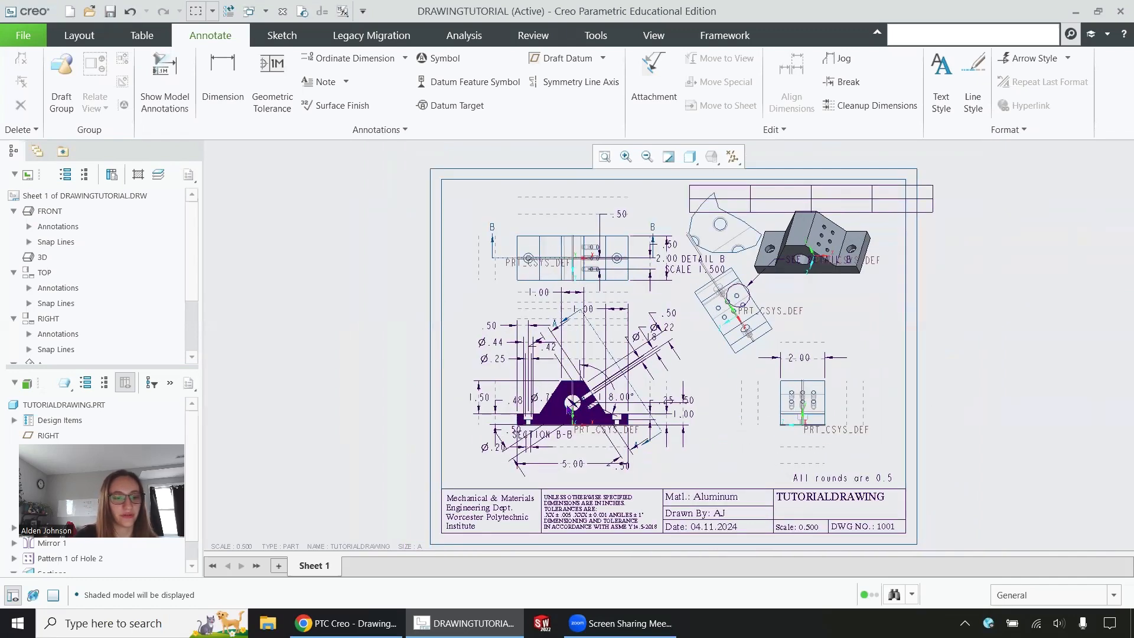
{"action": "scroll", "coordinate": [576, 331], "scroll_direction": "down", "scroll_amount": 1}
{"action": "scroll", "coordinate": [567, 515], "scroll_direction": "down", "scroll_amount": 1}
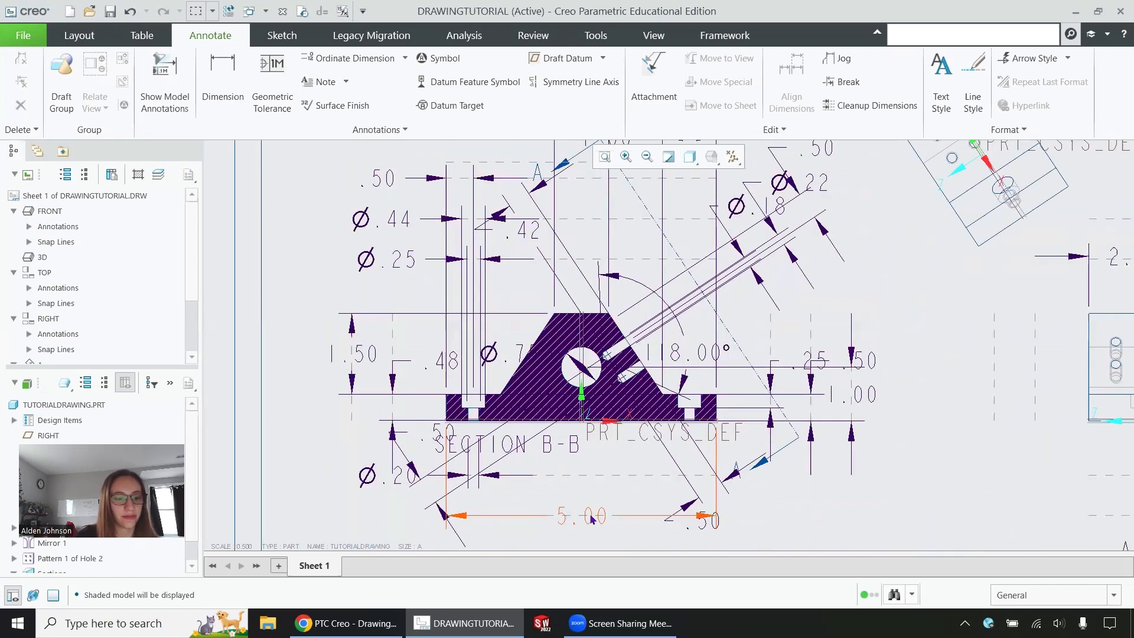
Step: Move the 5.00 dimension from below the section view onto the top view, placed above it
{"action": "left_click", "coordinate": [593, 518]}
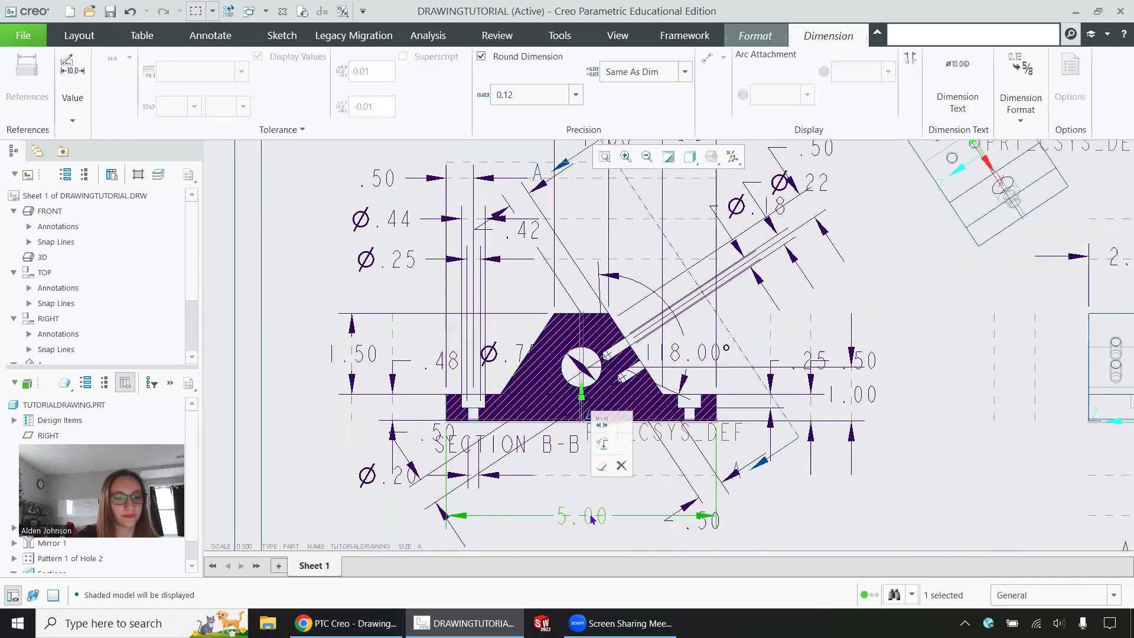
{"action": "left_click", "coordinate": [603, 445]}
{"action": "scroll", "coordinate": [603, 440], "scroll_direction": "down", "scroll_amount": 2}
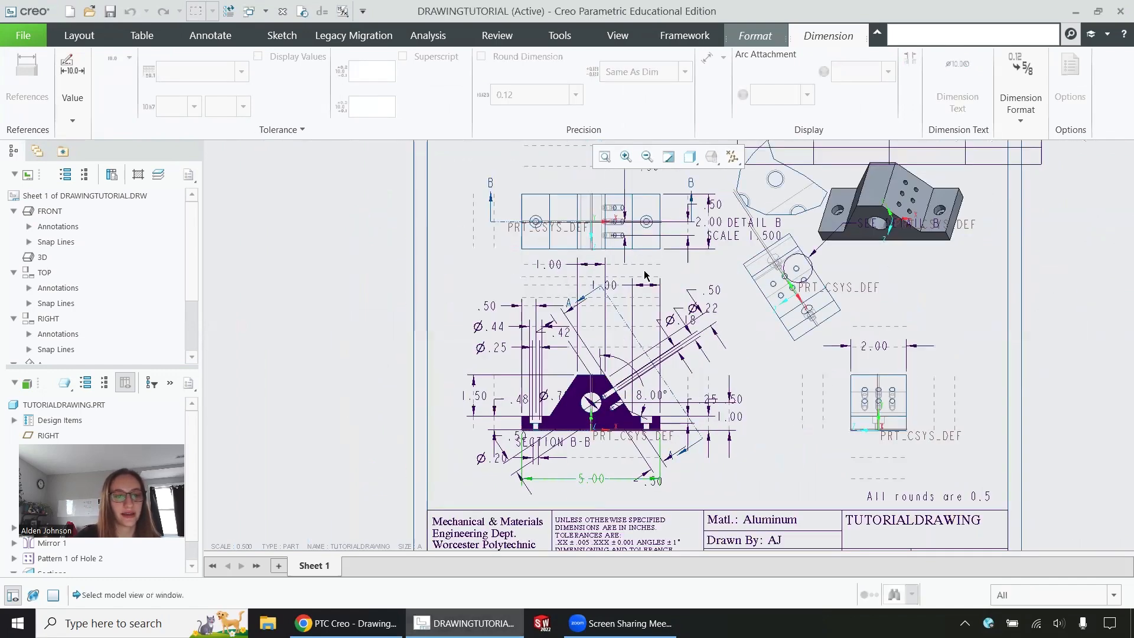
{"action": "left_click", "coordinate": [632, 233]}
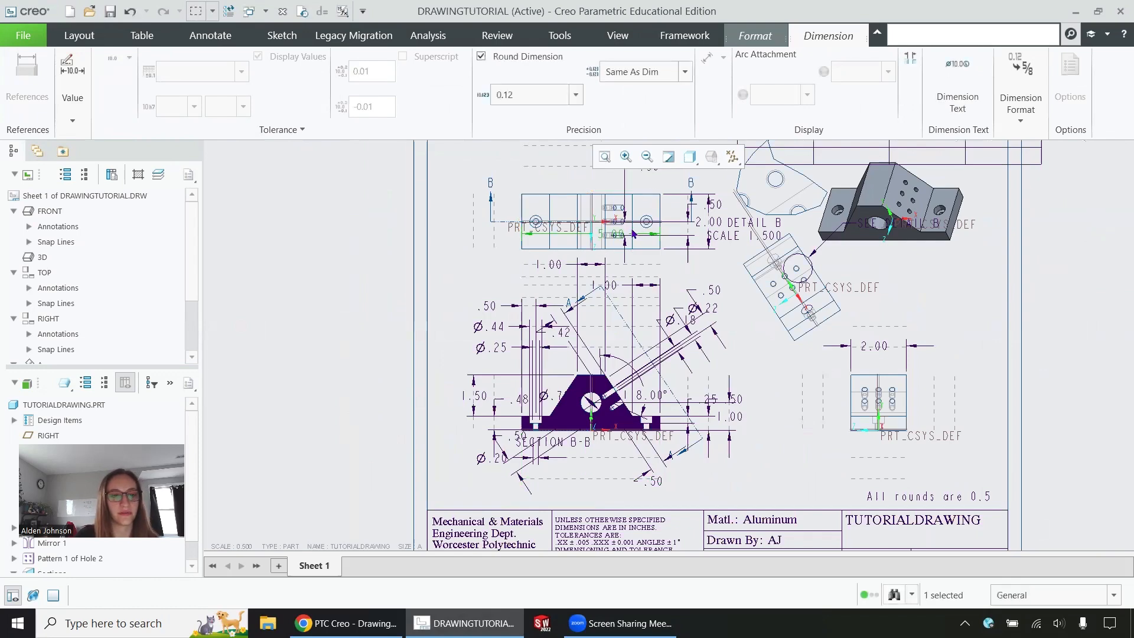
{"action": "scroll", "coordinate": [607, 235], "scroll_direction": "up", "scroll_amount": 3}
{"action": "scroll", "coordinate": [613, 186], "scroll_direction": "down", "scroll_amount": 3}
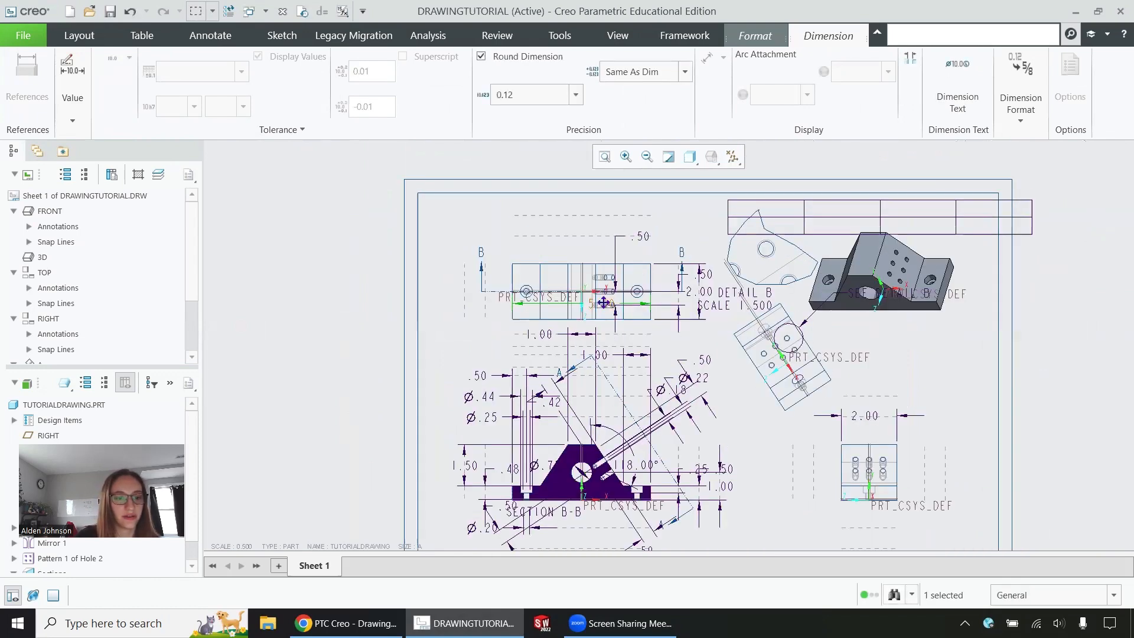
{"action": "scroll", "coordinate": [601, 287], "scroll_direction": "up", "scroll_amount": 3}
{"action": "mouse_move", "coordinate": [601, 304]}
{"action": "left_mouse_down"}
{"action": "mouse_move", "coordinate": [581, 160]}
{"action": "mouse_move", "coordinate": [544, 158]}
{"action": "left_mouse_up"}
{"action": "scroll", "coordinate": [544, 160], "scroll_direction": "down", "scroll_amount": 3}
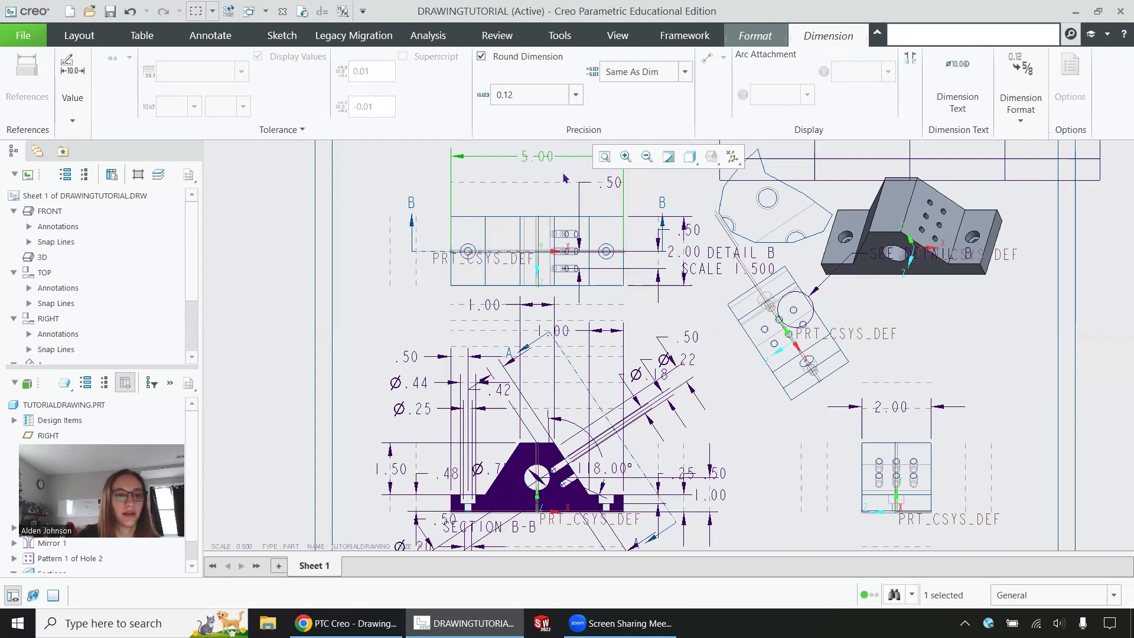
{"action": "scroll", "coordinate": [565, 179], "scroll_direction": "up", "scroll_amount": 2}
{"action": "scroll", "coordinate": [548, 267], "scroll_direction": "down", "scroll_amount": 3}
{"action": "scroll", "coordinate": [541, 233], "scroll_direction": "up", "scroll_amount": 3}
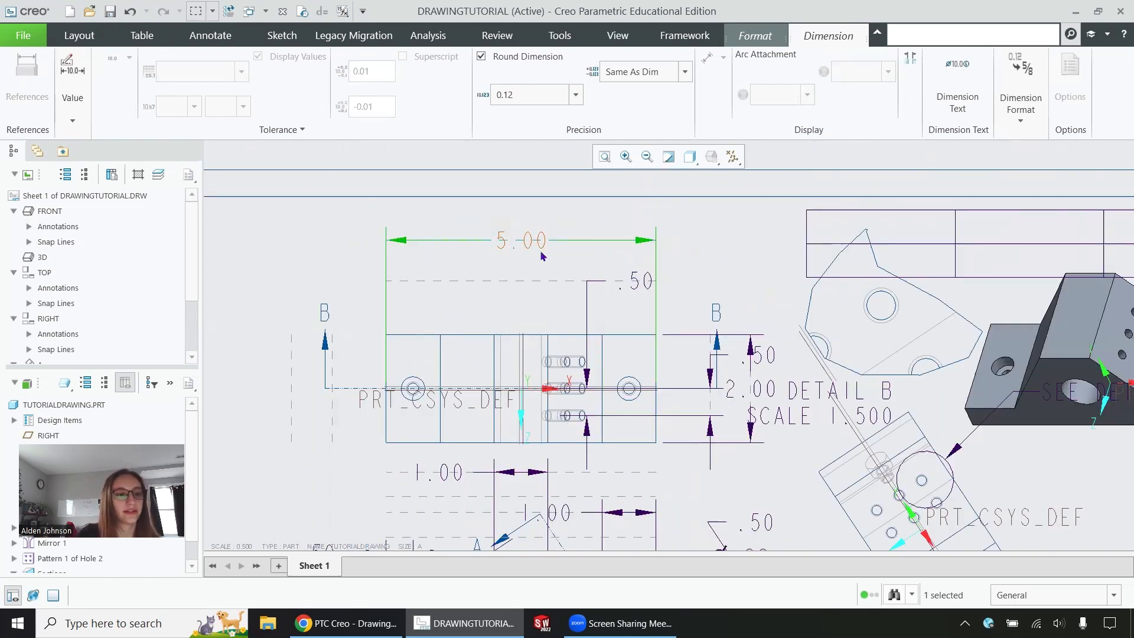
Step: Flip the 5.00 dimension's arrows outside the extension lines
{"action": "left_click", "coordinate": [540, 275]}
{"action": "left_click", "coordinate": [527, 238]}
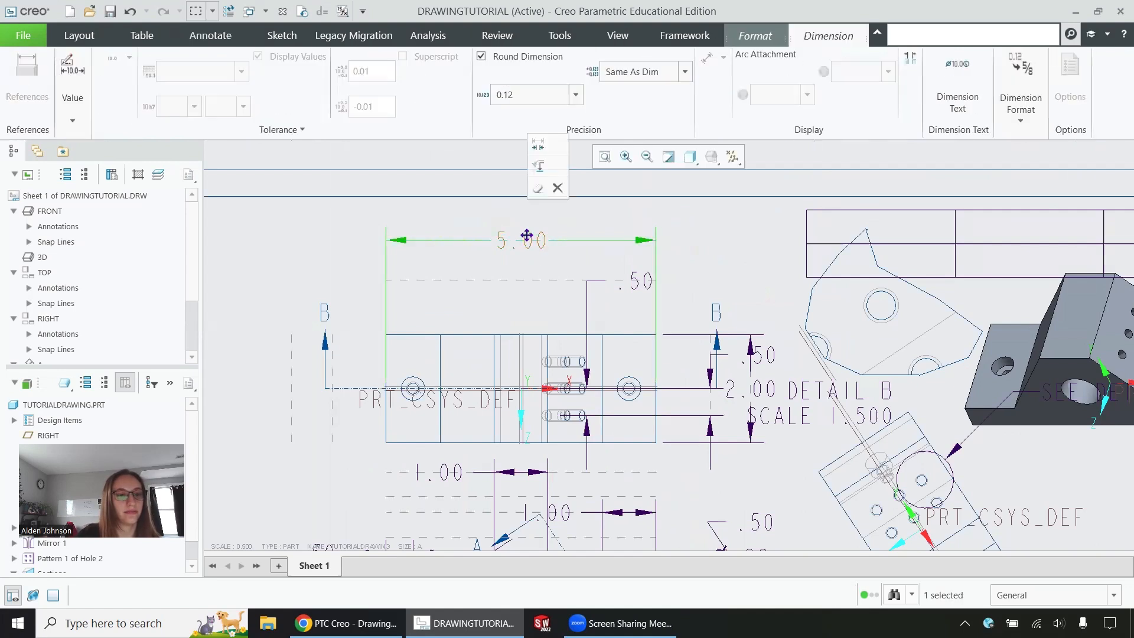
{"action": "left_click", "coordinate": [539, 148]}
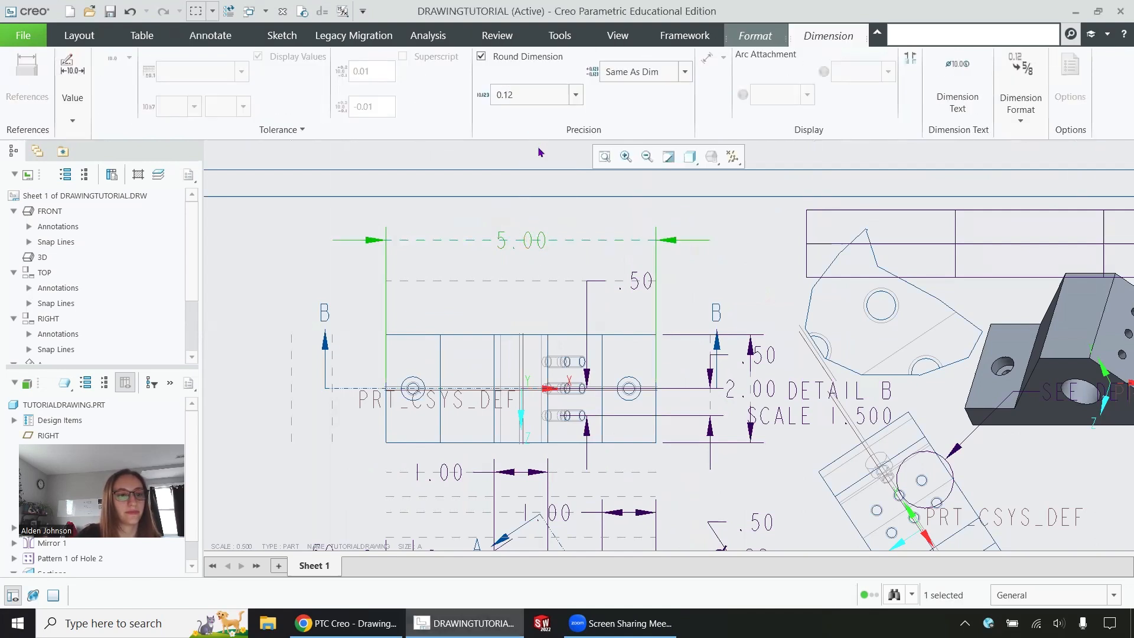
{"action": "scroll", "coordinate": [499, 310], "scroll_direction": "up", "scroll_amount": 4}
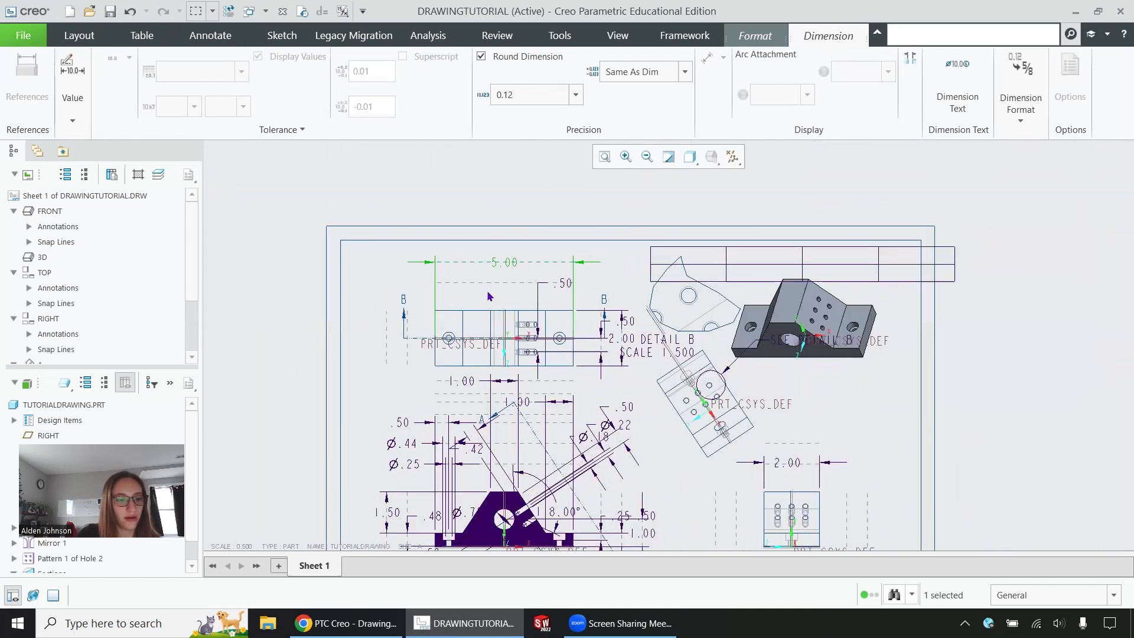
{"action": "scroll", "coordinate": [678, 413], "scroll_direction": "down", "scroll_amount": 3}
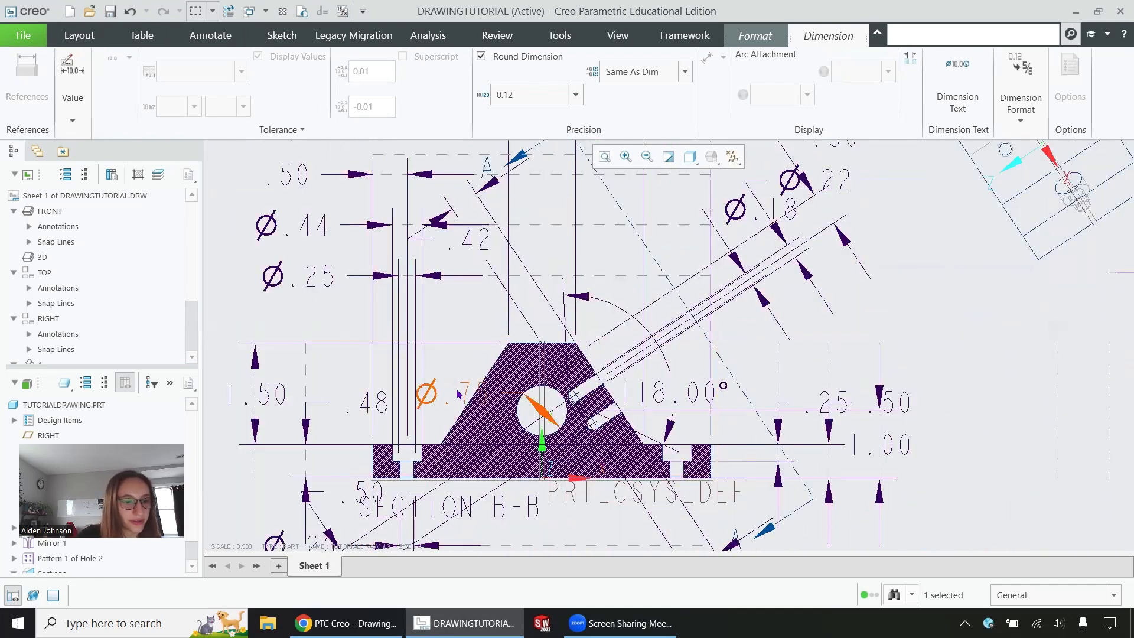
Step: Drag the Ø.75 hole diameter dimension up and left and flip its text across the leader
{"action": "left_click", "coordinate": [464, 395]}
{"action": "left_click", "coordinate": [467, 390]}
{"action": "left_click_drag", "start_coordinate": [468, 390], "coordinate": [364, 314]}
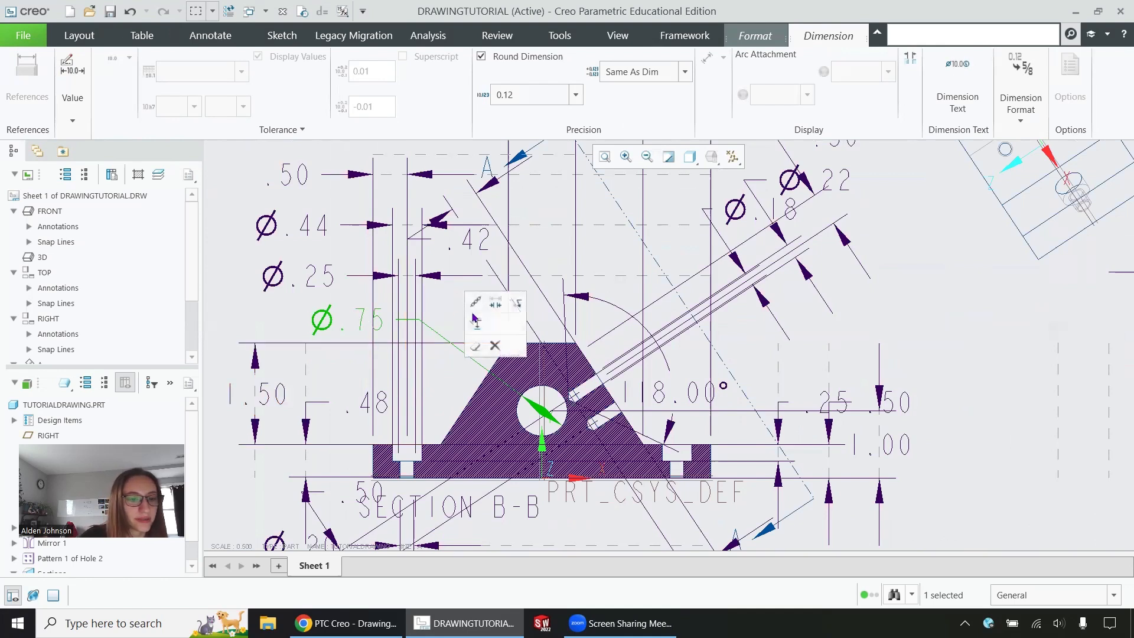
{"action": "left_click", "coordinate": [503, 304]}
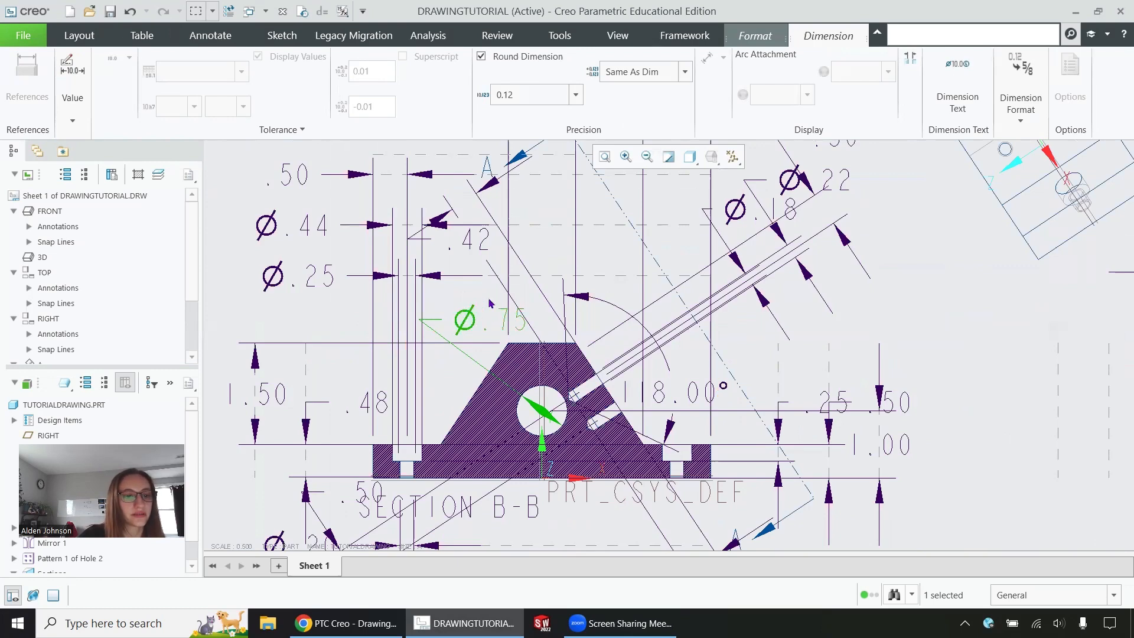
Step: Flip the Ø.75 arrow outside the hole and move the dimension to the section's right
{"action": "left_click", "coordinate": [919, 339]}
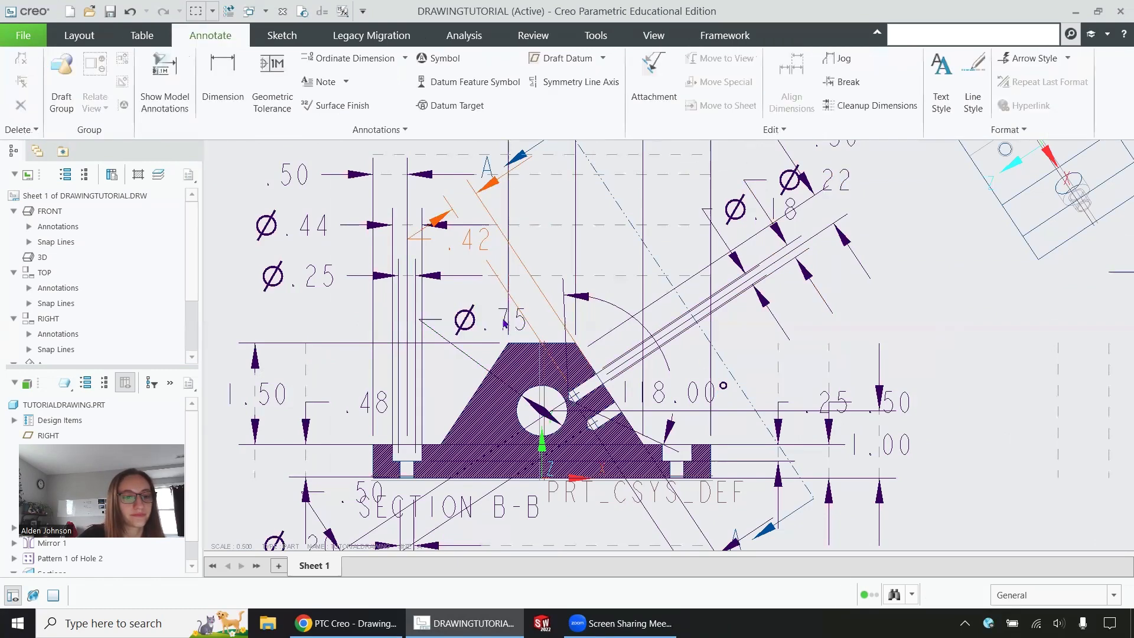
{"action": "left_click", "coordinate": [502, 319]}
{"action": "left_click", "coordinate": [532, 229]}
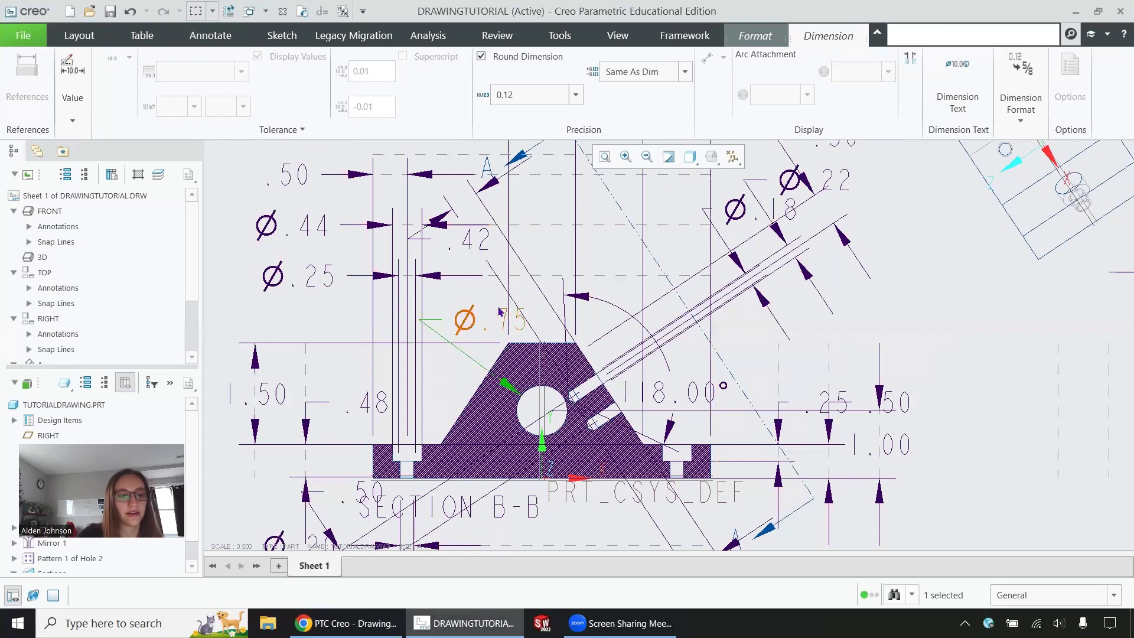
{"action": "left_click_drag", "start_coordinate": [499, 316], "coordinate": [912, 316]}
{"action": "scroll", "coordinate": [541, 429], "scroll_direction": "down", "scroll_amount": 1}
{"action": "scroll", "coordinate": [542, 467], "scroll_direction": "down", "scroll_amount": 2}
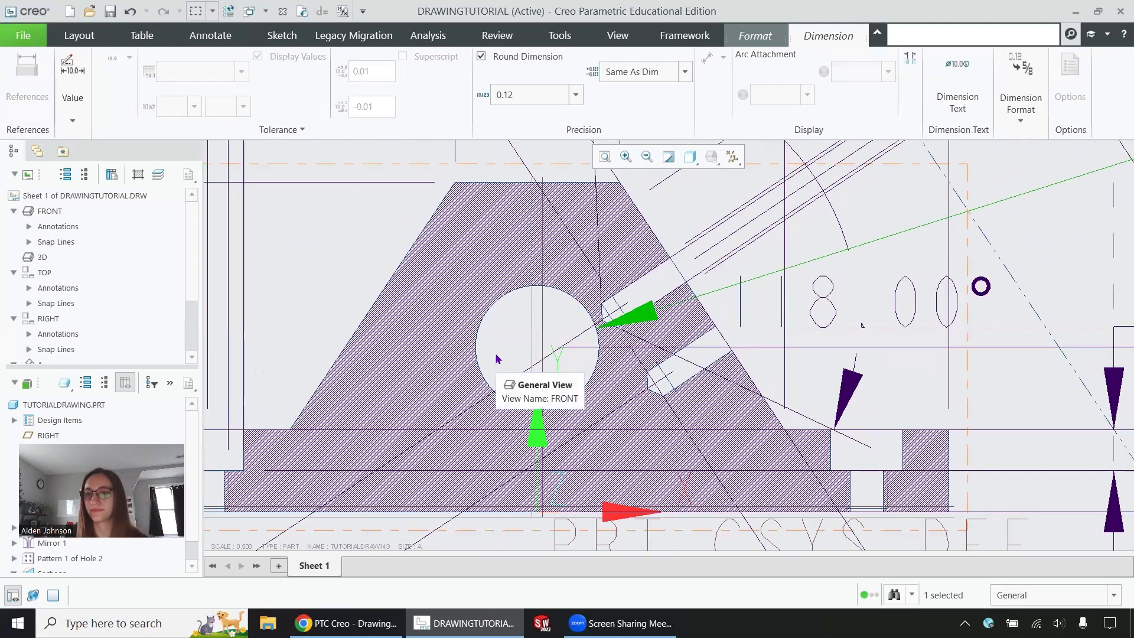
{"action": "left_click", "coordinate": [659, 425]}
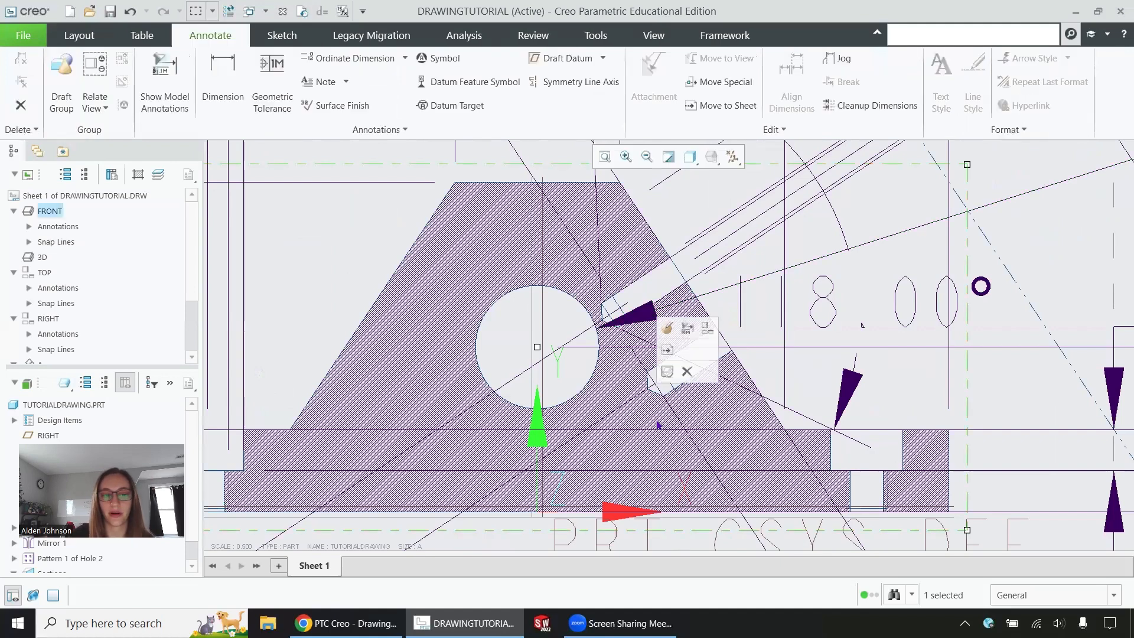
Step: Show the model's A_1 datum axis on the front section view through Show Model Annotations
{"action": "left_click", "coordinate": [687, 329]}
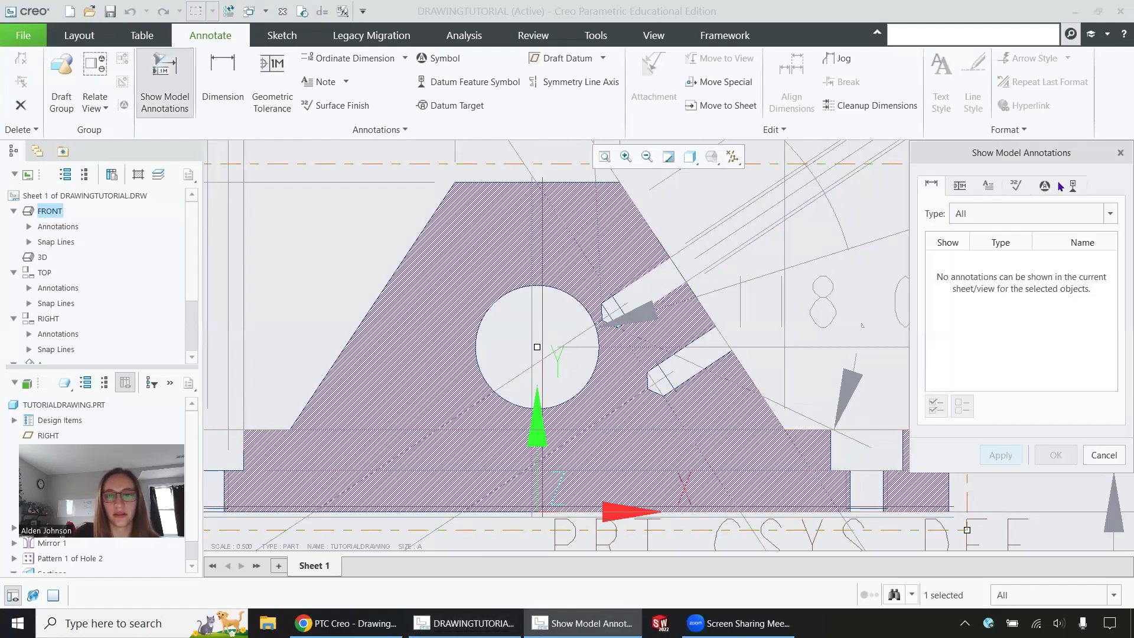
{"action": "left_click", "coordinate": [985, 186]}
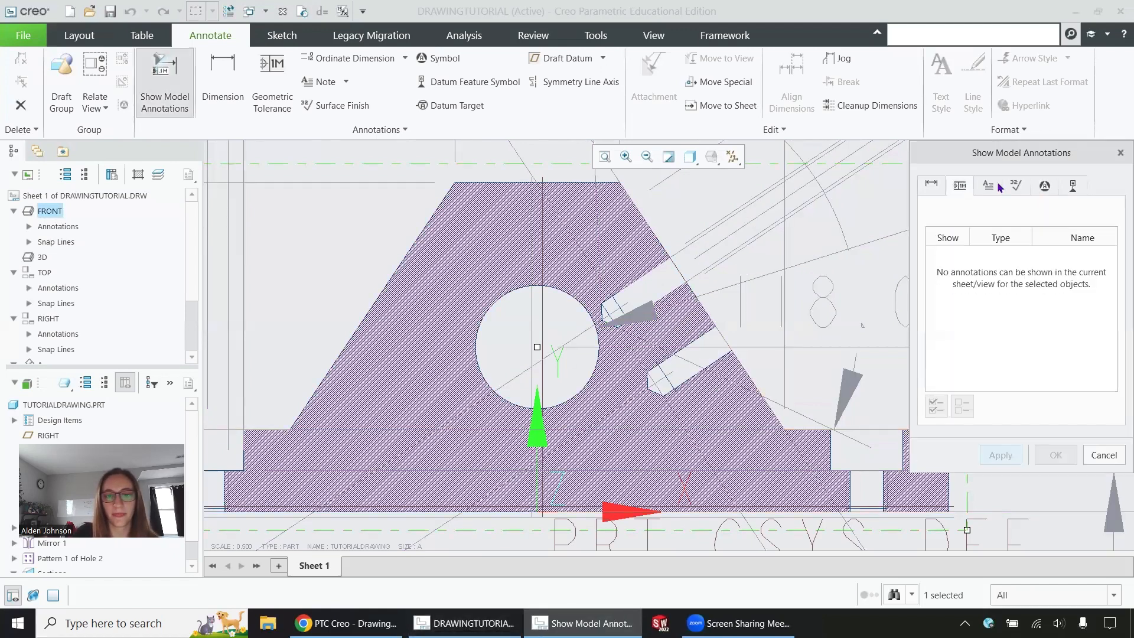
{"action": "left_click", "coordinate": [1045, 186]}
{"action": "left_click", "coordinate": [1073, 185]}
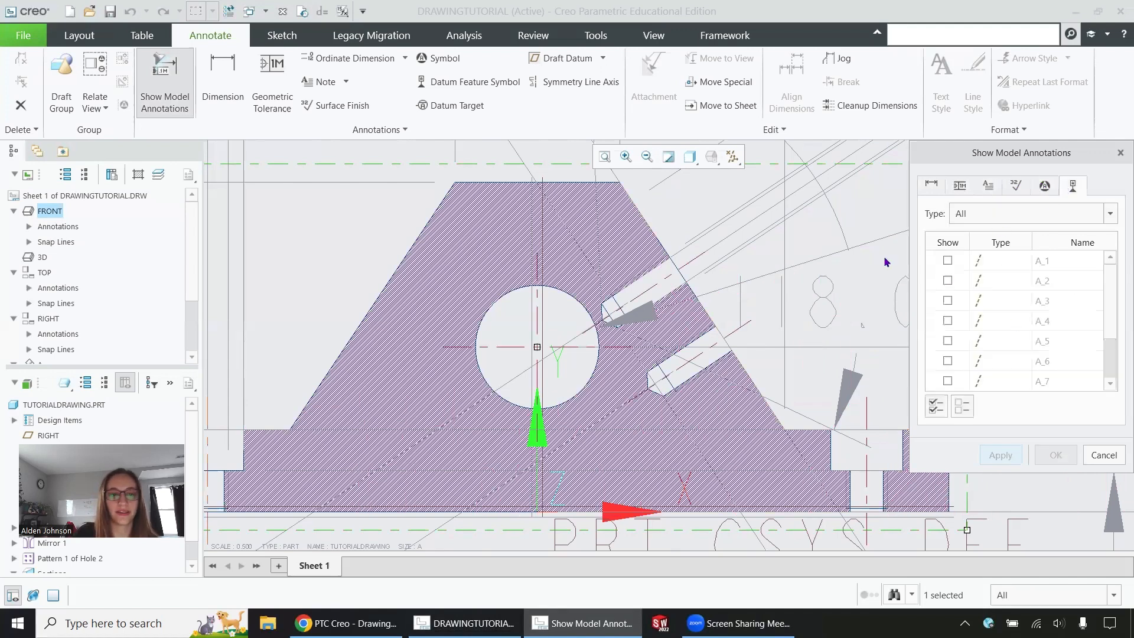
{"action": "left_click", "coordinate": [537, 350]}
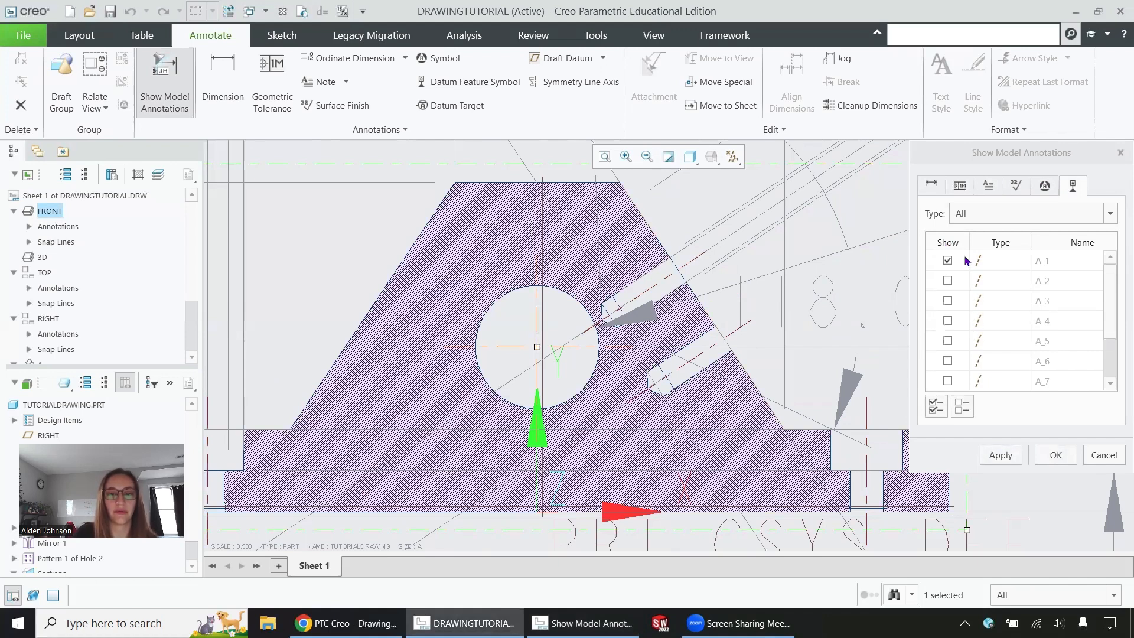
{"action": "scroll", "coordinate": [958, 269], "scroll_direction": "down", "scroll_amount": 1}
{"action": "scroll", "coordinate": [947, 313], "scroll_direction": "up", "scroll_amount": 1}
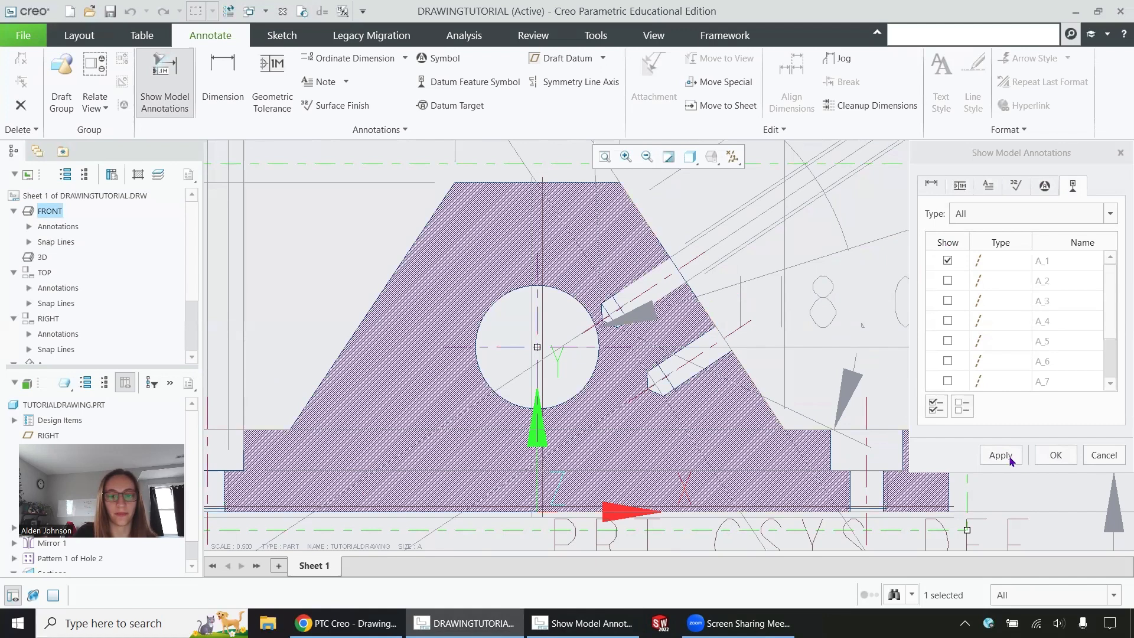
{"action": "left_click", "coordinate": [1056, 455]}
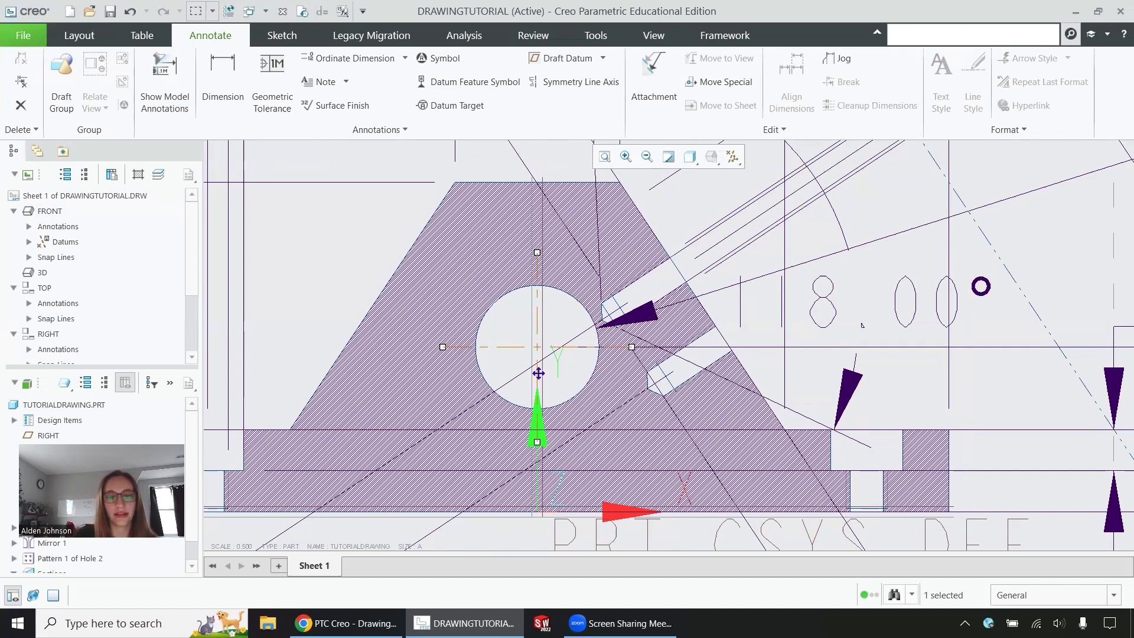
Step: Delete the 5.00, .50, 2.00 and .50 dimensions from the top view
{"action": "scroll", "coordinate": [543, 364], "scroll_direction": "down", "scroll_amount": 1}
{"action": "scroll", "coordinate": [543, 363], "scroll_direction": "down", "scroll_amount": 5}
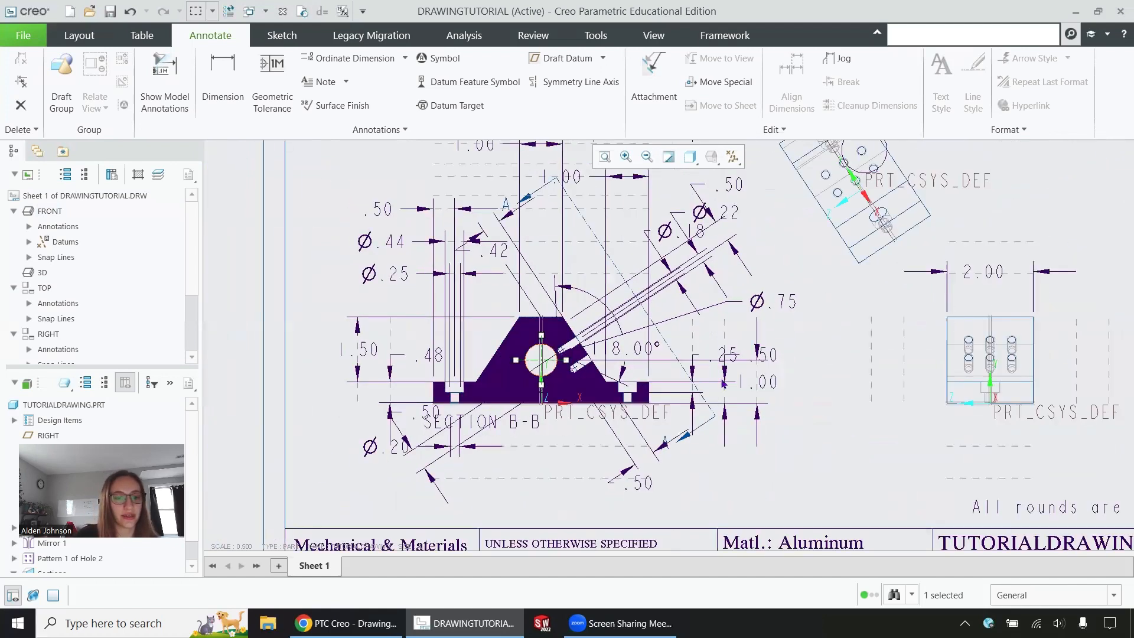
{"action": "scroll", "coordinate": [660, 235], "scroll_direction": "up", "scroll_amount": 4}
{"action": "scroll", "coordinate": [712, 248], "scroll_direction": "up", "scroll_amount": 2}
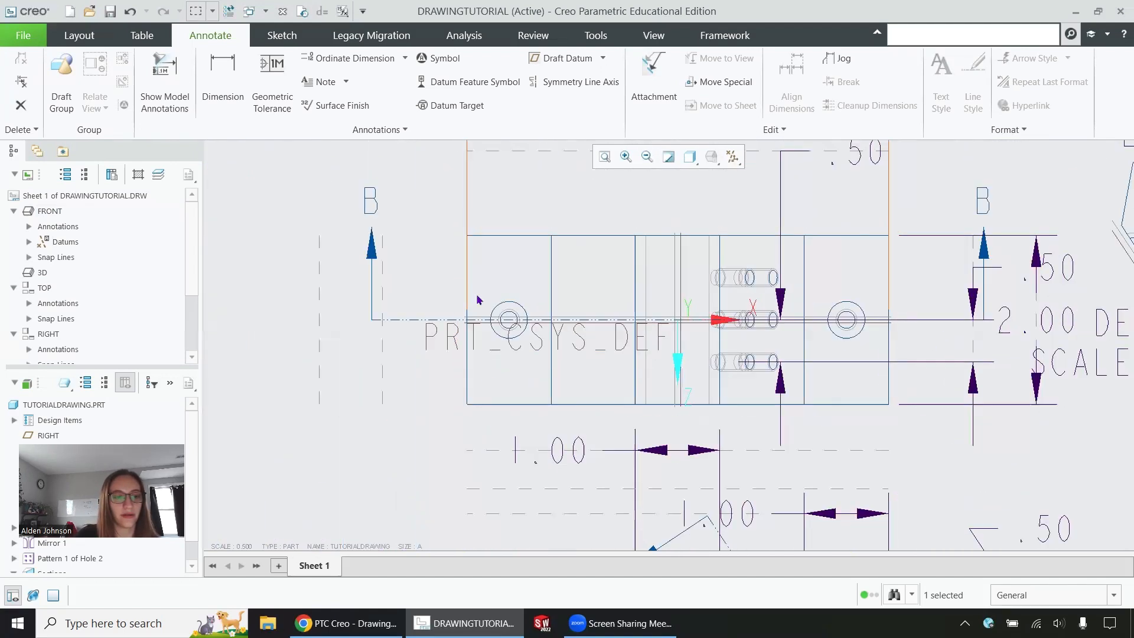
{"action": "scroll", "coordinate": [765, 340], "scroll_direction": "down", "scroll_amount": 2}
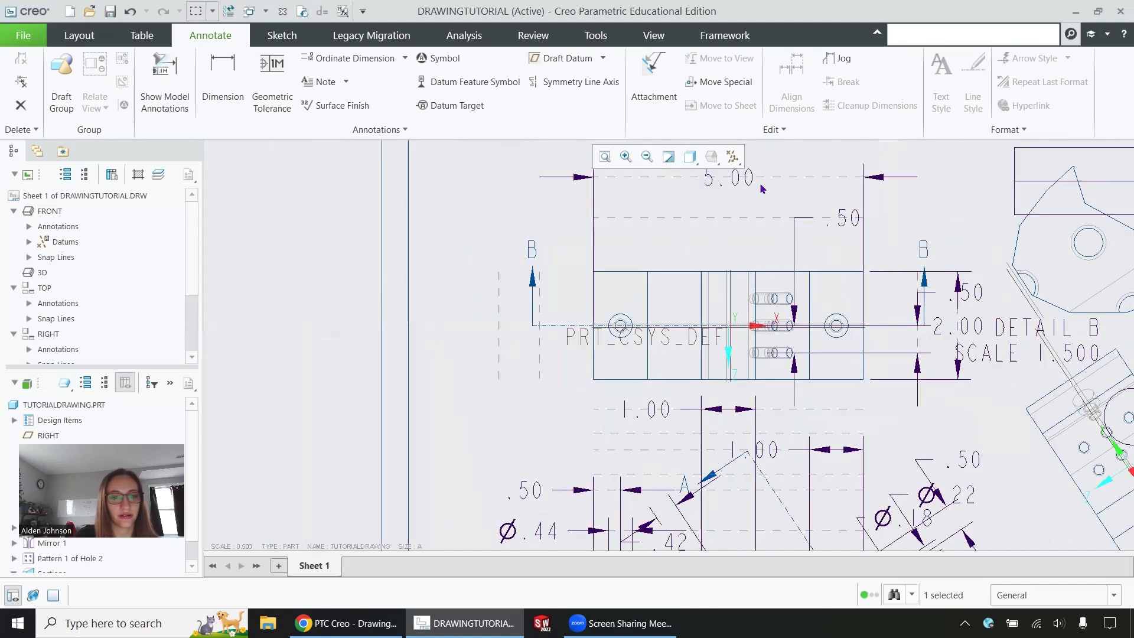
{"action": "left_click", "coordinate": [742, 178]}
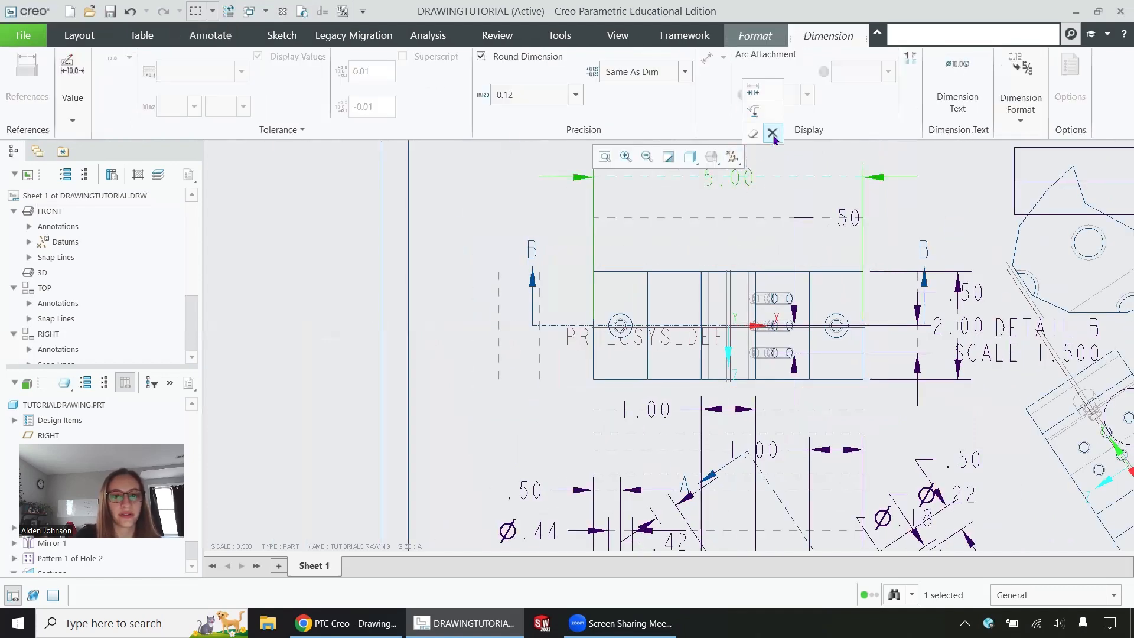
{"action": "left_click", "coordinate": [773, 134]}
{"action": "left_click", "coordinate": [851, 217]}
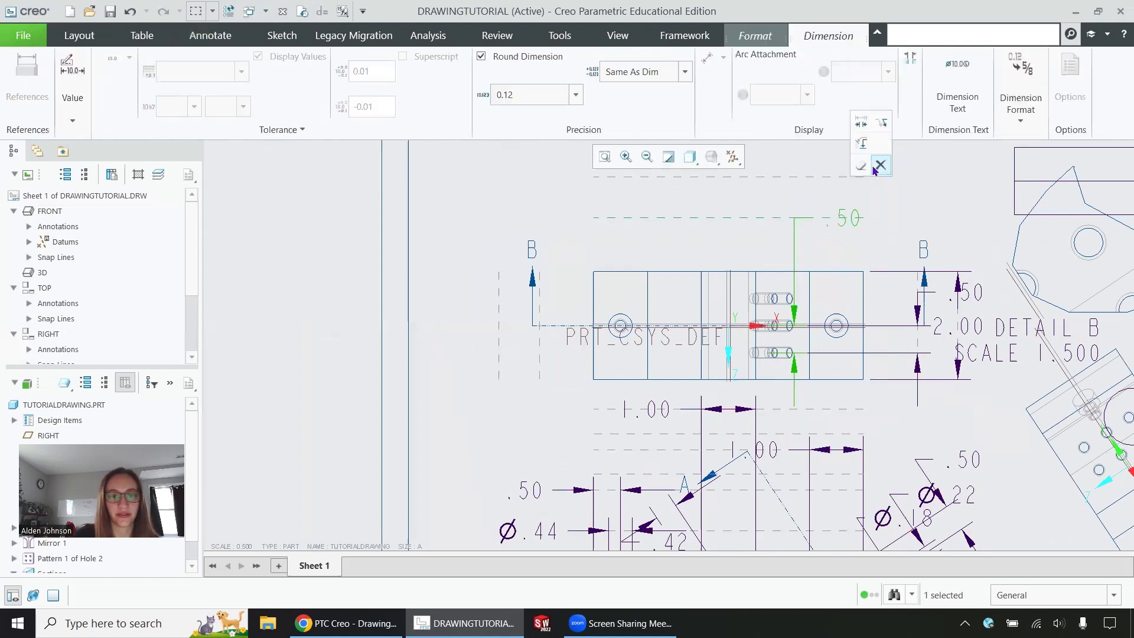
{"action": "left_click", "coordinate": [880, 166]}
{"action": "left_click", "coordinate": [943, 327]}
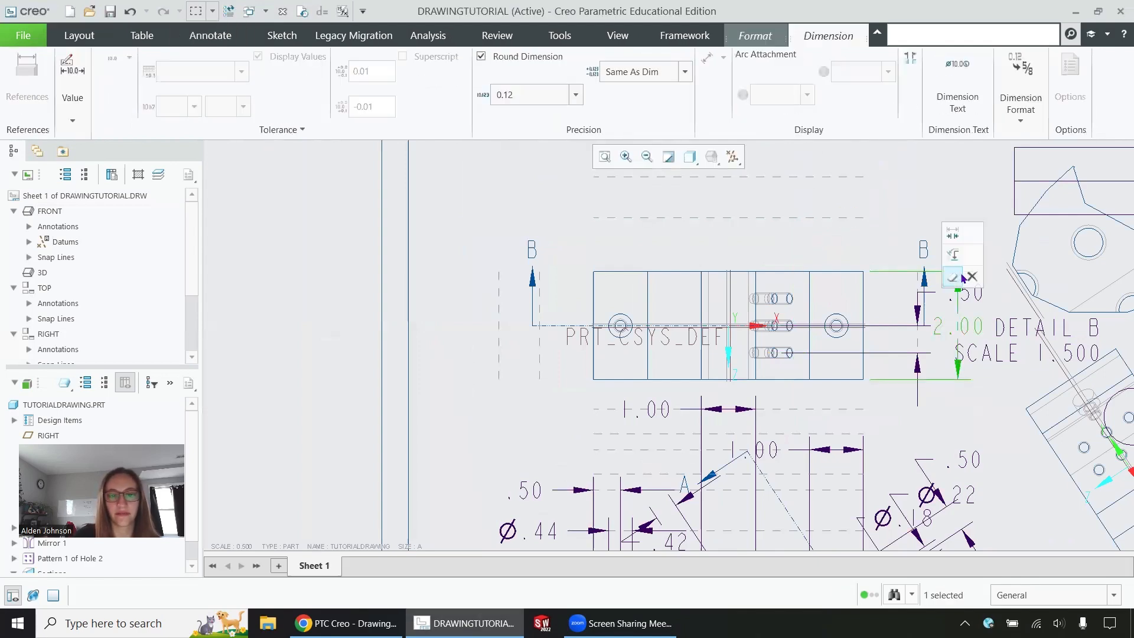
{"action": "left_click", "coordinate": [971, 276]}
{"action": "left_click", "coordinate": [972, 292]}
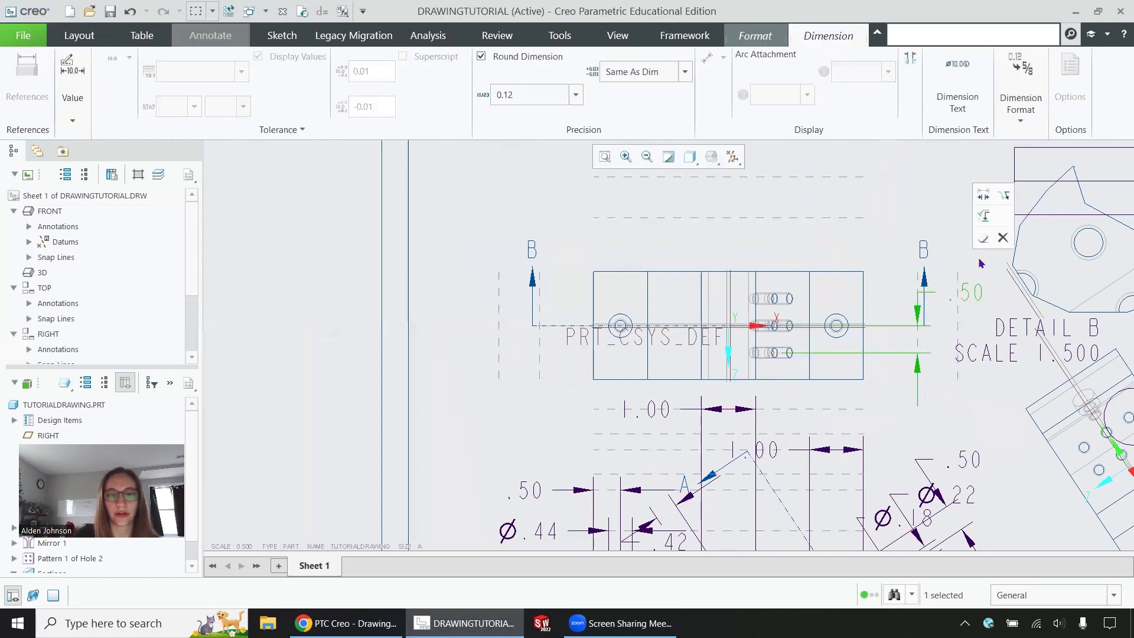
{"action": "left_click", "coordinate": [1003, 238]}
Step: Select the Ø.44 diameter dimension on the top view
{"action": "scroll", "coordinate": [711, 298], "scroll_direction": "up", "scroll_amount": 3}
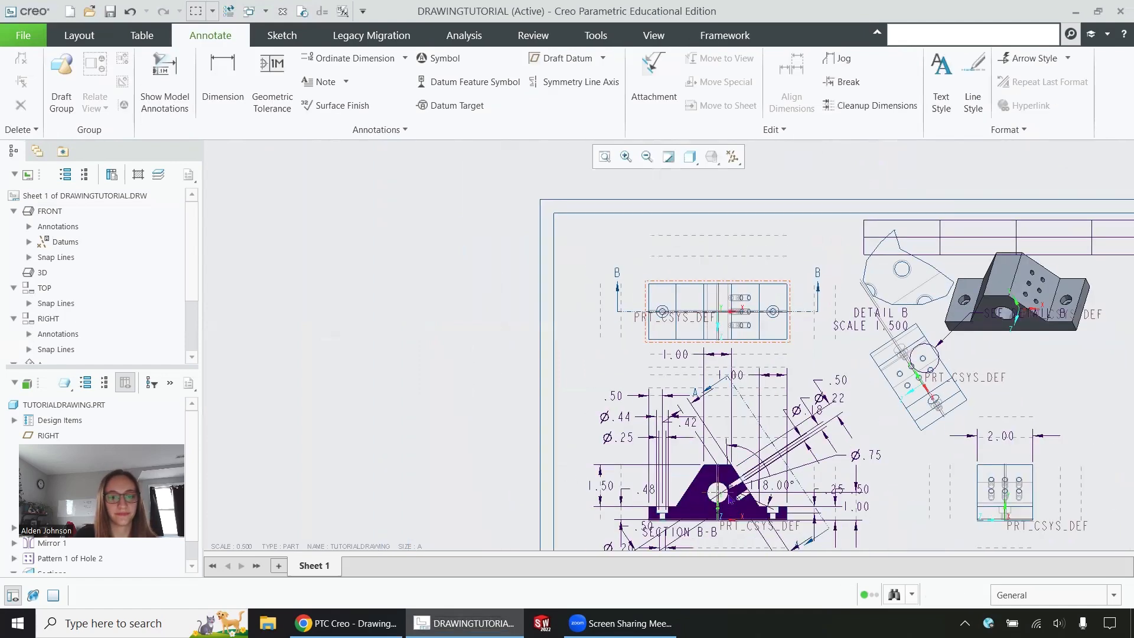
{"action": "scroll", "coordinate": [732, 508], "scroll_direction": "down", "scroll_amount": 3}
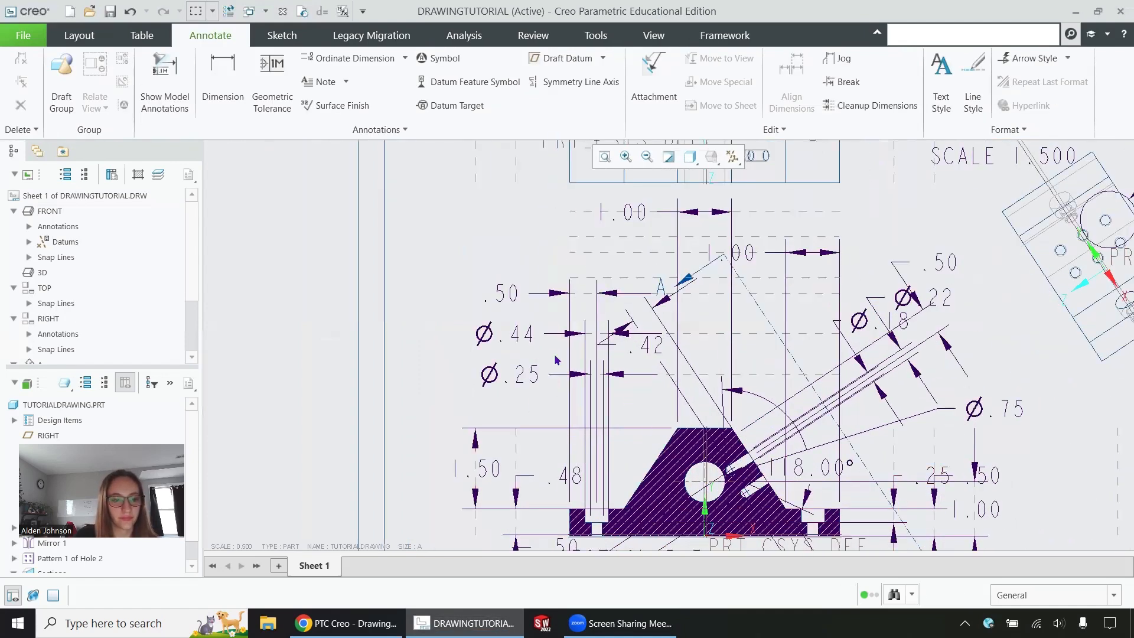
{"action": "scroll", "coordinate": [631, 462], "scroll_direction": "up", "scroll_amount": 2}
{"action": "scroll", "coordinate": [606, 434], "scroll_direction": "down", "scroll_amount": 2}
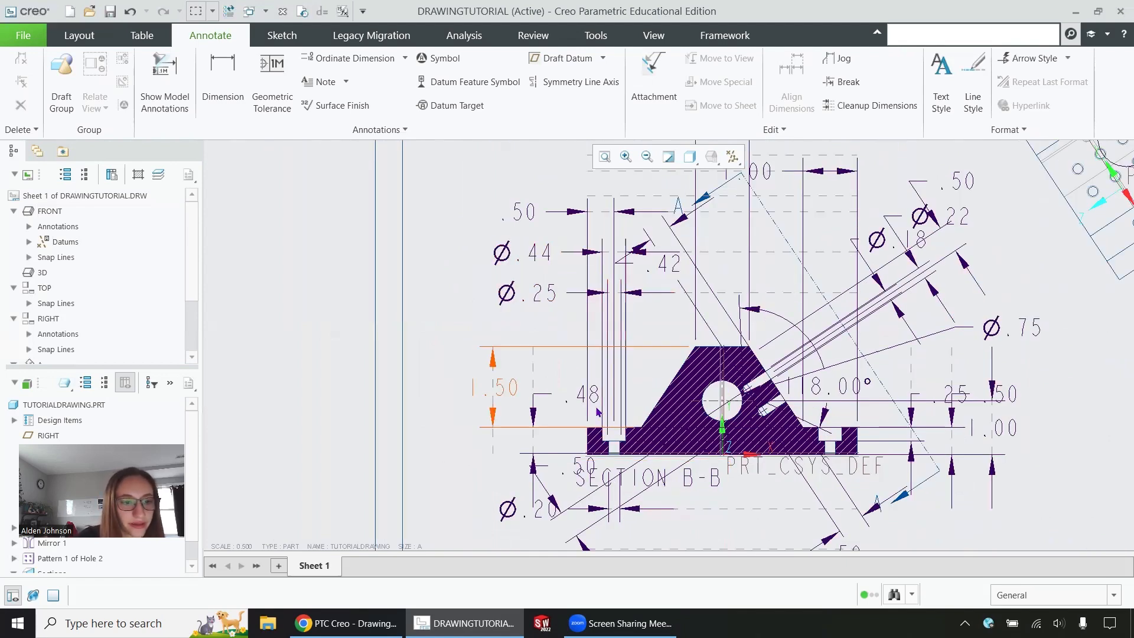
{"action": "left_click", "coordinate": [544, 254]}
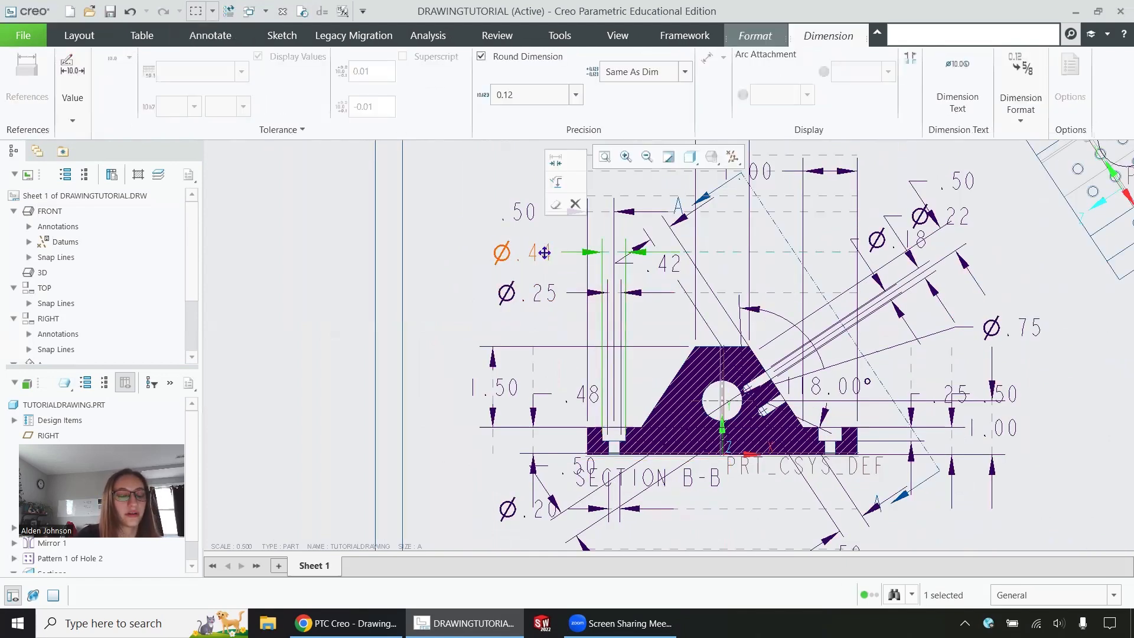
Step: Flip the Ø.44 dimension arrows and move its text above the top view
{"action": "left_click", "coordinate": [558, 187]}
{"action": "scroll", "coordinate": [680, 390], "scroll_direction": "down", "scroll_amount": 4}
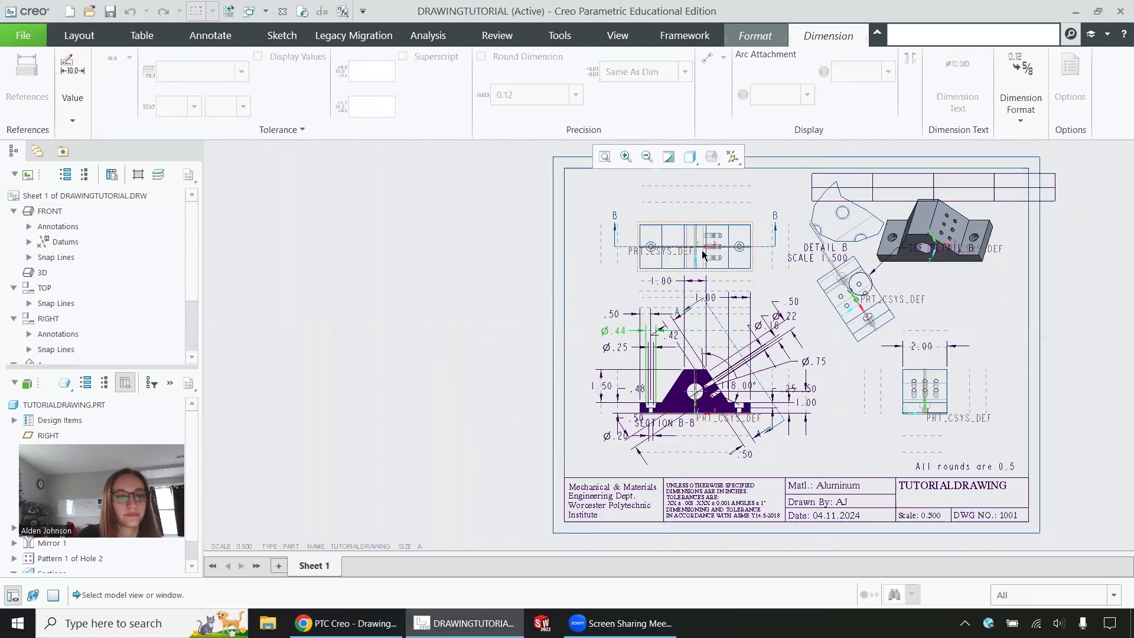
{"action": "scroll", "coordinate": [690, 259], "scroll_direction": "up", "scroll_amount": 3}
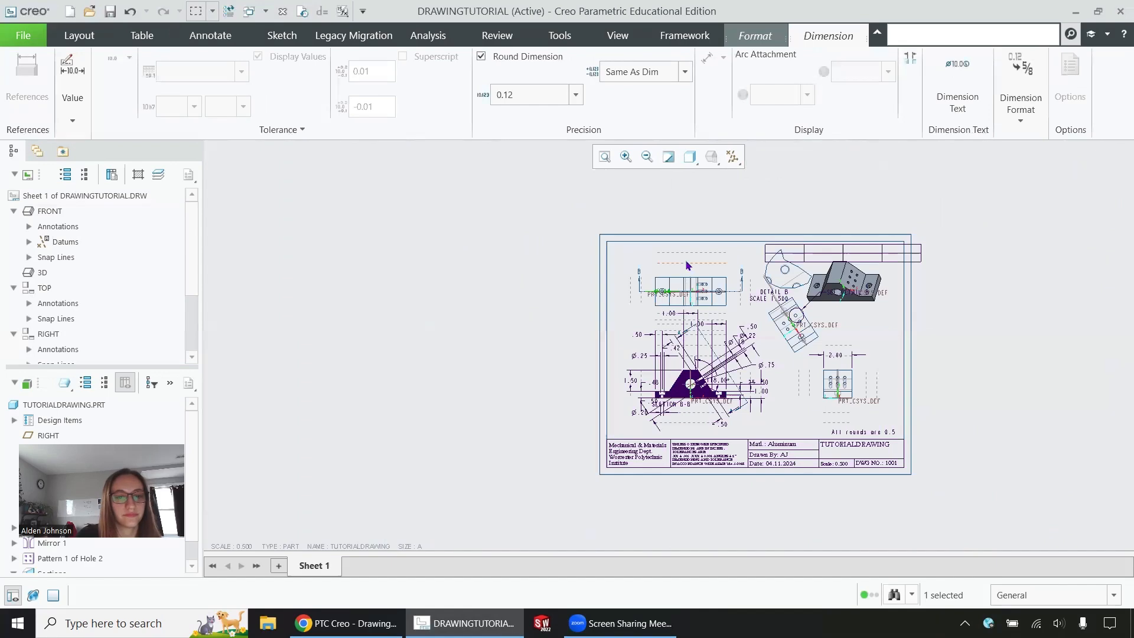
{"action": "mouse_move", "coordinate": [663, 268]}
{"action": "left_mouse_down"}
{"action": "mouse_move", "coordinate": [678, 218]}
{"action": "mouse_move", "coordinate": [663, 210]}
{"action": "left_mouse_up"}
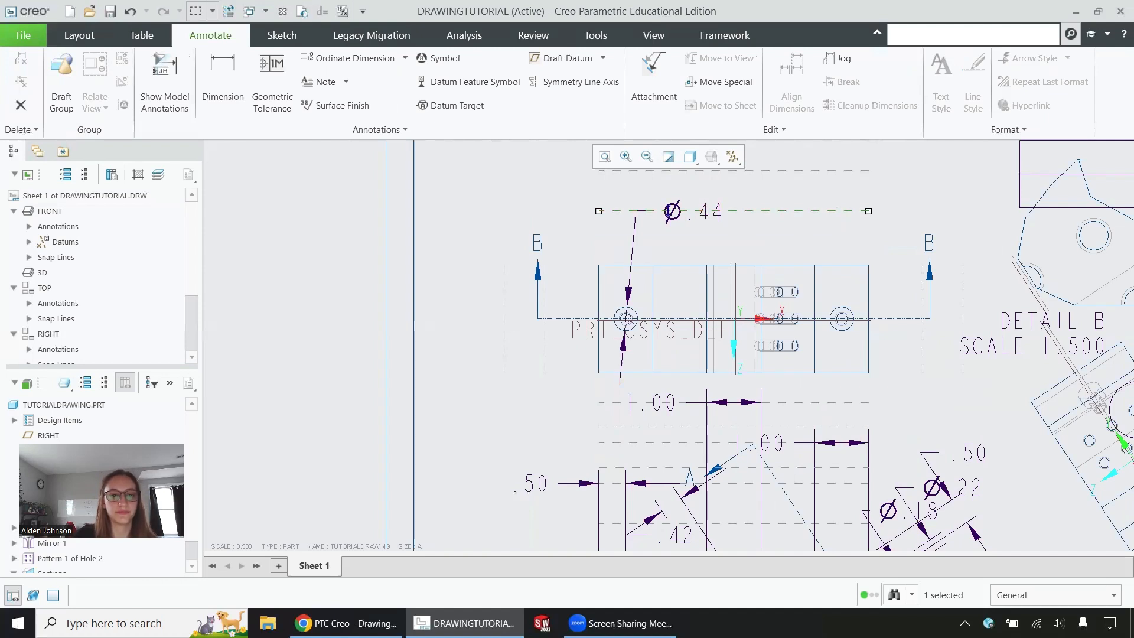
{"action": "left_click", "coordinate": [676, 211]}
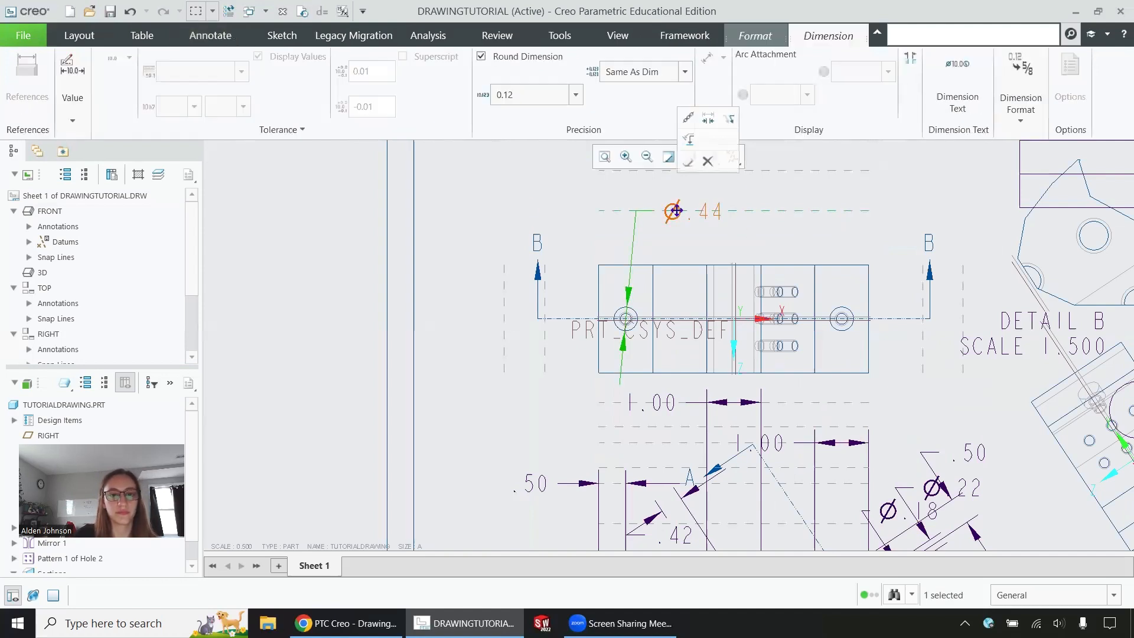
Step: In Dimension Text, push @D down to open a new empty first line
{"action": "left_click", "coordinate": [954, 89]}
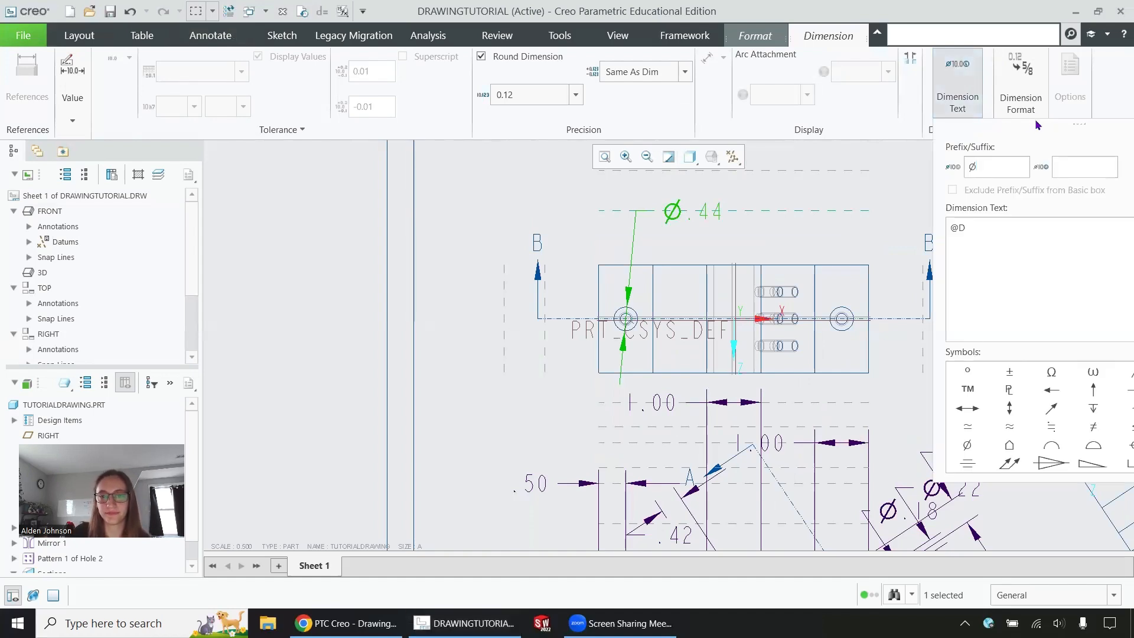
{"action": "mouse_move", "coordinate": [1036, 124]}
{"action": "left_mouse_down"}
{"action": "mouse_move", "coordinate": [636, 151]}
{"action": "mouse_move", "coordinate": [352, 121]}
{"action": "mouse_move", "coordinate": [728, 116]}
{"action": "left_mouse_up"}
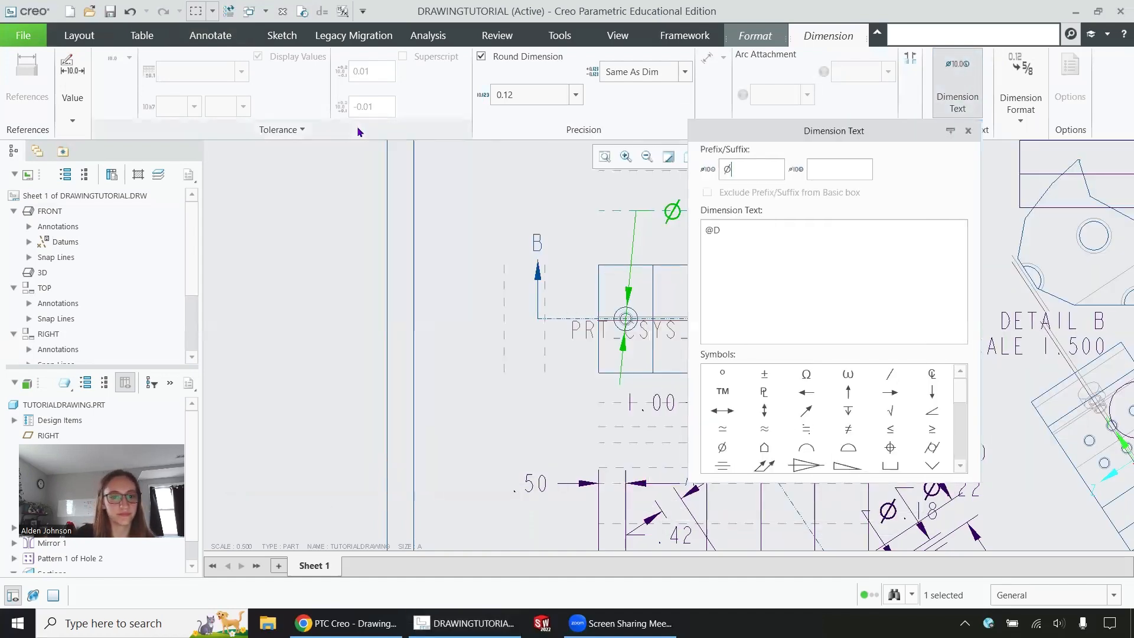
{"action": "left_click", "coordinate": [885, 125]}
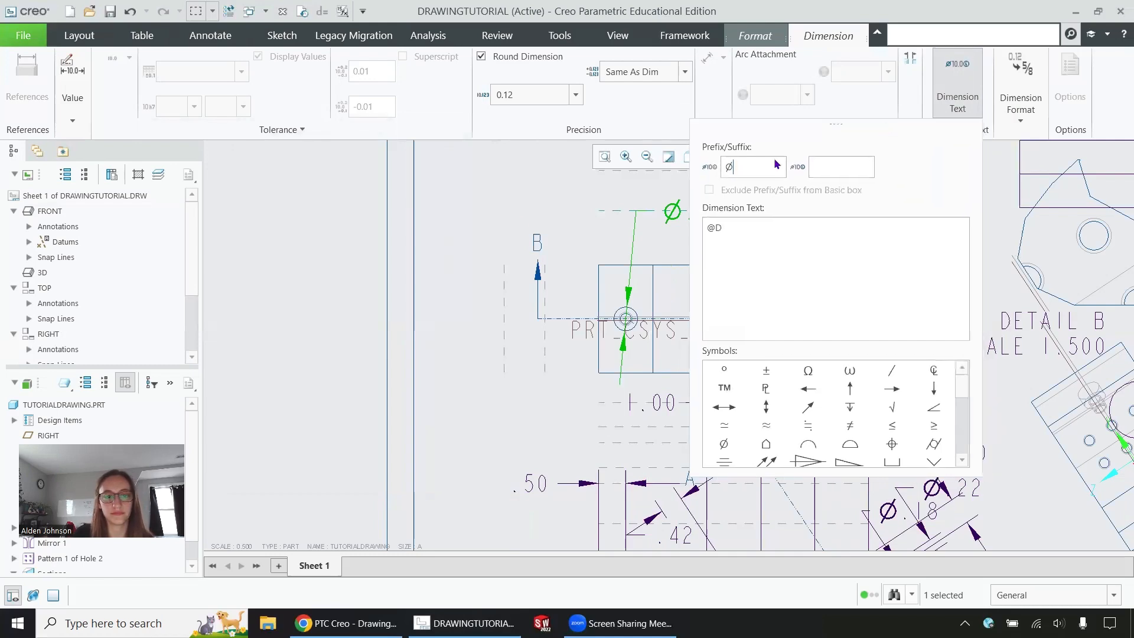
{"action": "scroll", "coordinate": [345, 289], "scroll_direction": "up", "scroll_amount": 3}
{"action": "scroll", "coordinate": [579, 282], "scroll_direction": "down", "scroll_amount": 1}
{"action": "scroll", "coordinate": [614, 282], "scroll_direction": "down", "scroll_amount": 2}
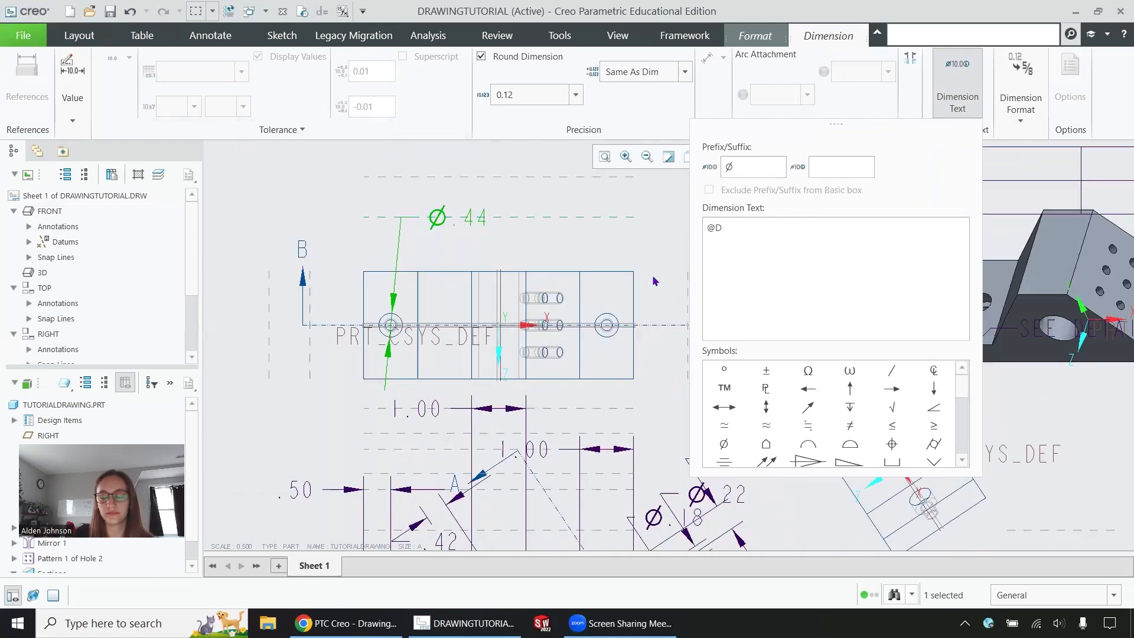
{"action": "scroll", "coordinate": [883, 455], "scroll_direction": "down", "scroll_amount": 3}
{"action": "scroll", "coordinate": [892, 435], "scroll_direction": "up", "scroll_amount": 3}
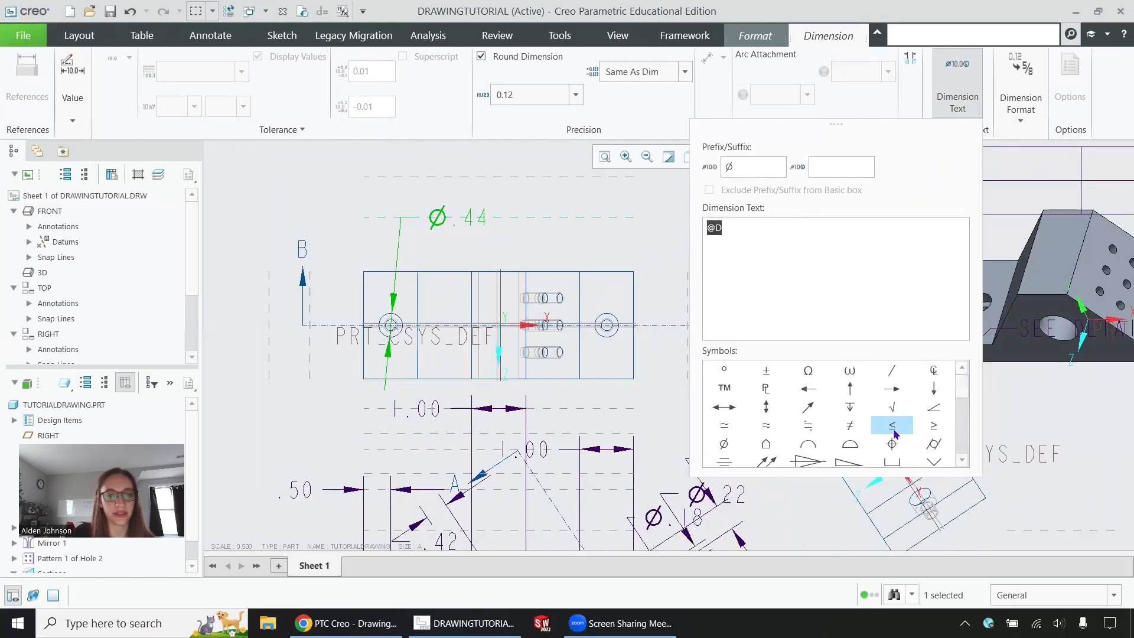
{"action": "left_click_drag", "start_coordinate": [752, 166], "coordinate": [722, 169]}
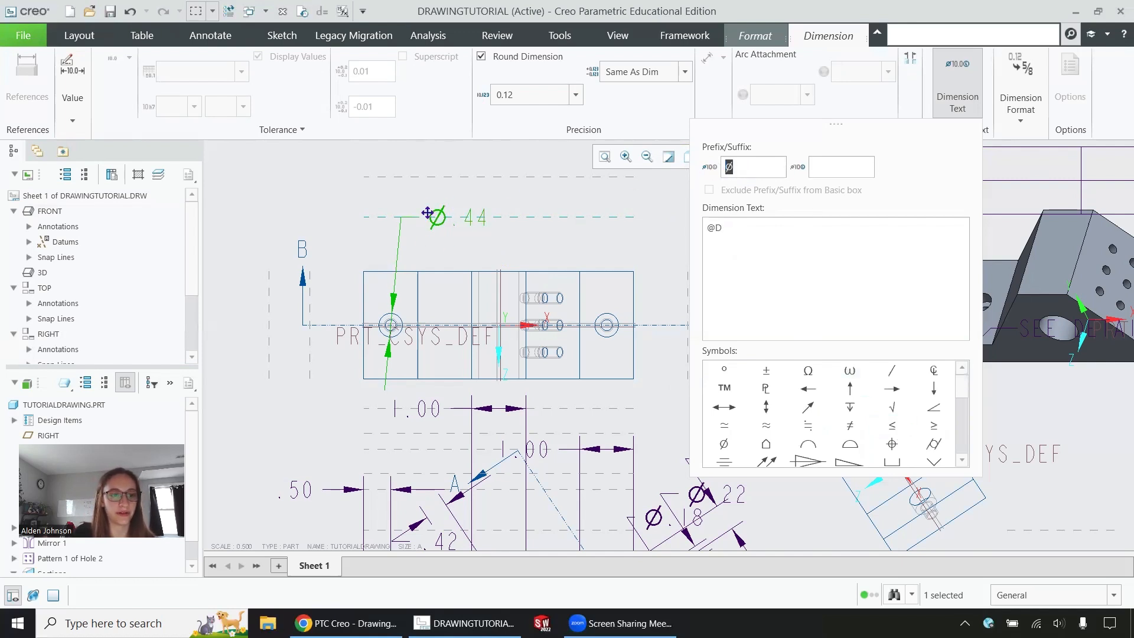
{"action": "left_click_drag", "start_coordinate": [770, 234], "coordinate": [694, 218]}
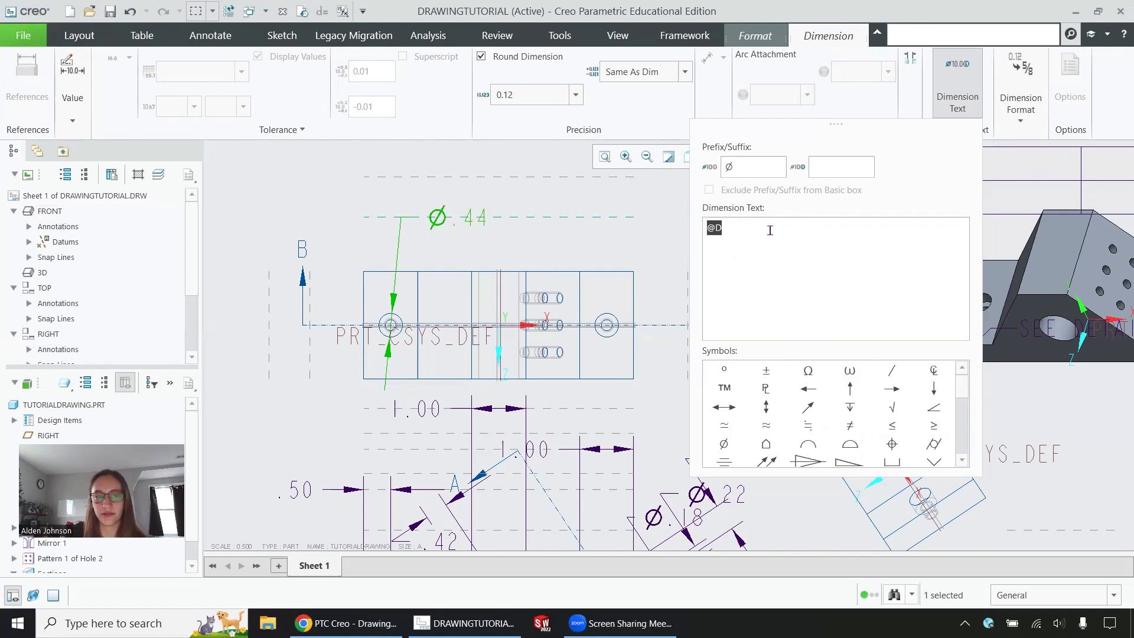
{"action": "left_click", "coordinate": [717, 227]}
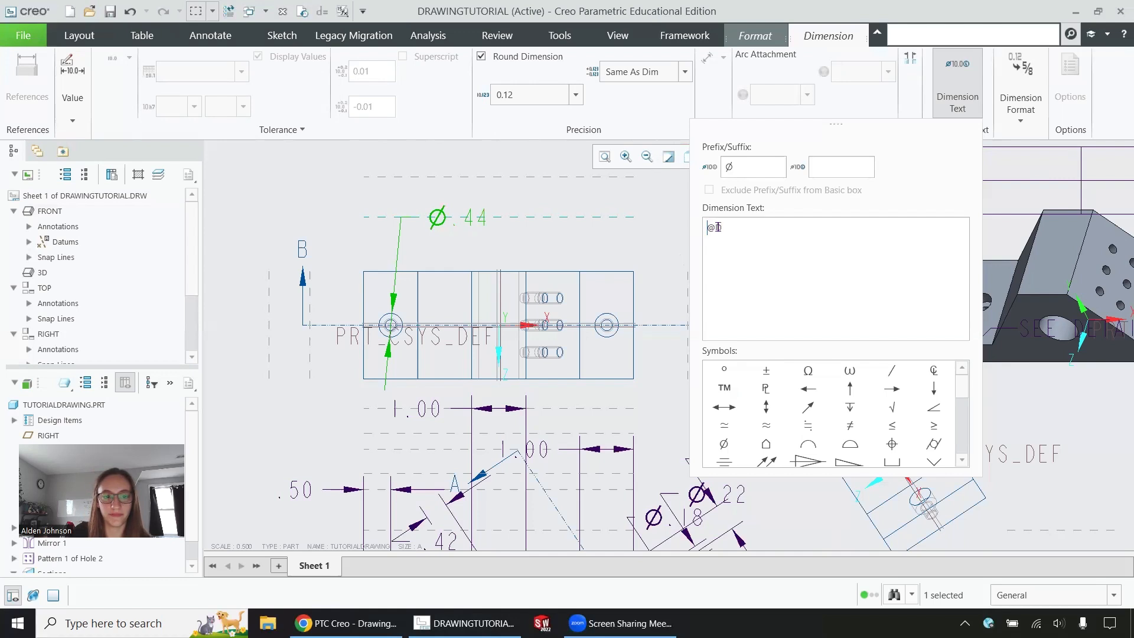
{"action": "key", "text": "Return"}
{"action": "left_click", "coordinate": [760, 233]}
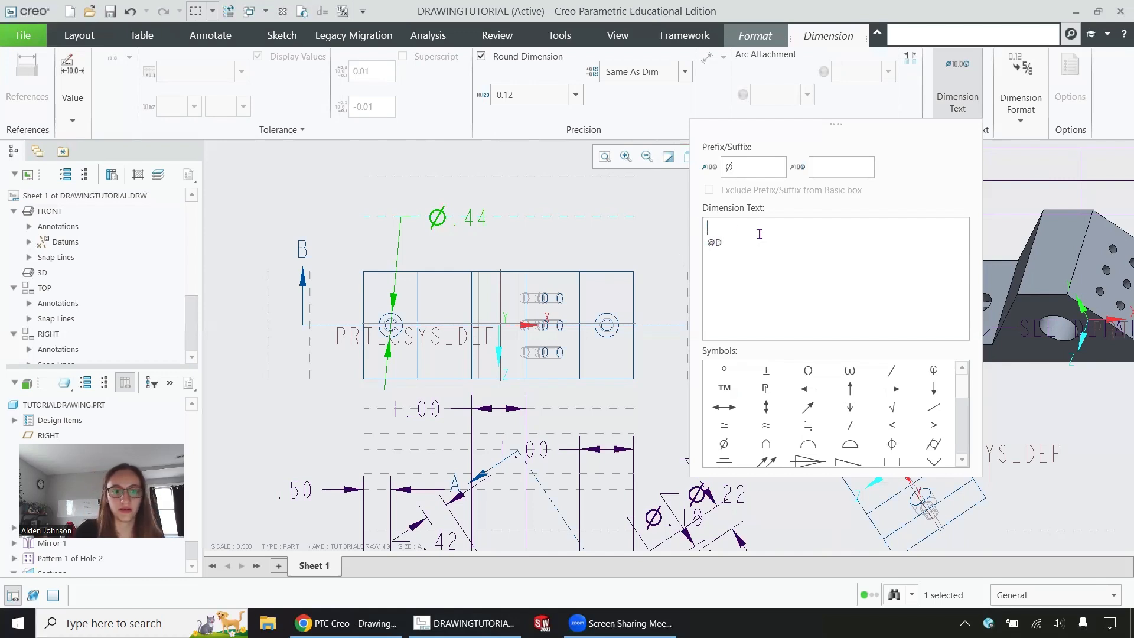
Step: Enter Ø0.25 THRU on the new first line of the callout
{"action": "scroll", "coordinate": [808, 410], "scroll_direction": "down", "scroll_amount": 5}
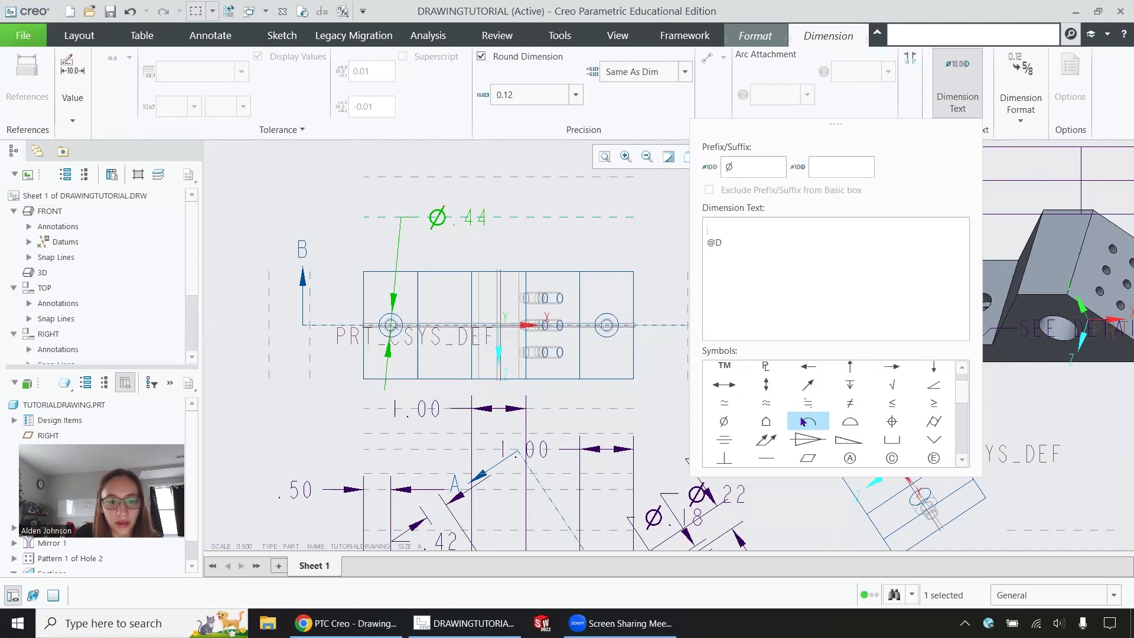
{"action": "scroll", "coordinate": [801, 422], "scroll_direction": "up", "scroll_amount": 5}
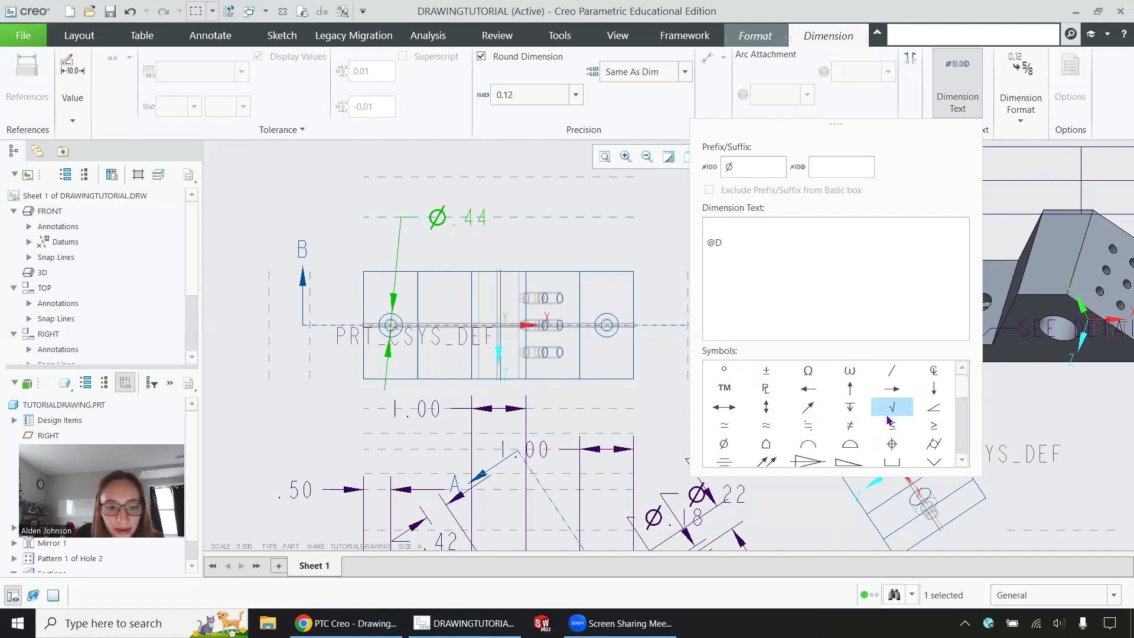
{"action": "scroll", "coordinate": [889, 406], "scroll_direction": "down", "scroll_amount": 2}
{"action": "left_click", "coordinate": [714, 390]}
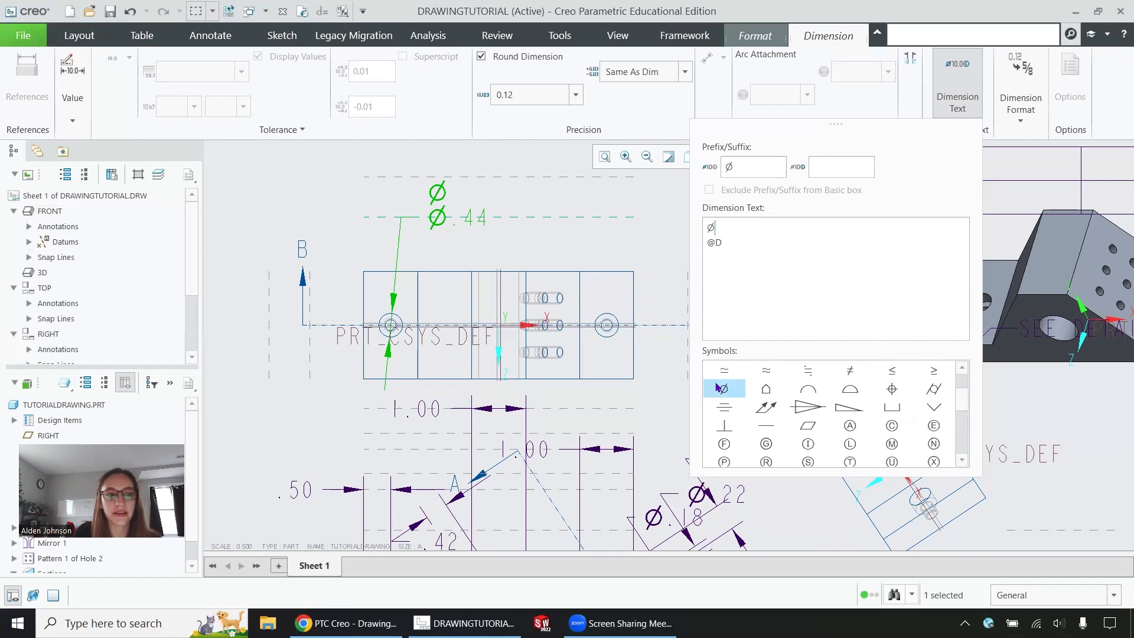
{"action": "scroll", "coordinate": [446, 242], "scroll_direction": "up", "scroll_amount": 4}
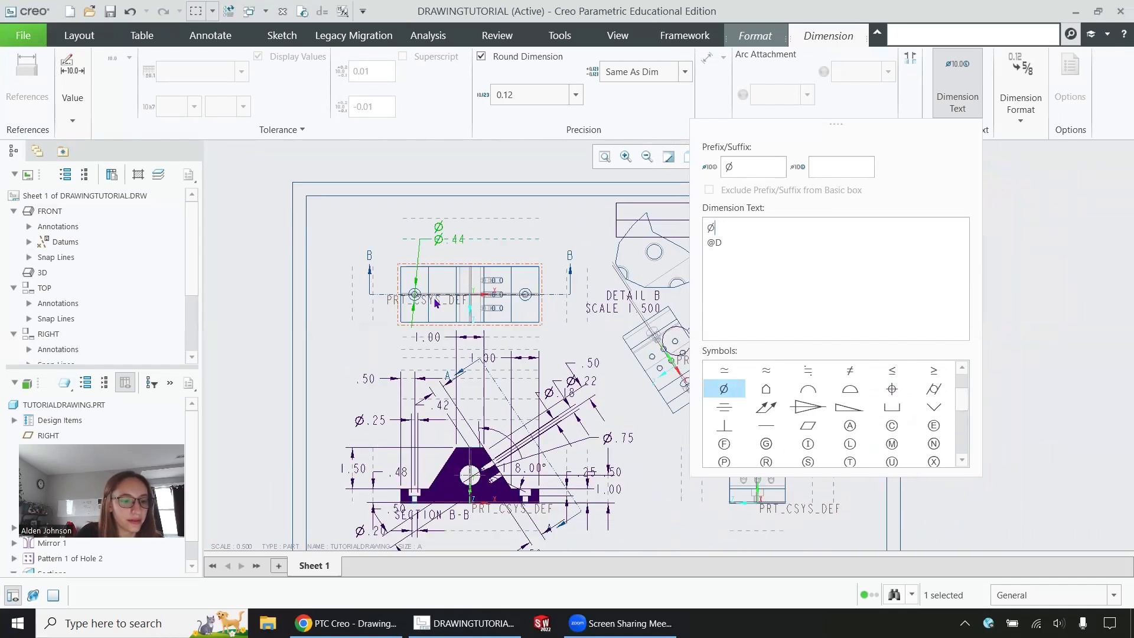
{"action": "scroll", "coordinate": [420, 448], "scroll_direction": "down", "scroll_amount": 2}
{"action": "scroll", "coordinate": [422, 464], "scroll_direction": "down", "scroll_amount": 2}
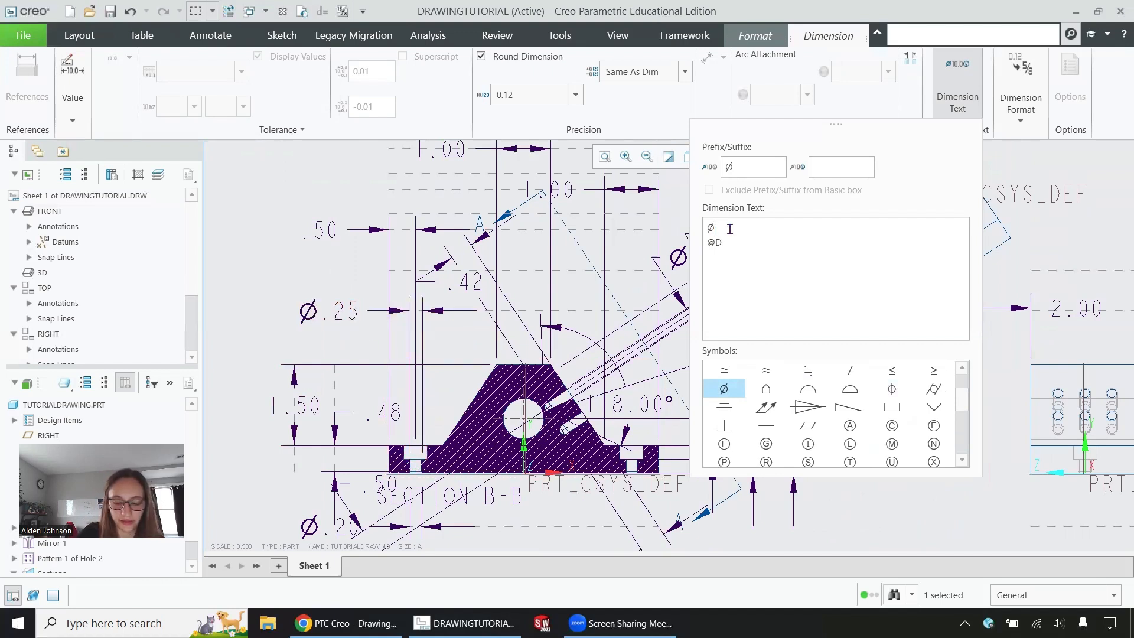
{"action": "type", "text": ".25"}
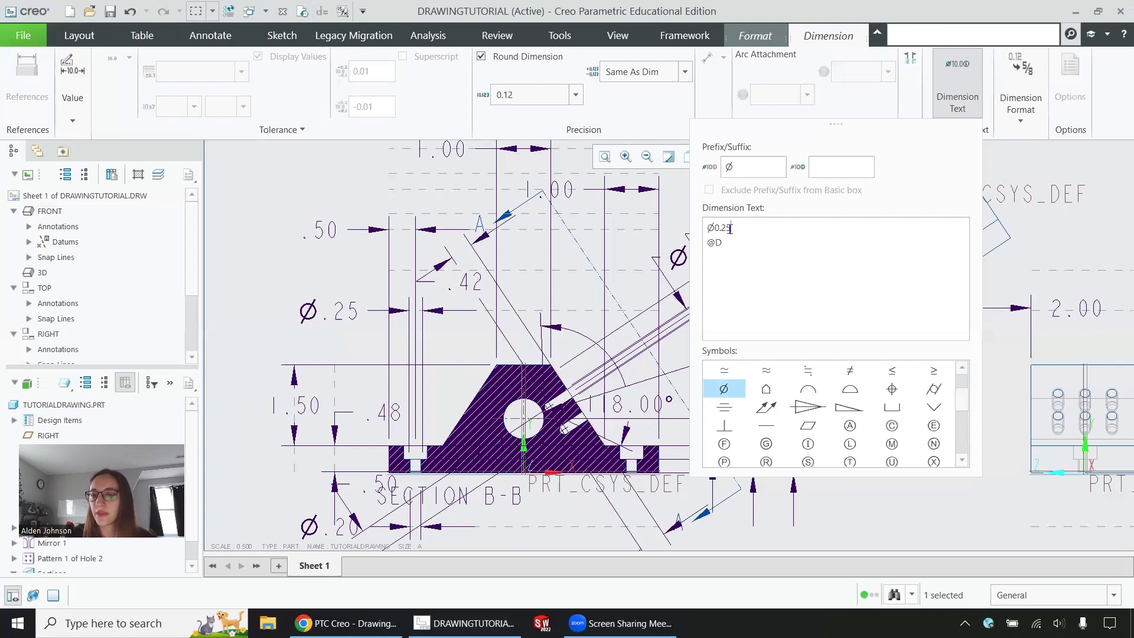
{"action": "type", "text": "T"}
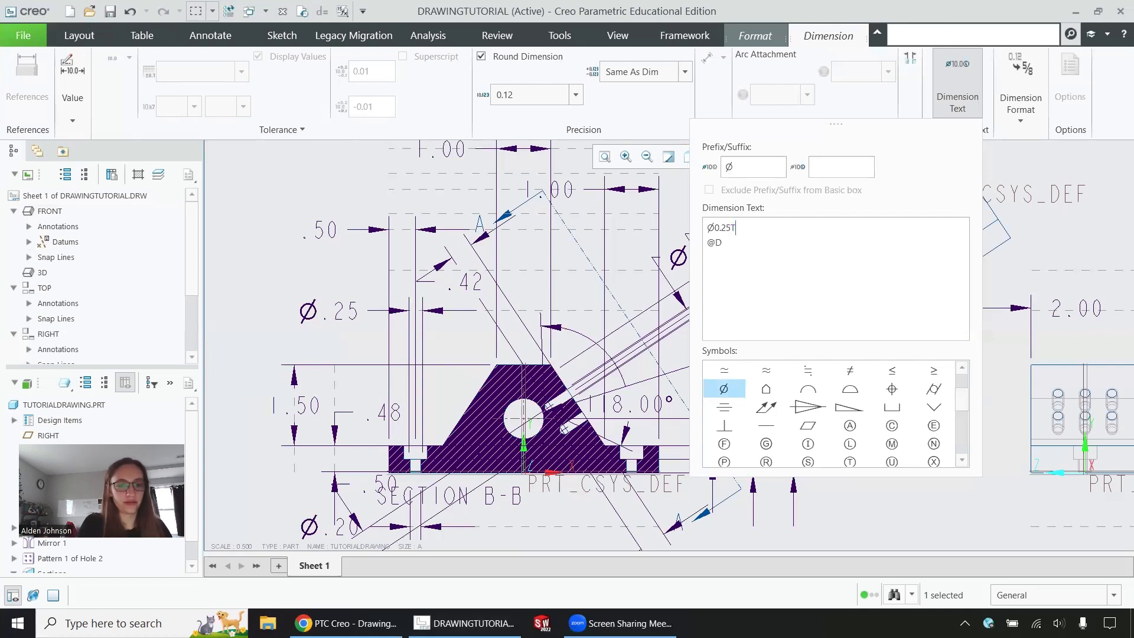
{"action": "type", "text": "HRU"}
{"action": "left_click", "coordinate": [730, 228]}
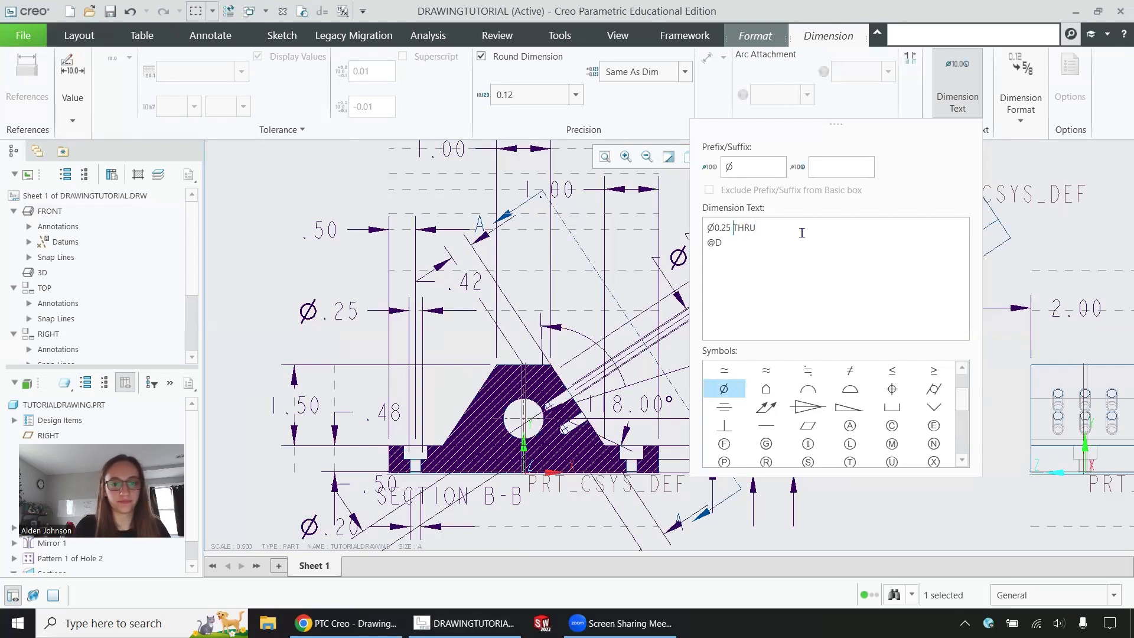
Step: Insert the counterbore symbol before @D on the second line
{"action": "scroll", "coordinate": [534, 360], "scroll_direction": "down", "scroll_amount": 1}
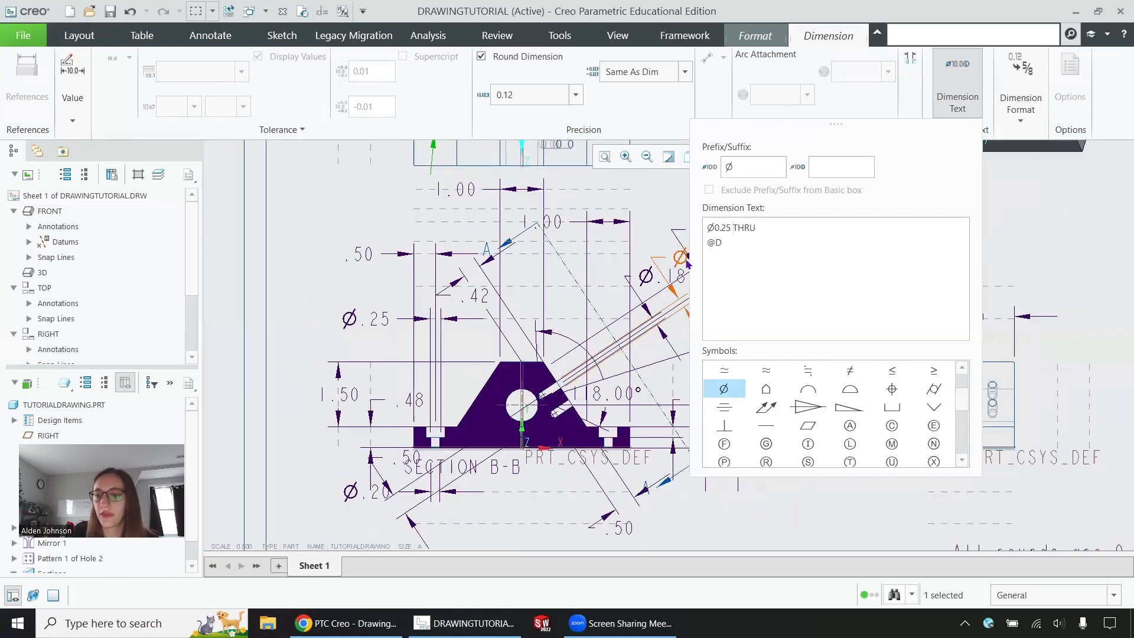
{"action": "left_click", "coordinate": [752, 243]}
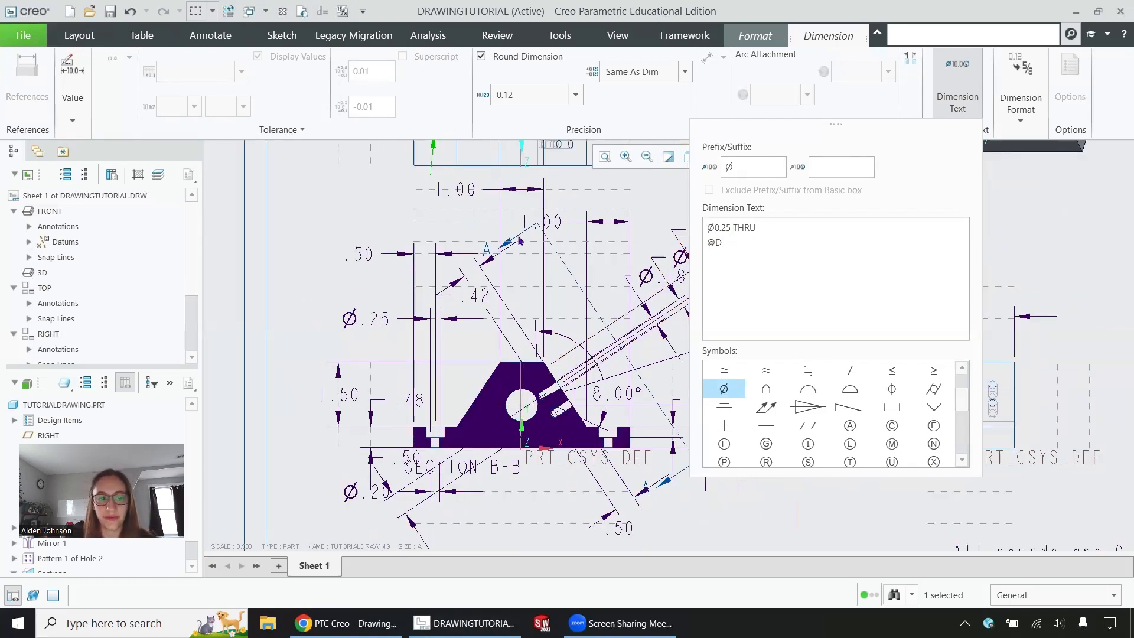
{"action": "scroll", "coordinate": [508, 190], "scroll_direction": "down", "scroll_amount": 2}
{"action": "scroll", "coordinate": [509, 191], "scroll_direction": "up", "scroll_amount": 3}
{"action": "scroll", "coordinate": [509, 191], "scroll_direction": "up", "scroll_amount": 1}
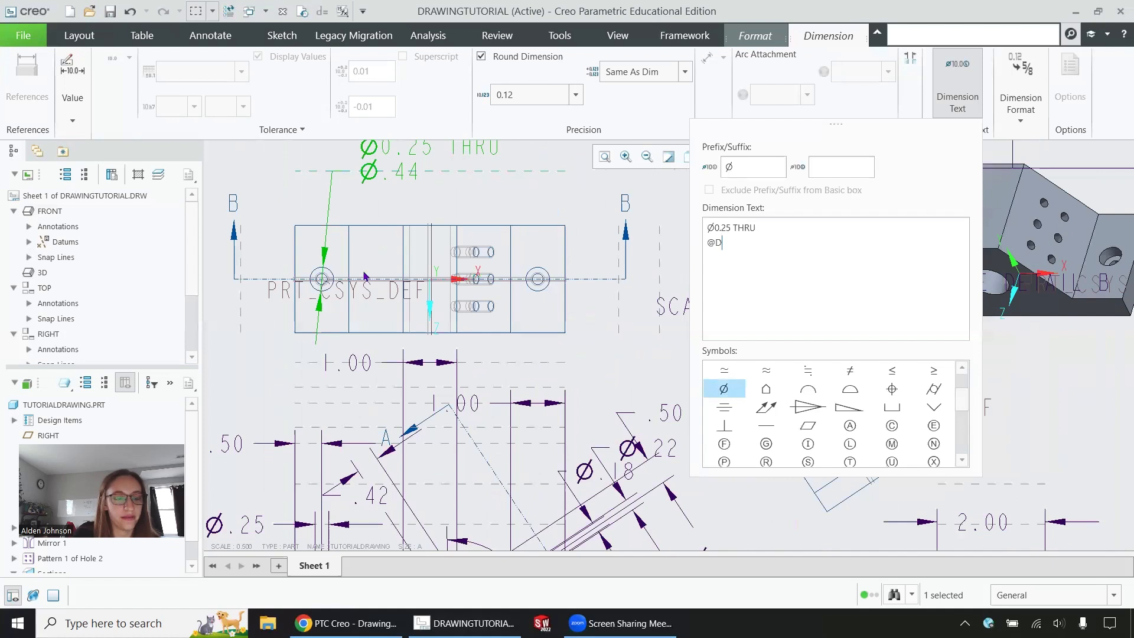
{"action": "left_click", "coordinate": [707, 242]}
{"action": "left_click", "coordinate": [889, 406]}
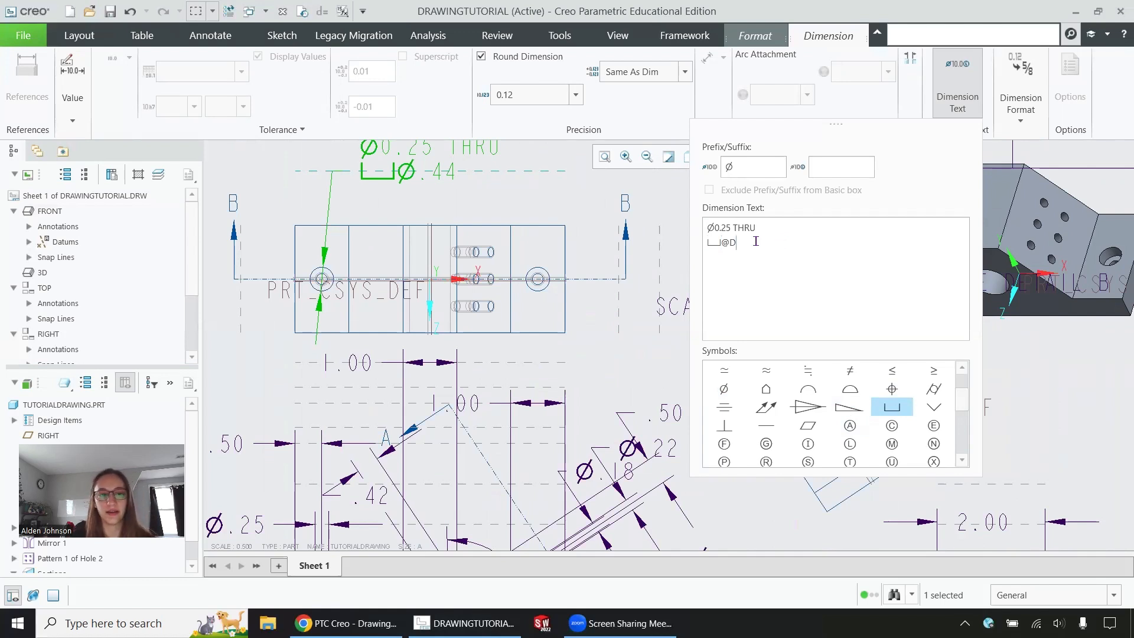
{"action": "left_click_drag", "start_coordinate": [746, 244], "coordinate": [722, 242]}
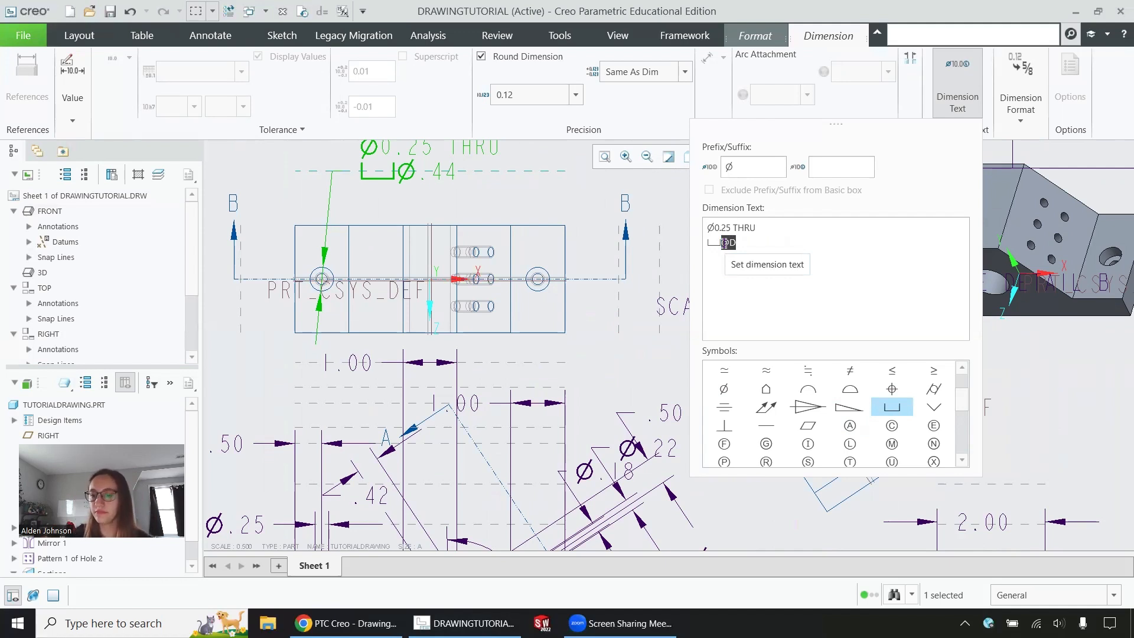
{"action": "left_click", "coordinate": [792, 242]}
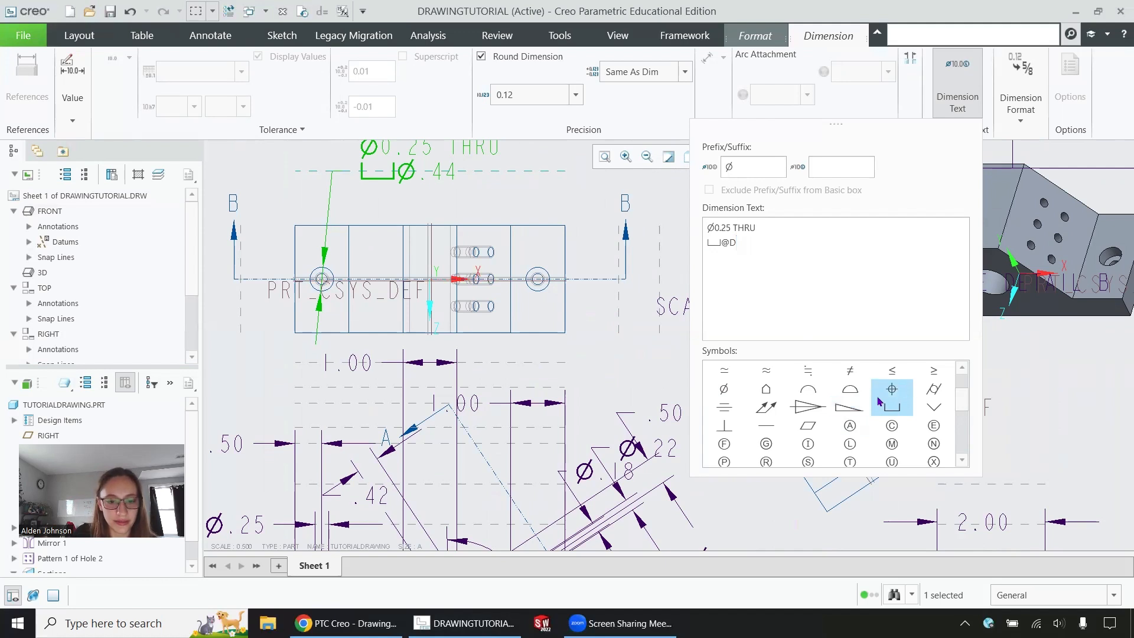
{"action": "scroll", "coordinate": [837, 410], "scroll_direction": "down", "scroll_amount": 2}
{"action": "scroll", "coordinate": [837, 410], "scroll_direction": "up", "scroll_amount": 2}
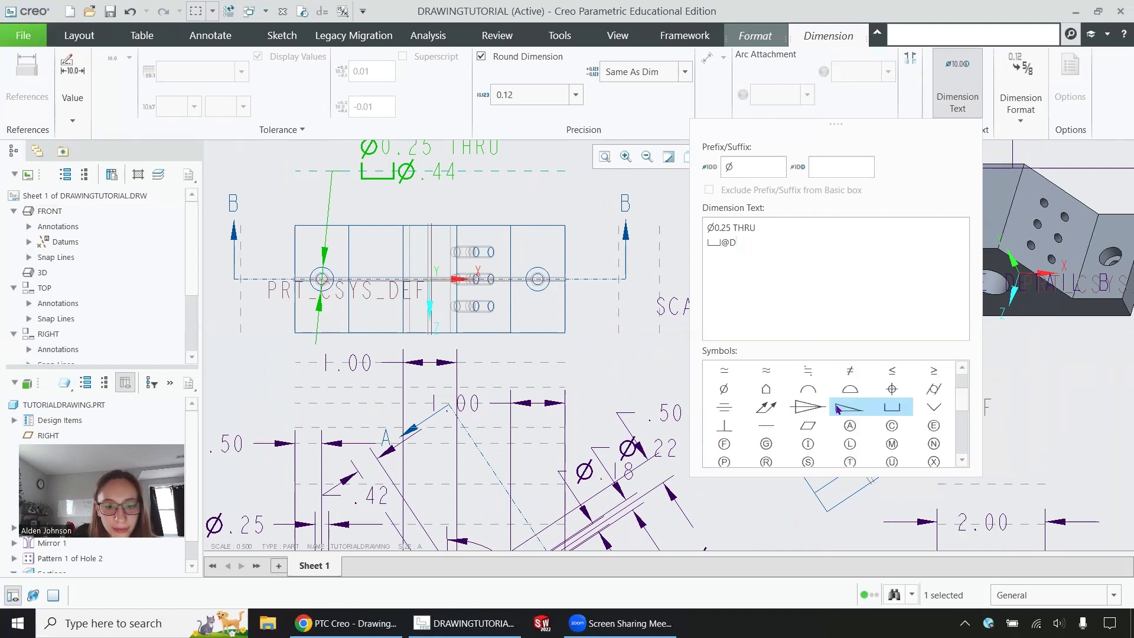
{"action": "scroll", "coordinate": [846, 404], "scroll_direction": "up", "scroll_amount": 3}
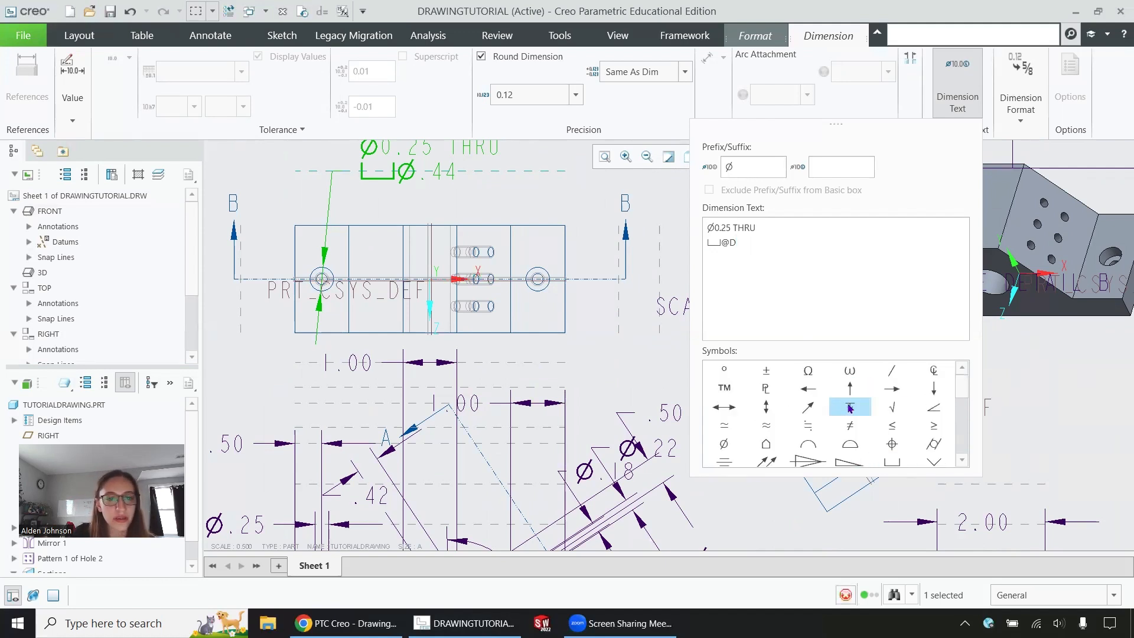
{"action": "left_click", "coordinate": [849, 407]}
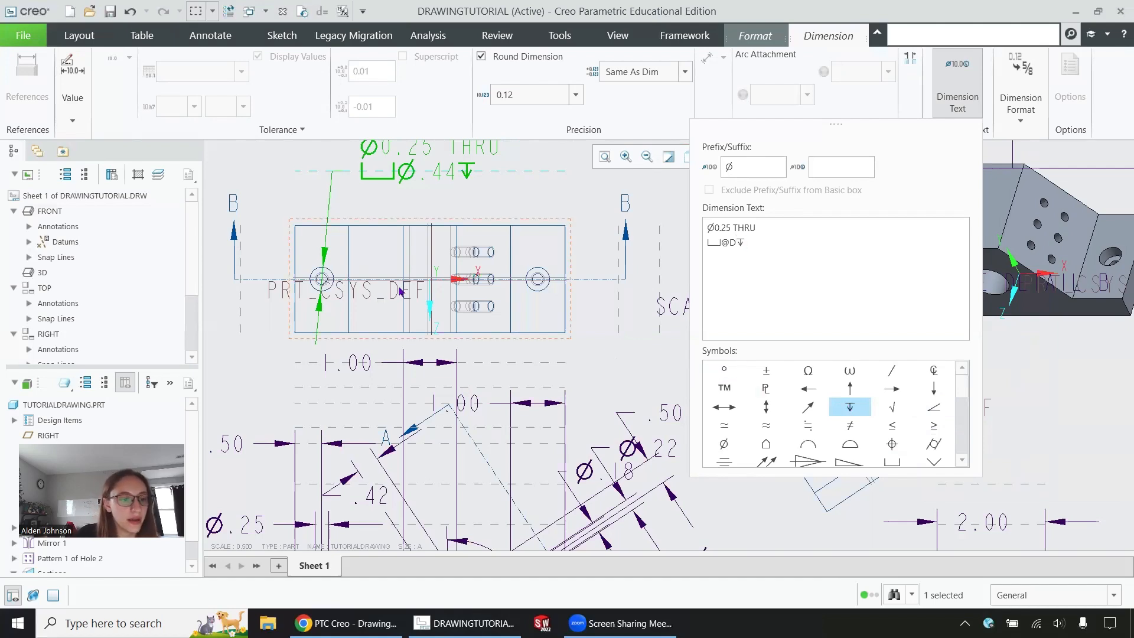
{"action": "scroll", "coordinate": [415, 285], "scroll_direction": "up", "scroll_amount": 1}
{"action": "scroll", "coordinate": [415, 284], "scroll_direction": "up", "scroll_amount": 2}
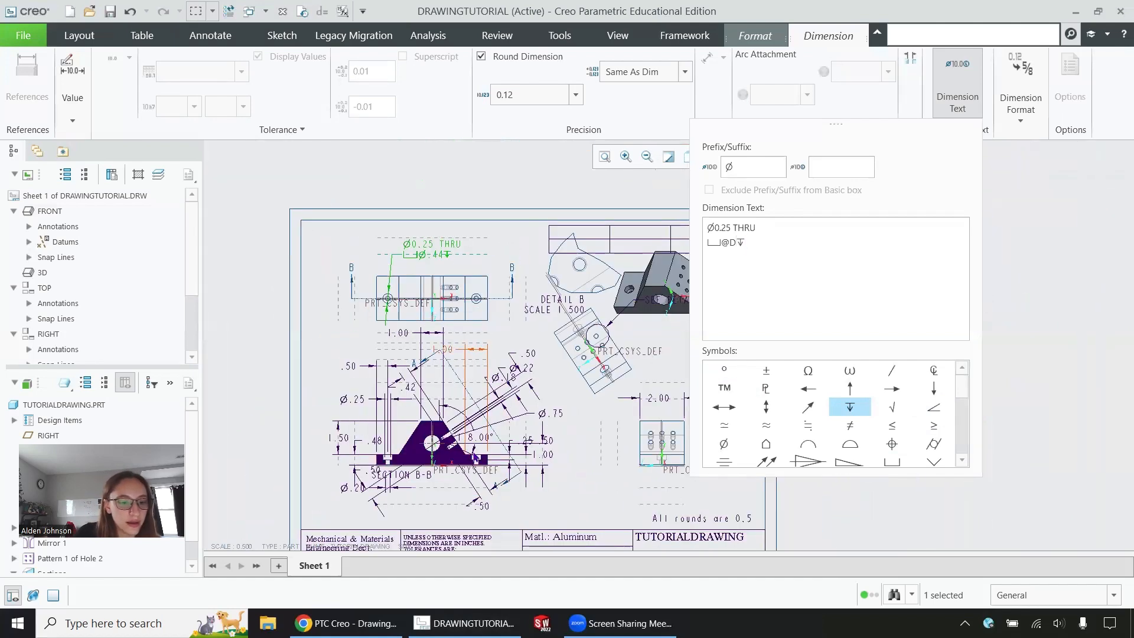
{"action": "scroll", "coordinate": [483, 459], "scroll_direction": "down", "scroll_amount": 4}
{"action": "scroll", "coordinate": [614, 460], "scroll_direction": "up", "scroll_amount": 2}
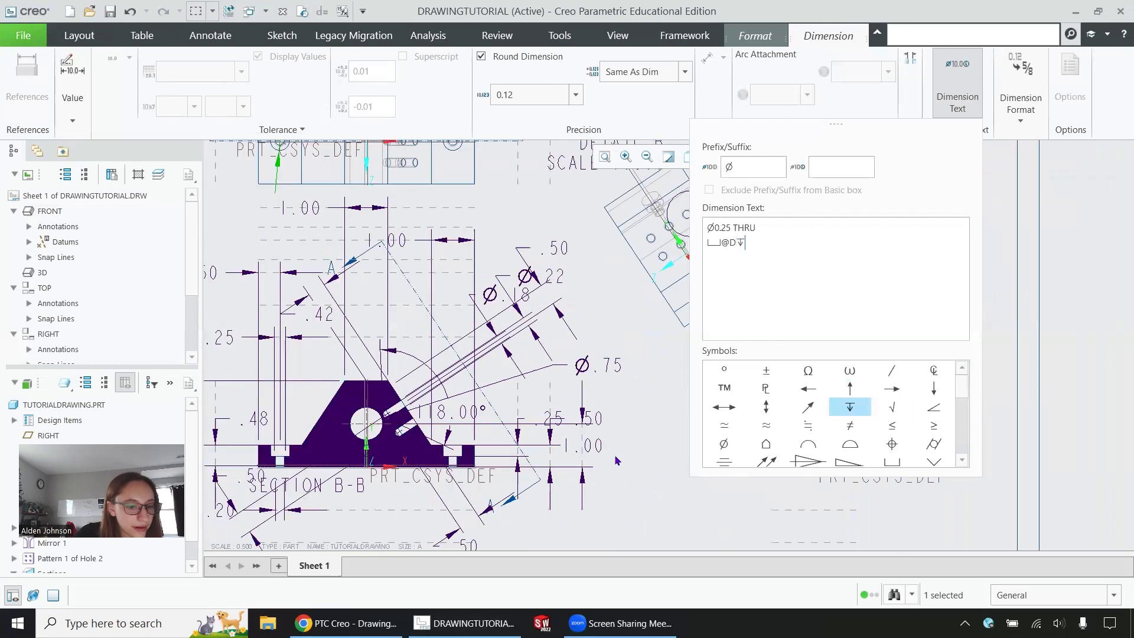
{"action": "scroll", "coordinate": [413, 468], "scroll_direction": "down", "scroll_amount": 2}
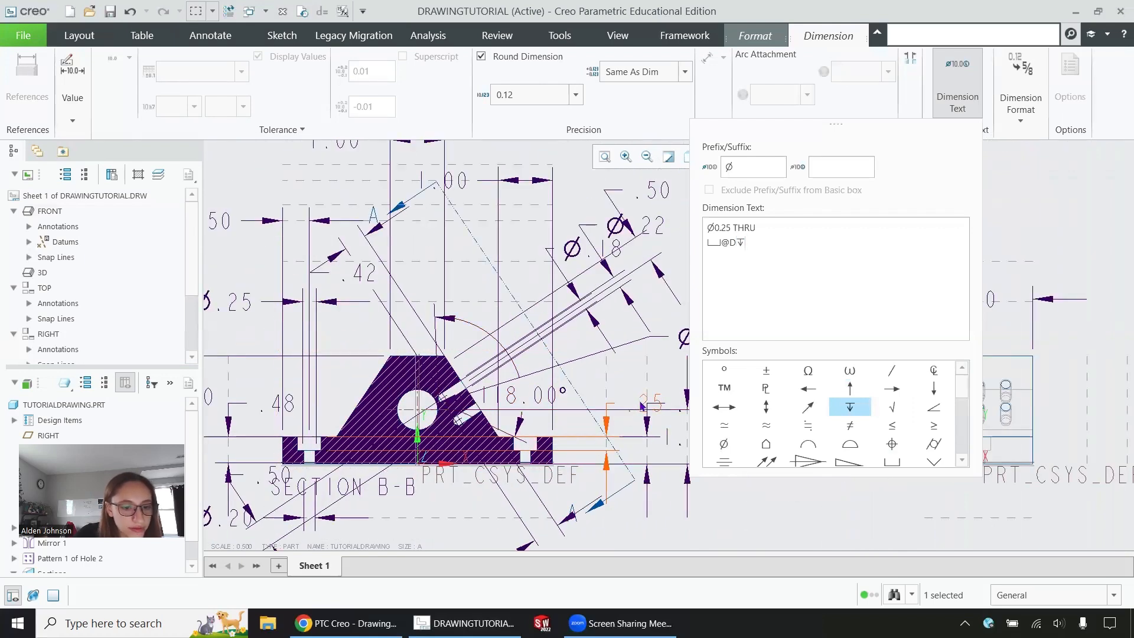
{"action": "type", "text": "0.25"}
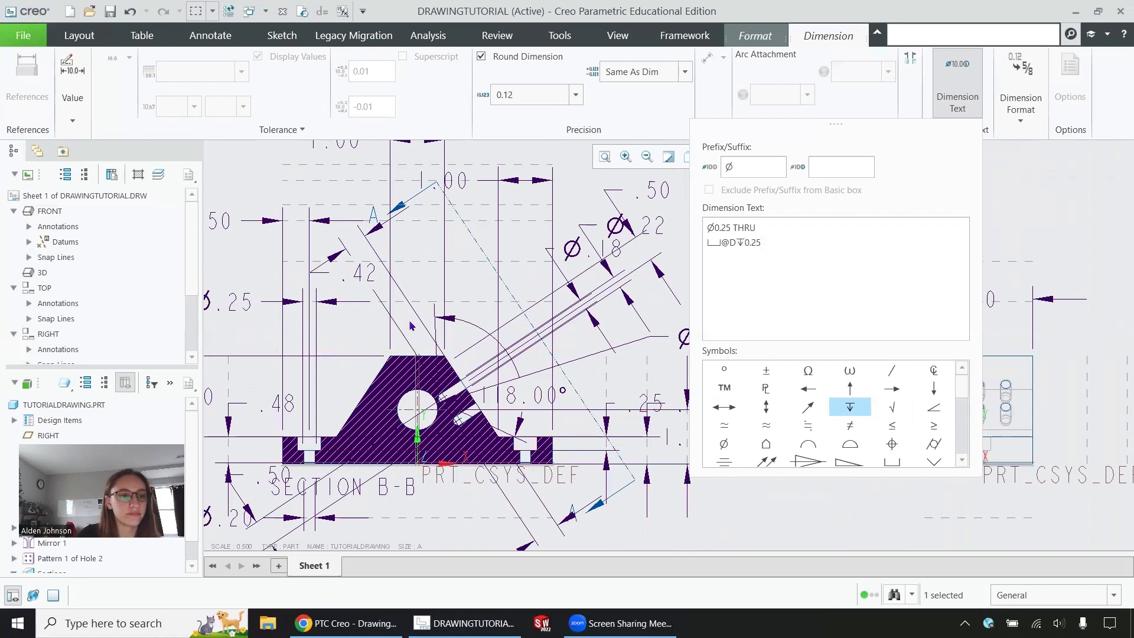
{"action": "scroll", "coordinate": [413, 327], "scroll_direction": "up", "scroll_amount": 5}
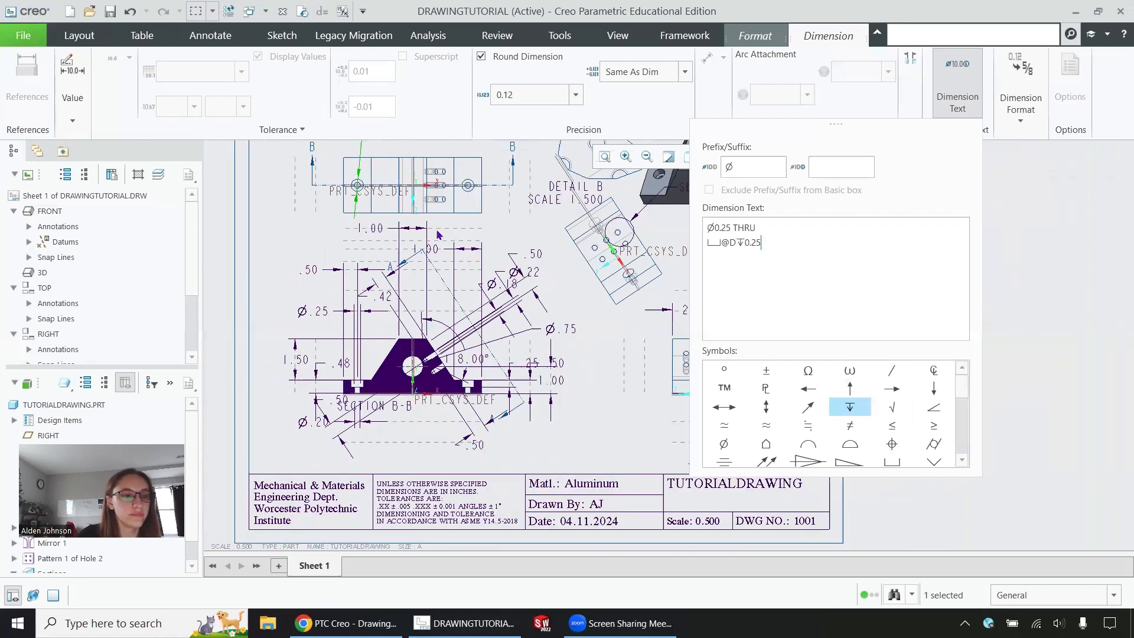
{"action": "scroll", "coordinate": [429, 165], "scroll_direction": "down", "scroll_amount": 5}
{"action": "scroll", "coordinate": [434, 178], "scroll_direction": "down", "scroll_amount": 1}
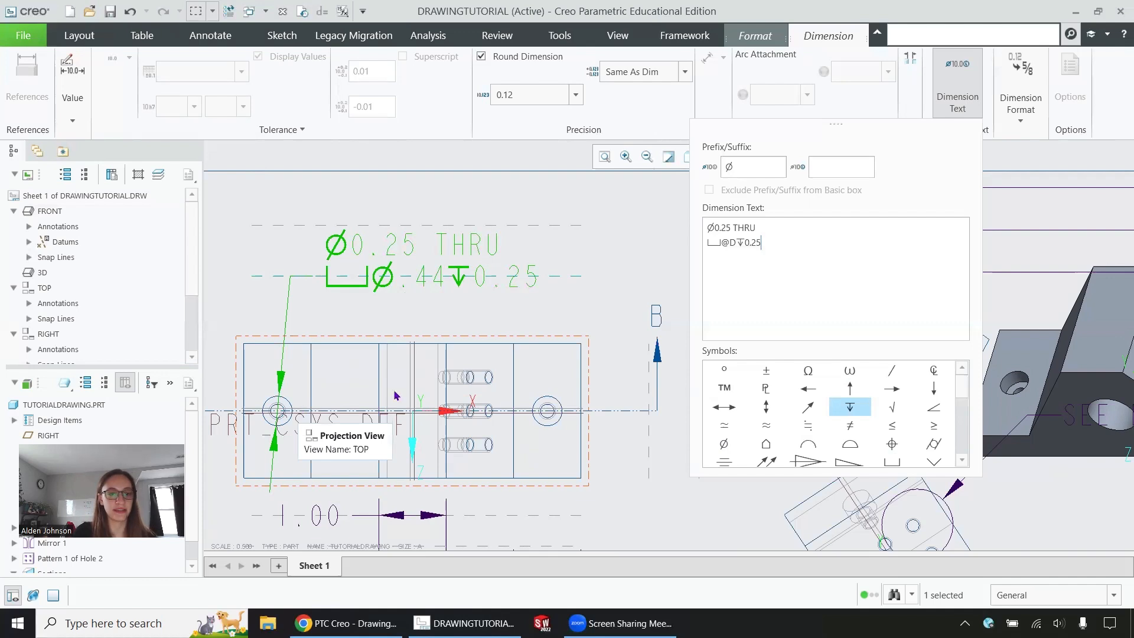
{"action": "left_click_drag", "start_coordinate": [772, 242], "coordinate": [699, 226]}
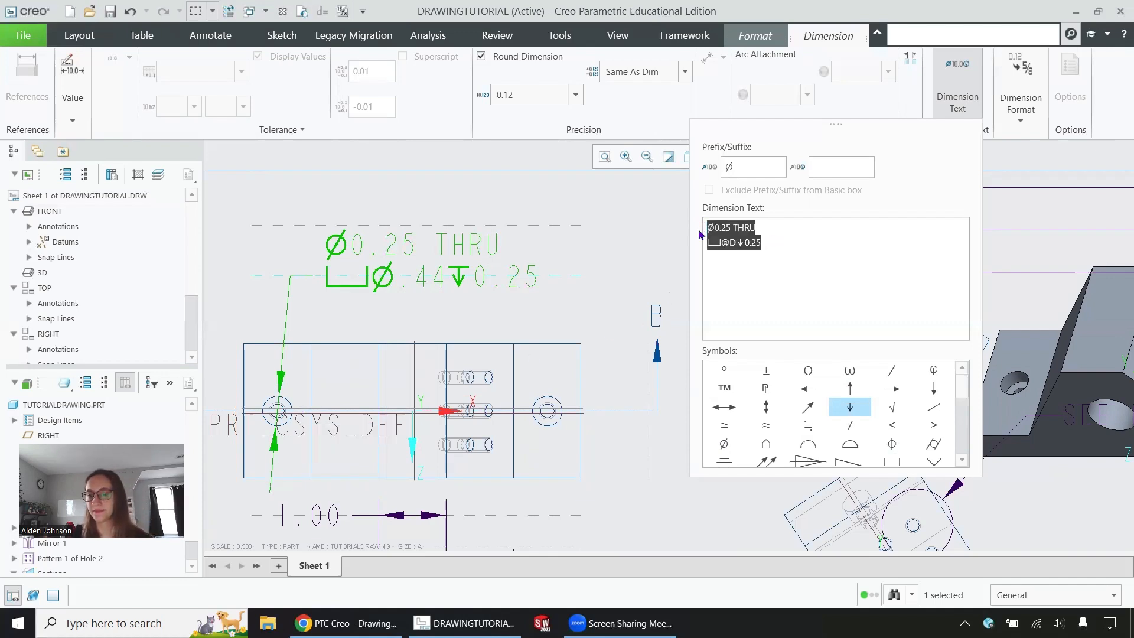
{"action": "left_click", "coordinate": [776, 244]}
{"action": "left_click_drag", "start_coordinate": [774, 244], "coordinate": [706, 243]}
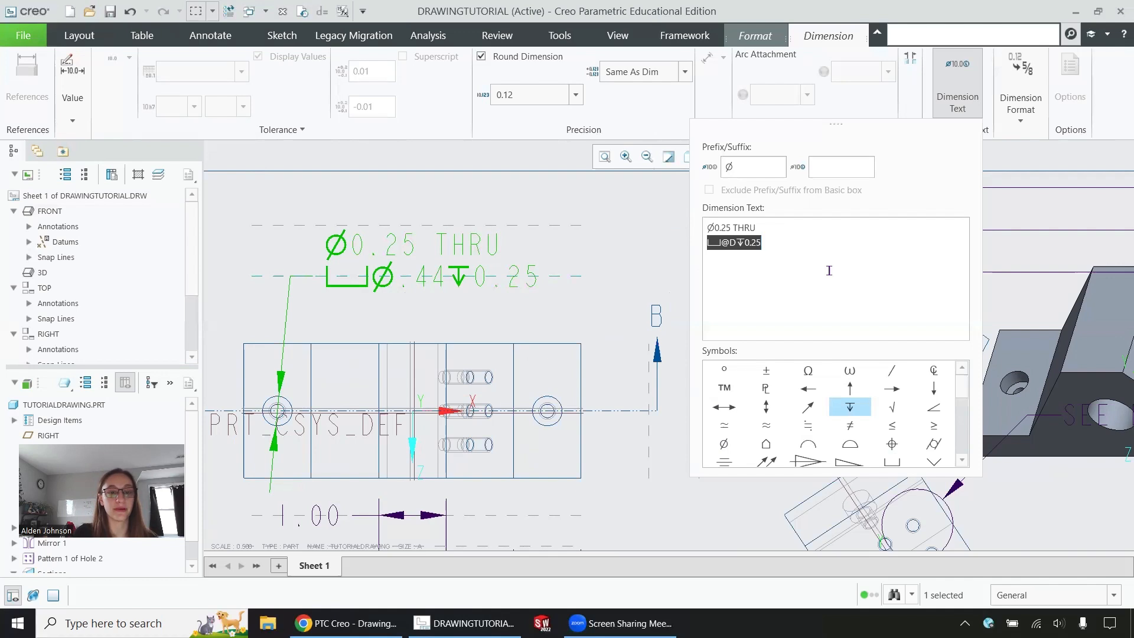
{"action": "left_click", "coordinate": [804, 241]}
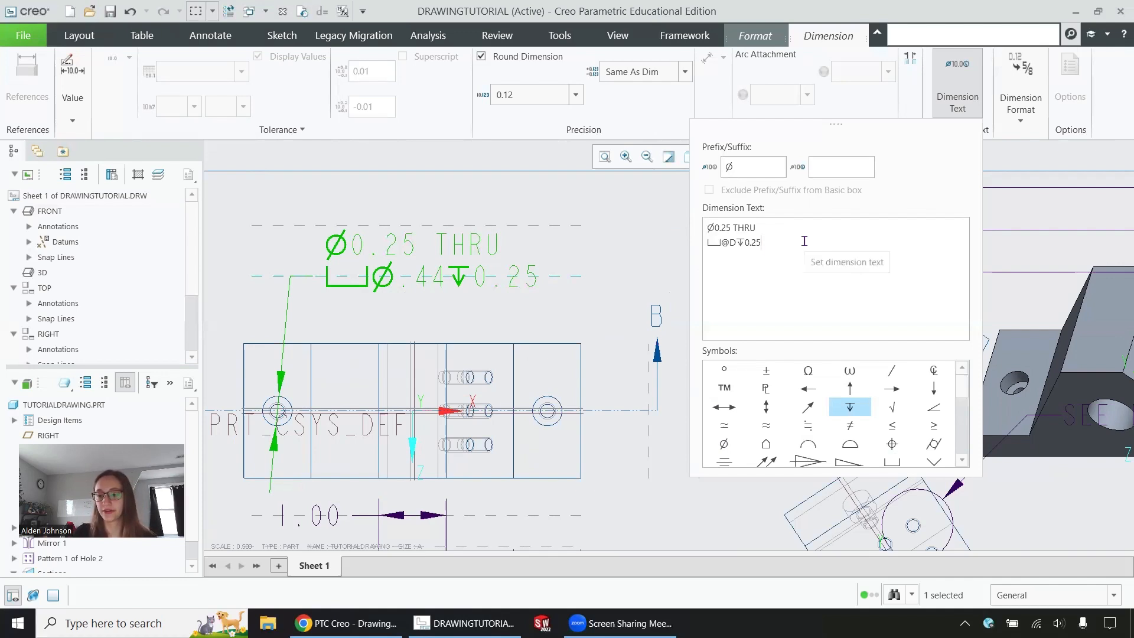
{"action": "left_click_drag", "start_coordinate": [730, 227], "coordinate": [716, 228]}
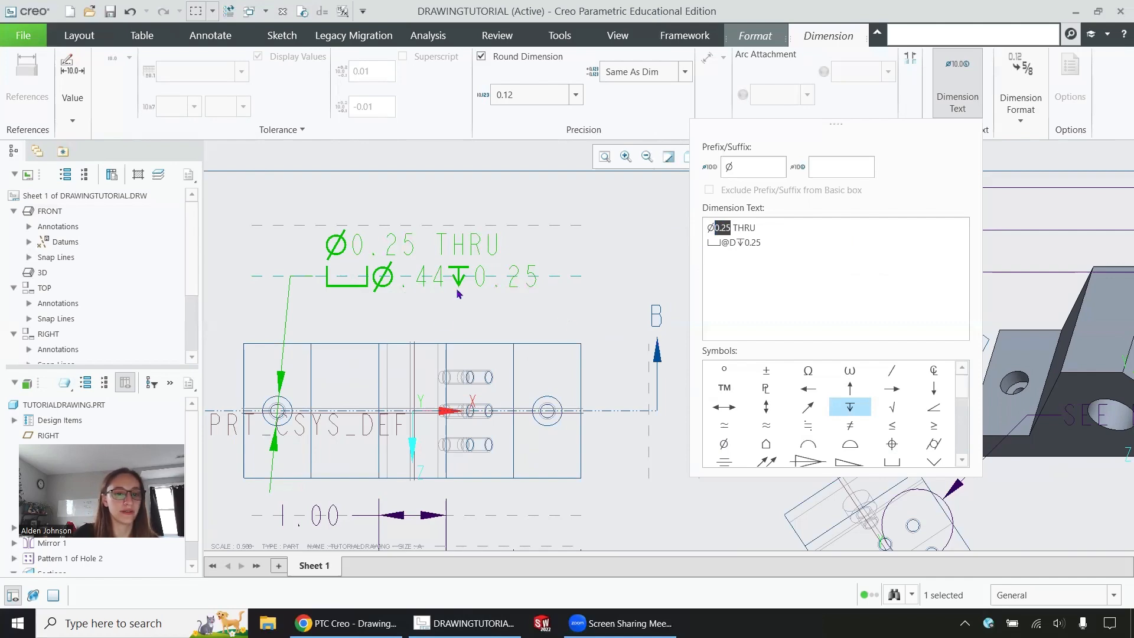
{"action": "scroll", "coordinate": [466, 272], "scroll_direction": "down", "scroll_amount": 3}
{"action": "scroll", "coordinate": [466, 270], "scroll_direction": "up", "scroll_amount": 1}
{"action": "scroll", "coordinate": [406, 522], "scroll_direction": "down", "scroll_amount": 3}
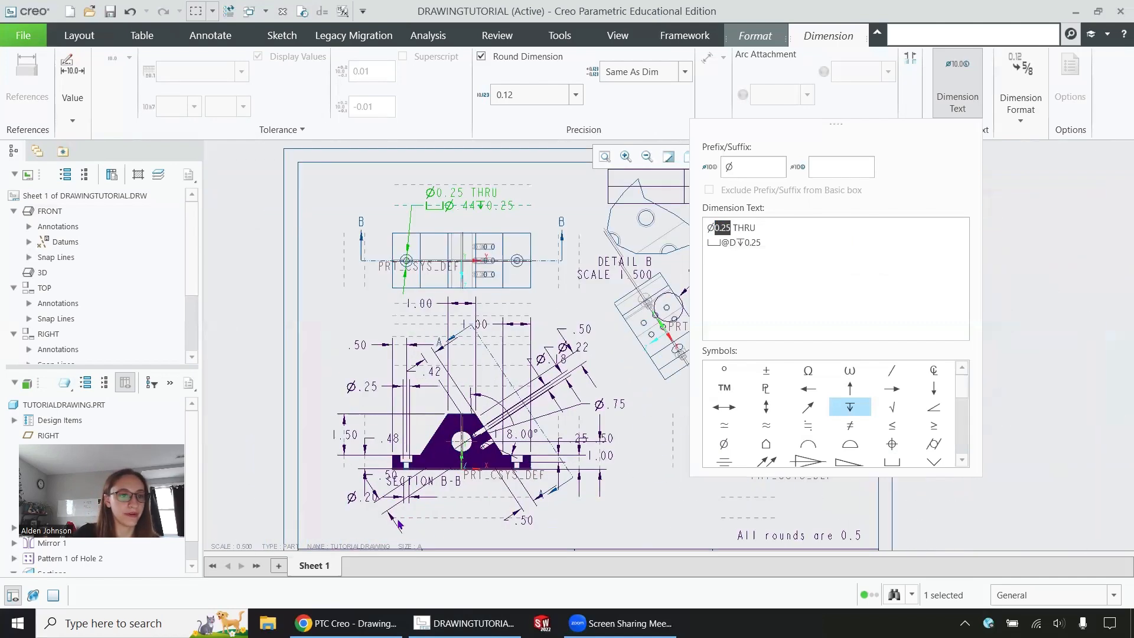
{"action": "left_click", "coordinate": [565, 38]}
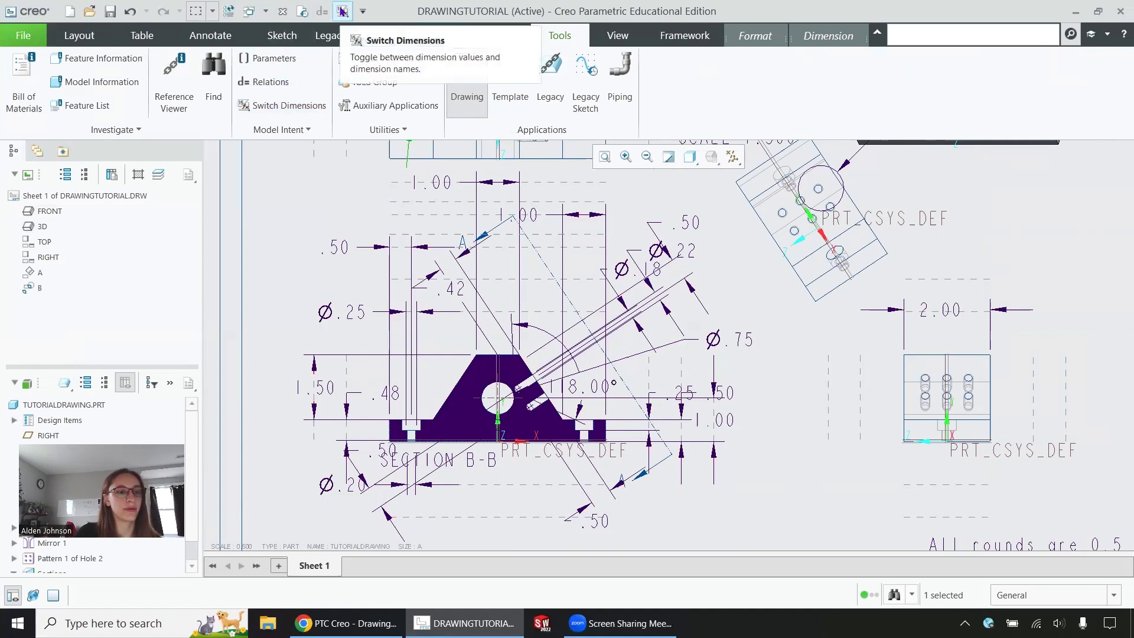
{"action": "left_click", "coordinate": [821, 37]}
{"action": "scroll", "coordinate": [563, 237], "scroll_direction": "up", "scroll_amount": 5}
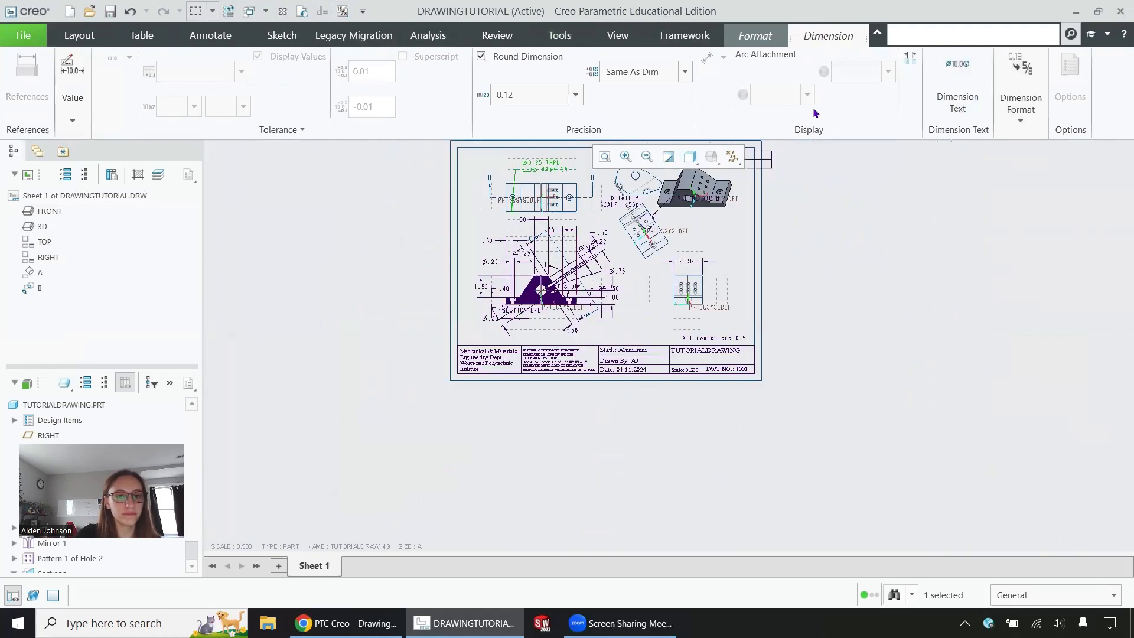
{"action": "left_click", "coordinate": [958, 85]}
{"action": "scroll", "coordinate": [358, 370], "scroll_direction": "down", "scroll_amount": 2}
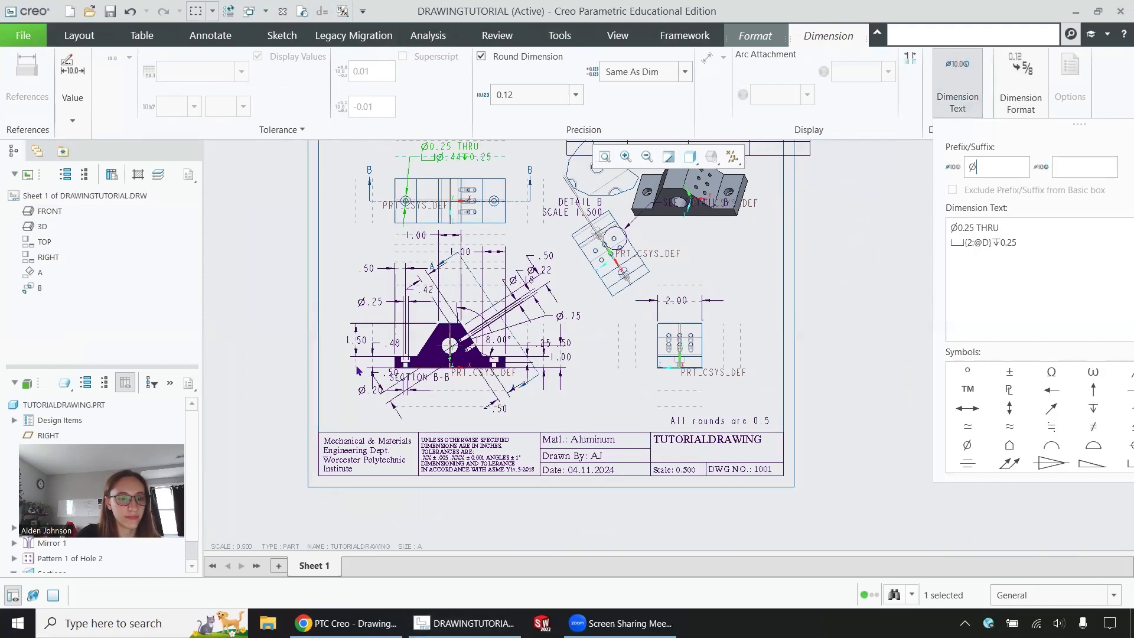
{"action": "scroll", "coordinate": [359, 370], "scroll_direction": "down", "scroll_amount": 3}
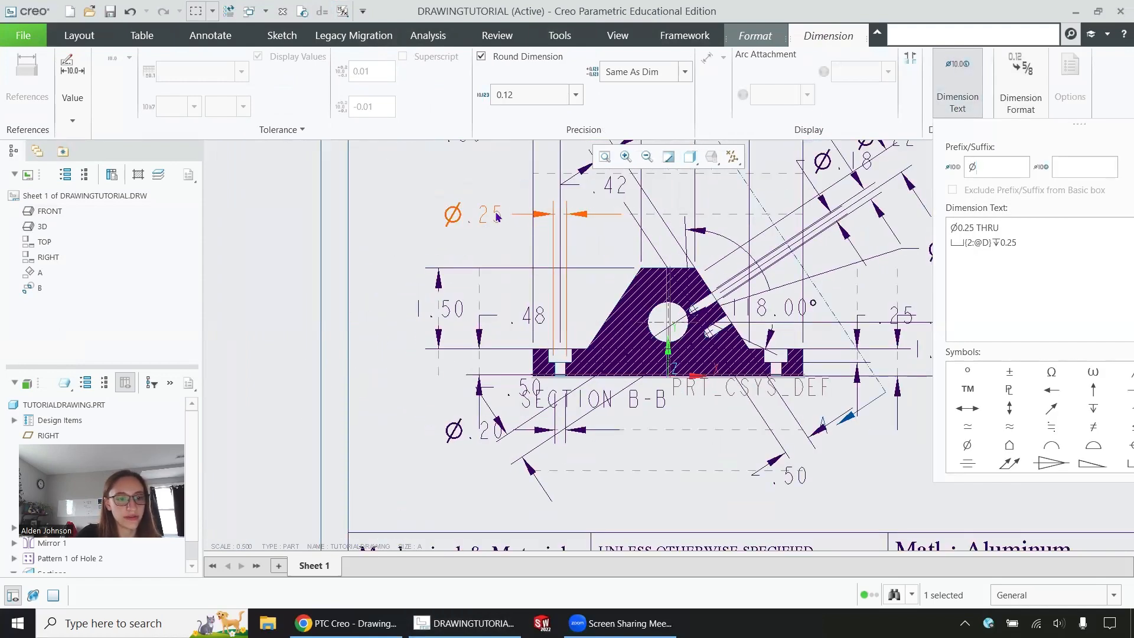
{"action": "scroll", "coordinate": [526, 417], "scroll_direction": "up", "scroll_amount": 1}
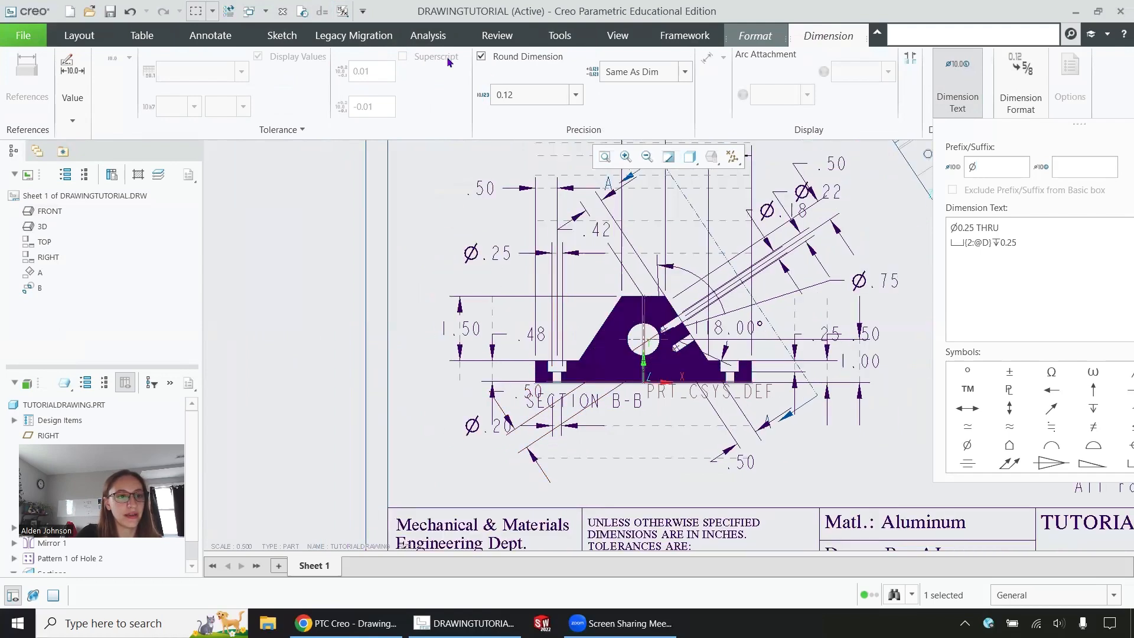
{"action": "left_click", "coordinate": [343, 12]}
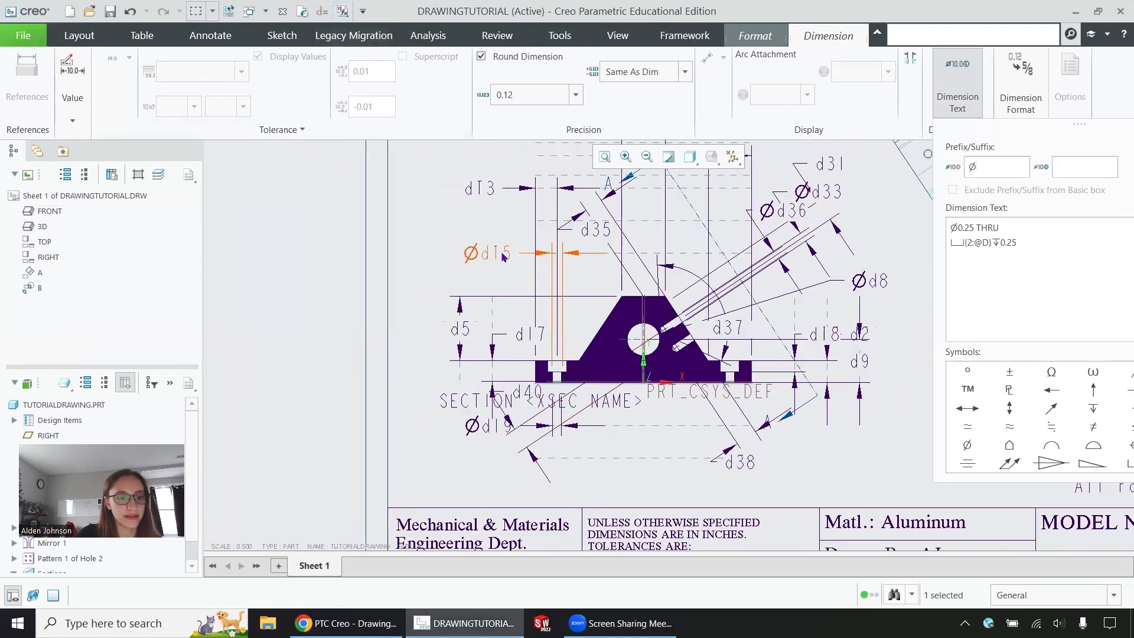
{"action": "left_click", "coordinate": [343, 12]}
{"action": "scroll", "coordinate": [889, 203], "scroll_direction": "up", "scroll_amount": 5}
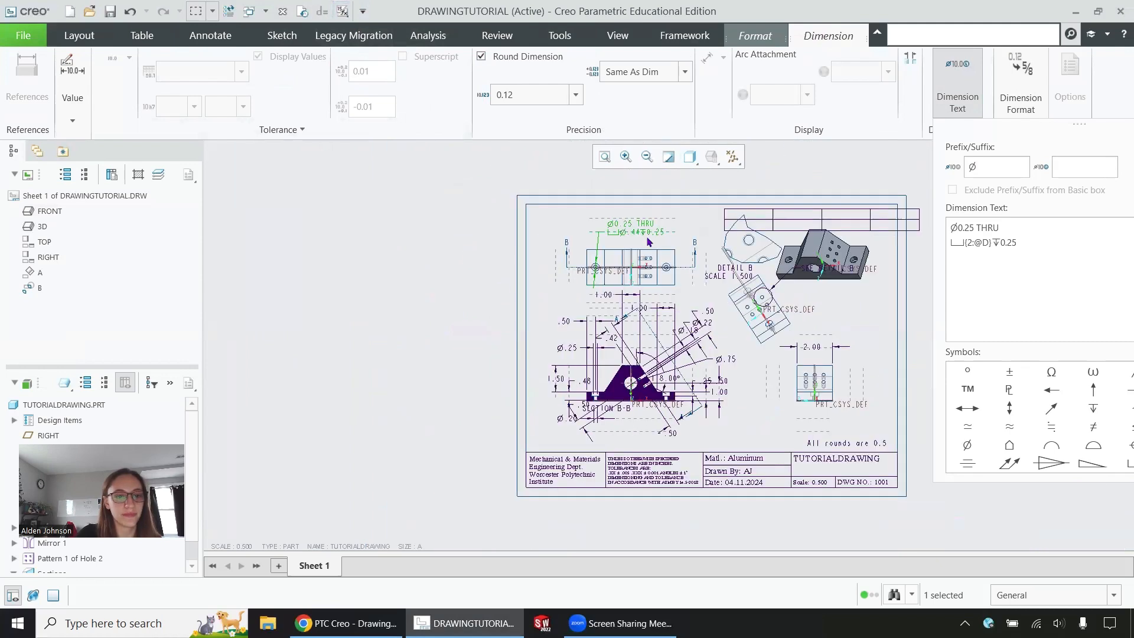
{"action": "scroll", "coordinate": [889, 202], "scroll_direction": "down", "scroll_amount": 5}
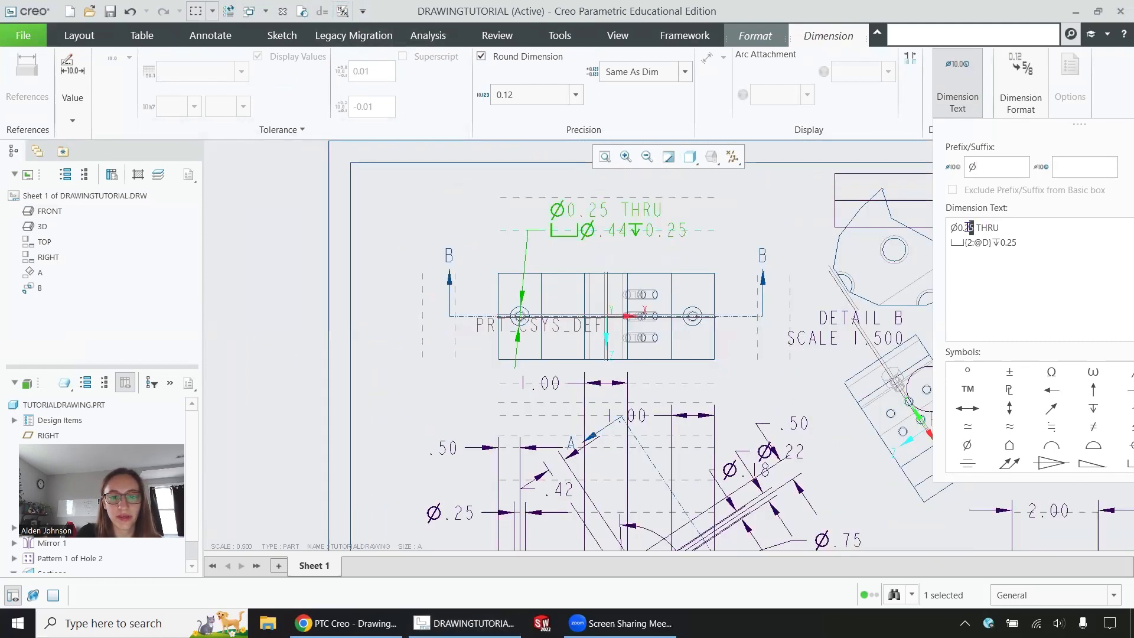
Step: Replace the 0.25 thru-hole diameter with &d15 and remove the duplicate Ø symbol
{"action": "left_click_drag", "start_coordinate": [974, 228], "coordinate": [957, 228]}
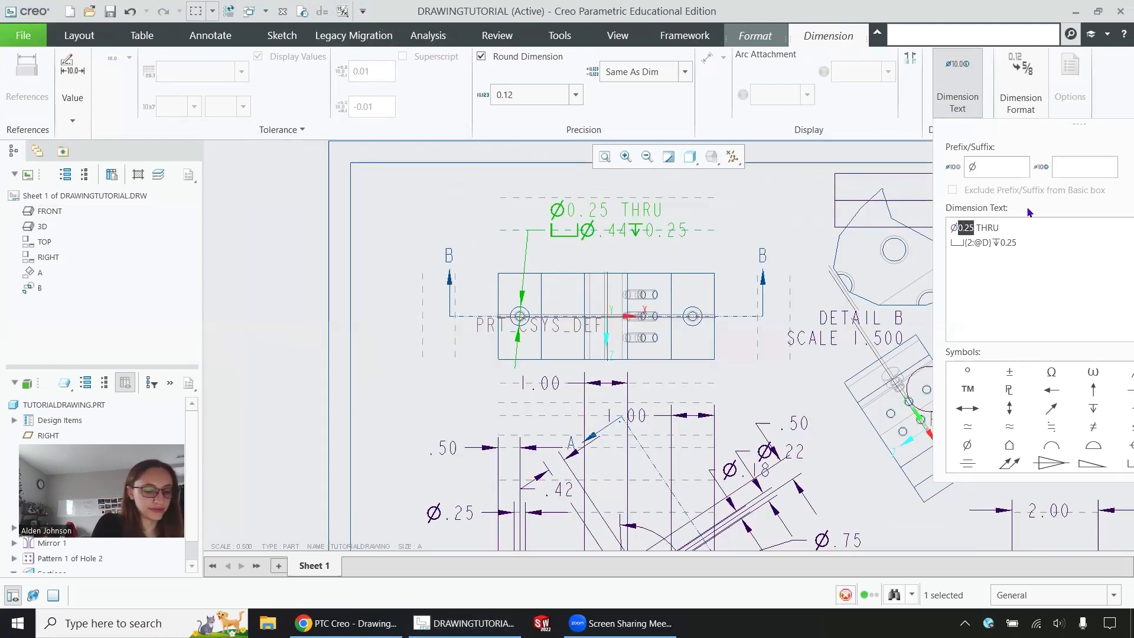
{"action": "type", "text": "d15"}
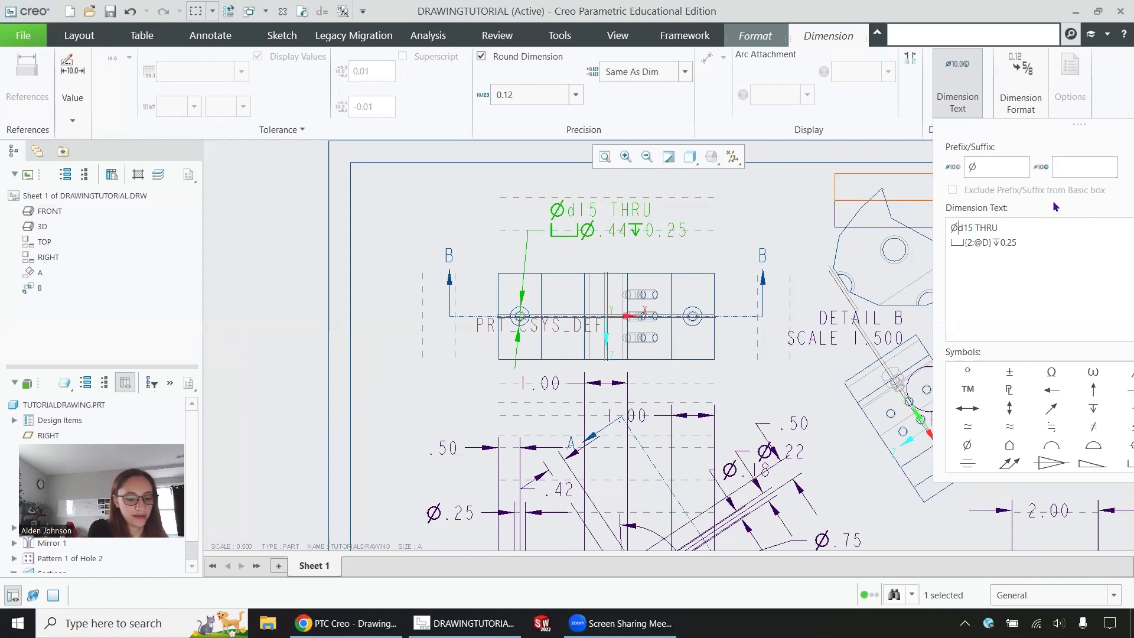
{"action": "type", "text": "&"}
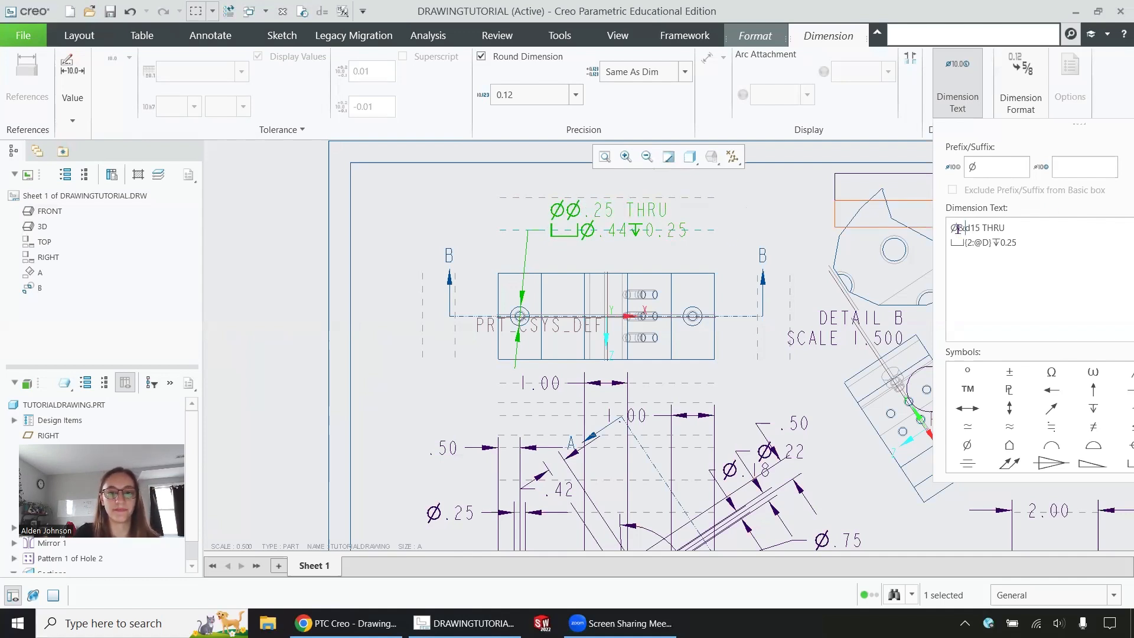
{"action": "key", "text": "BackSpace"}
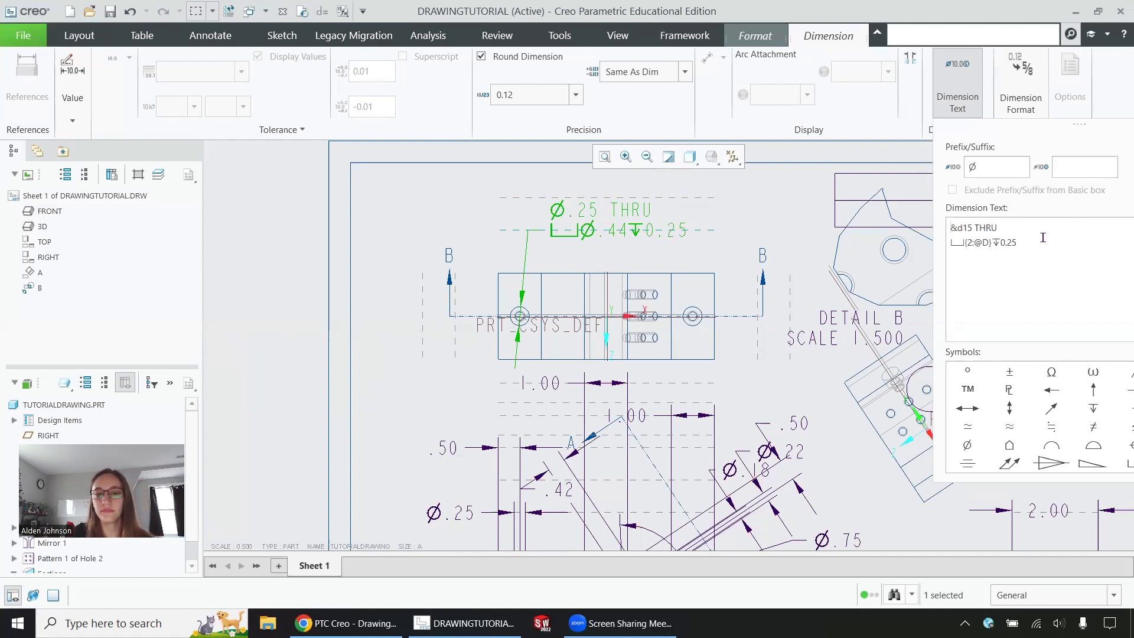
Step: Replace the 0.25 counterbore depth with d18, checking names via Switch Dimensions
{"action": "left_click_drag", "start_coordinate": [1040, 241], "coordinate": [1001, 246]}
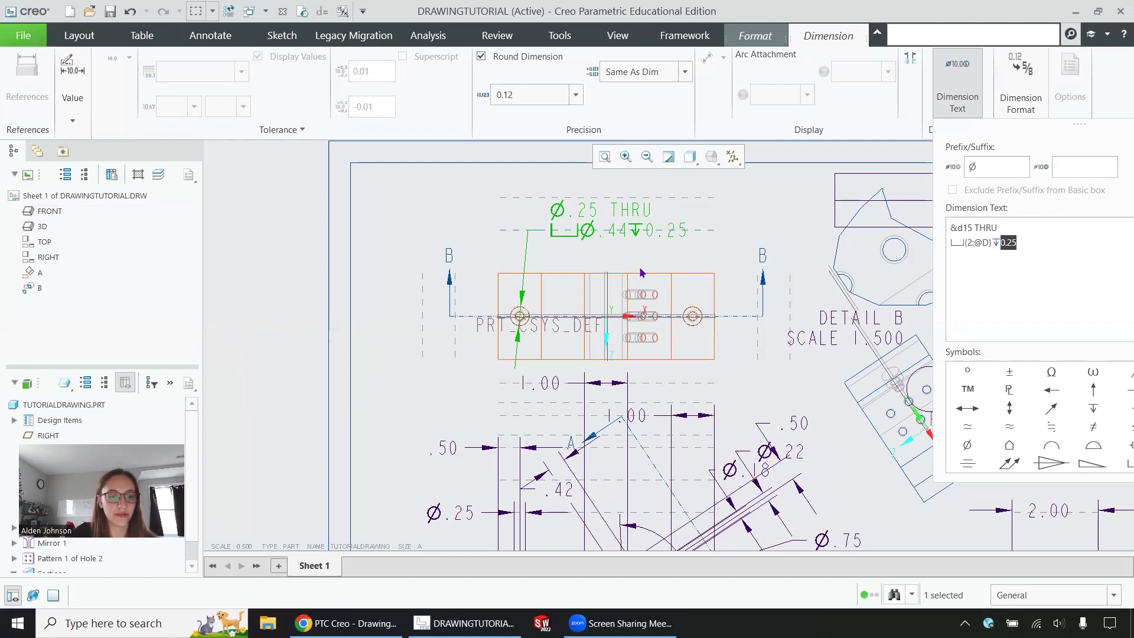
{"action": "scroll", "coordinate": [661, 331], "scroll_direction": "down", "scroll_amount": 3}
{"action": "scroll", "coordinate": [698, 443], "scroll_direction": "up", "scroll_amount": 2}
{"action": "scroll", "coordinate": [718, 436], "scroll_direction": "up", "scroll_amount": 1}
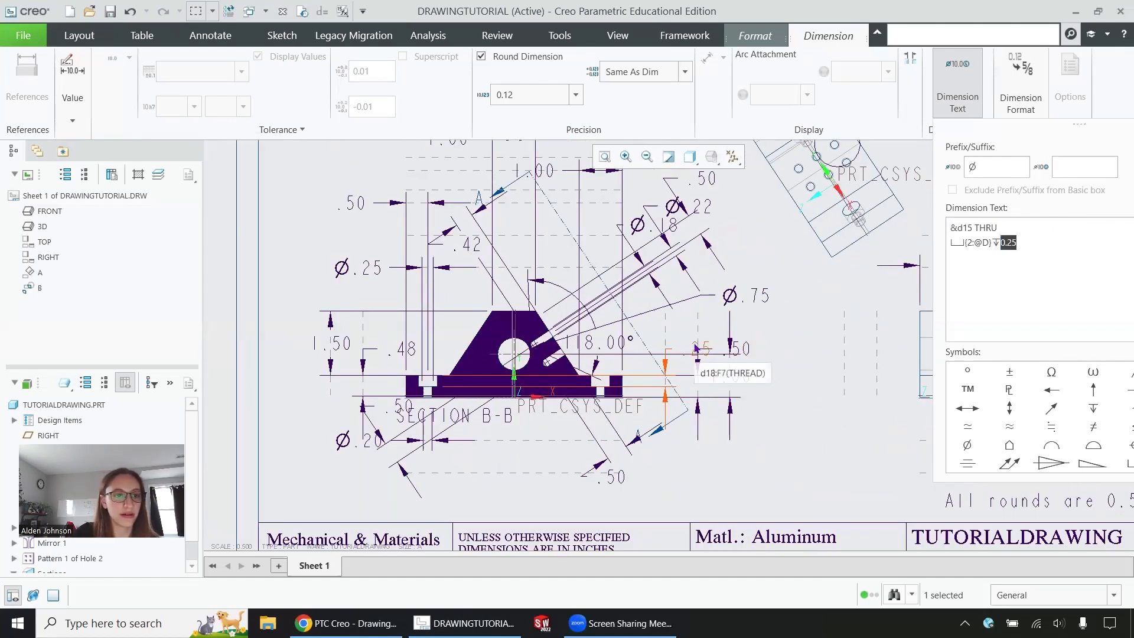
{"action": "left_click", "coordinate": [341, 11]}
{"action": "left_click", "coordinate": [342, 12]}
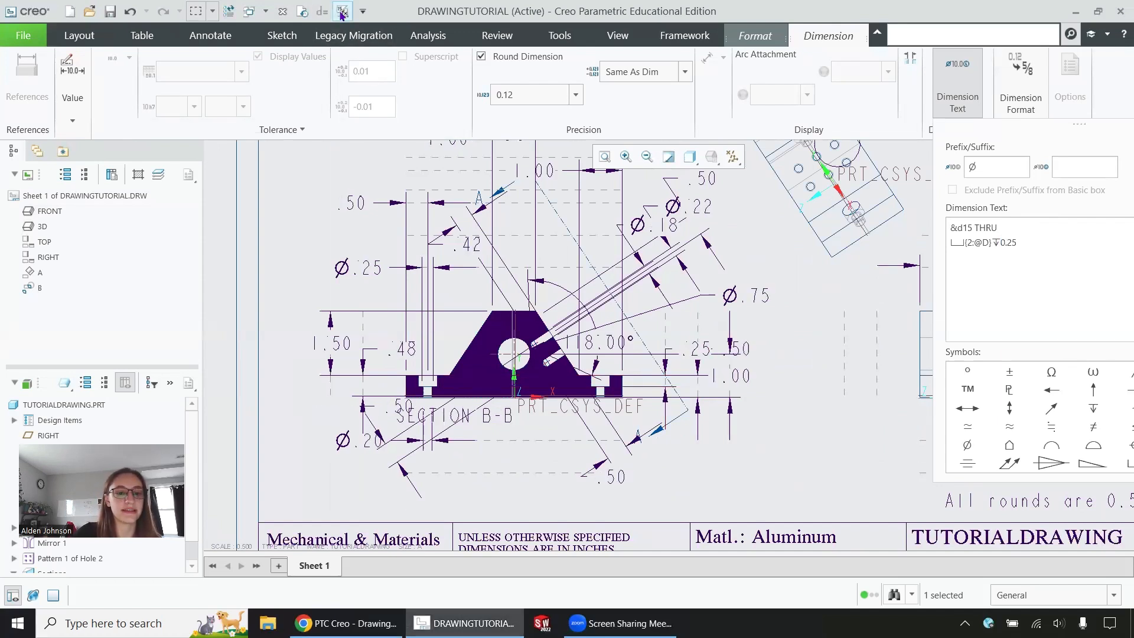
{"action": "left_click_drag", "start_coordinate": [1021, 241], "coordinate": [1002, 244]}
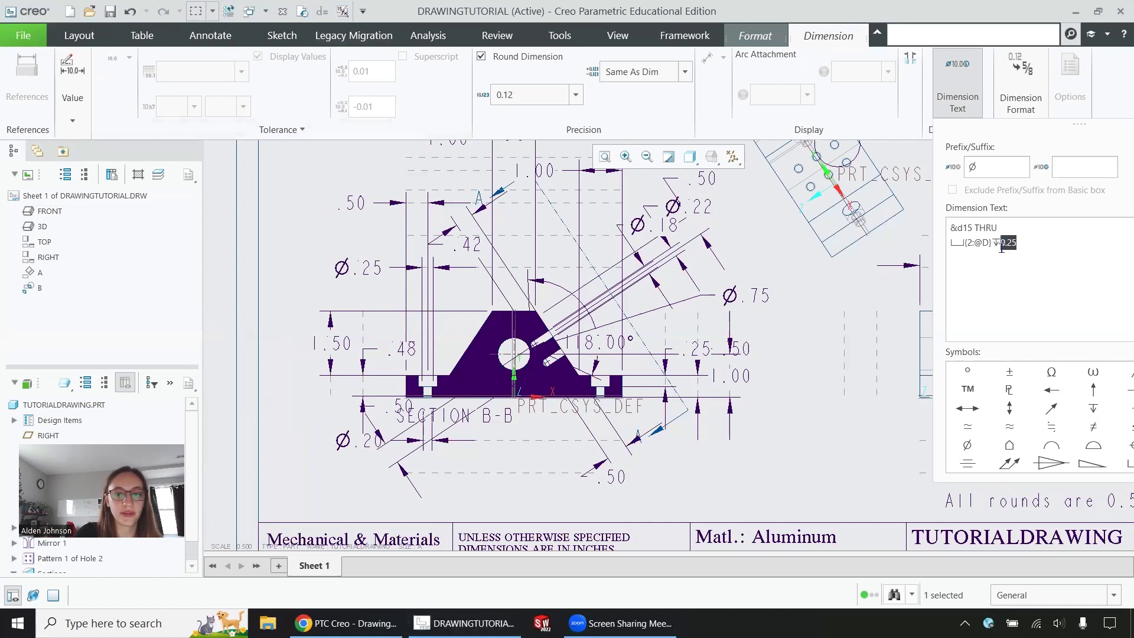
{"action": "left_click", "coordinate": [1002, 244]}
{"action": "key", "text": "BackSpace"}
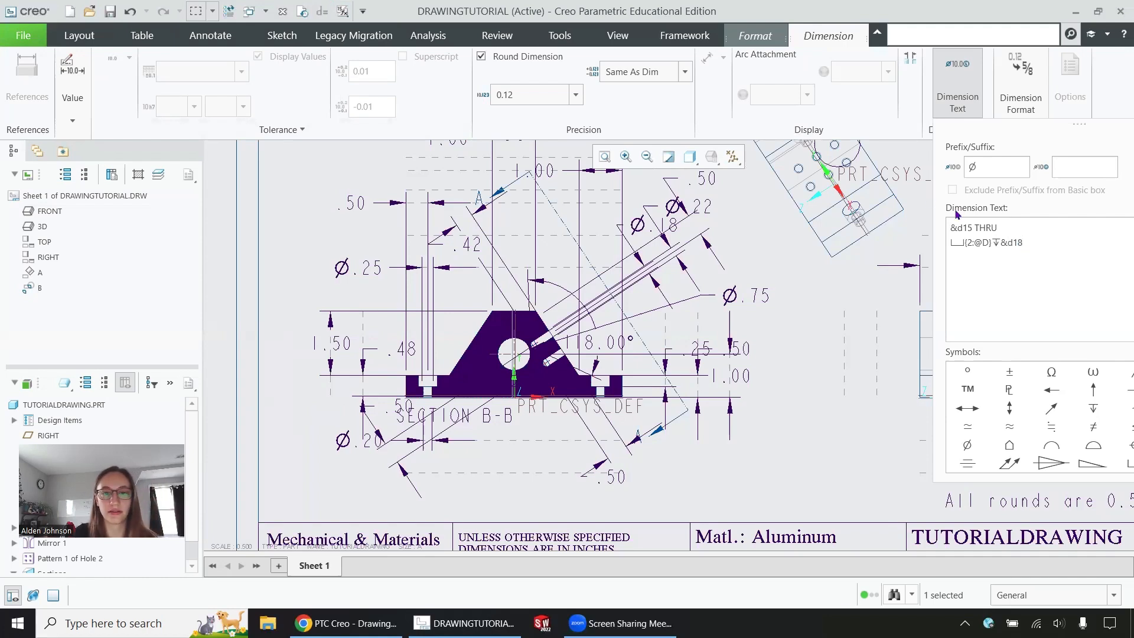
{"action": "scroll", "coordinate": [619, 297], "scroll_direction": "up", "scroll_amount": 6}
{"action": "scroll", "coordinate": [581, 170], "scroll_direction": "down", "scroll_amount": 6}
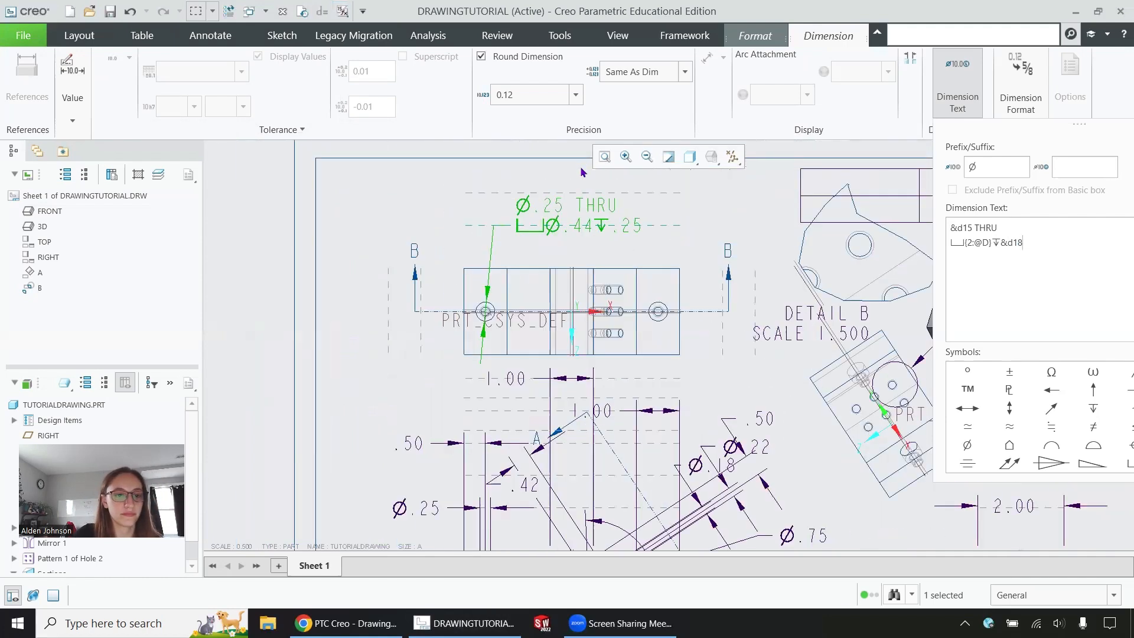